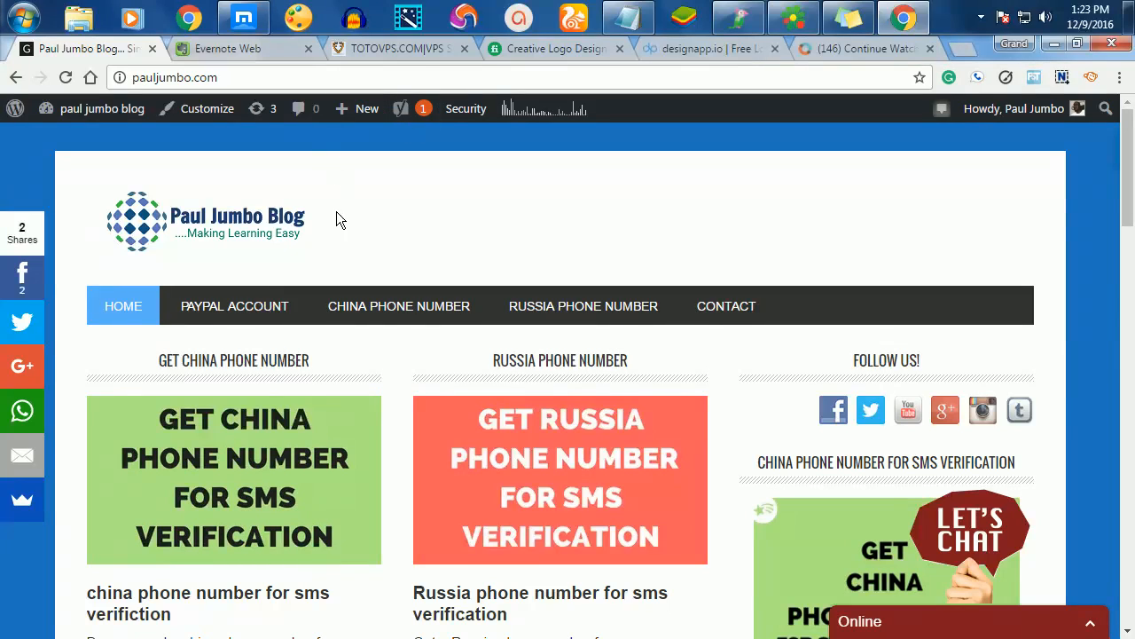
Switch from the Paul Jumbo Blog to the Fiverr 'Creative Logo Design' listings tab.
click(532, 48)
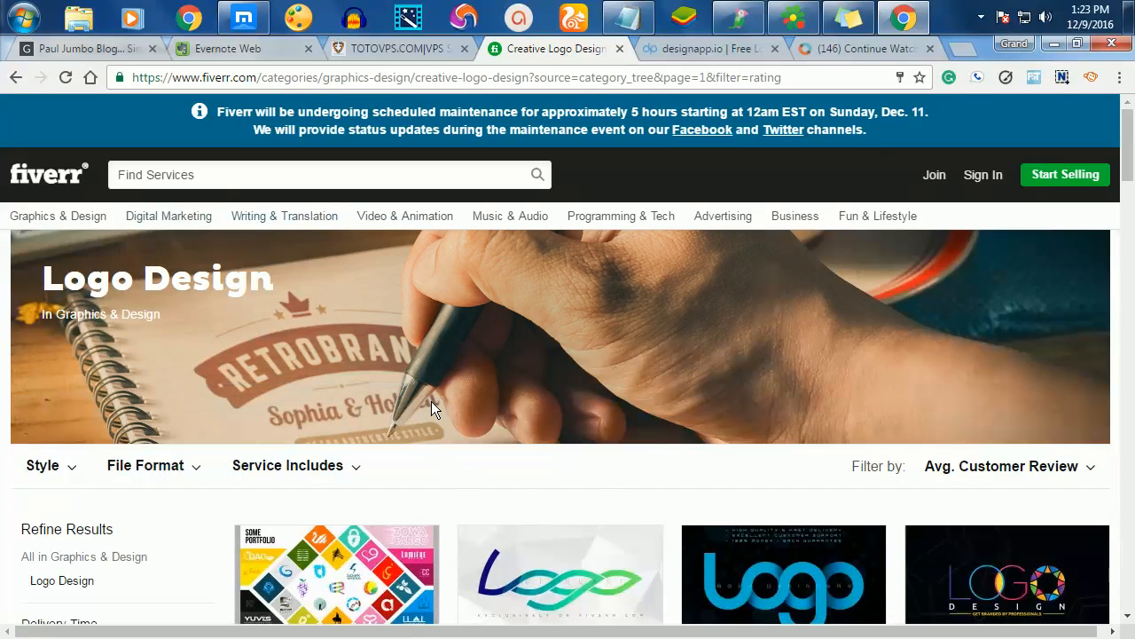
Open Fiverr's Logo Design category under Graphics & Design and browse the gigs.
mouse_move(73, 228)
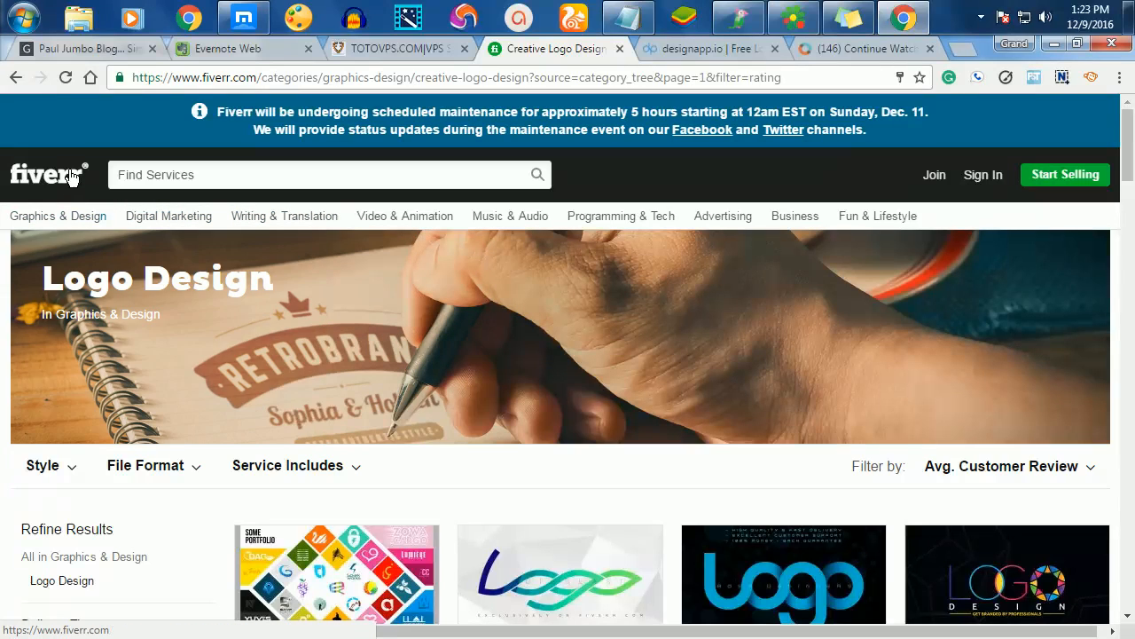
click(43, 251)
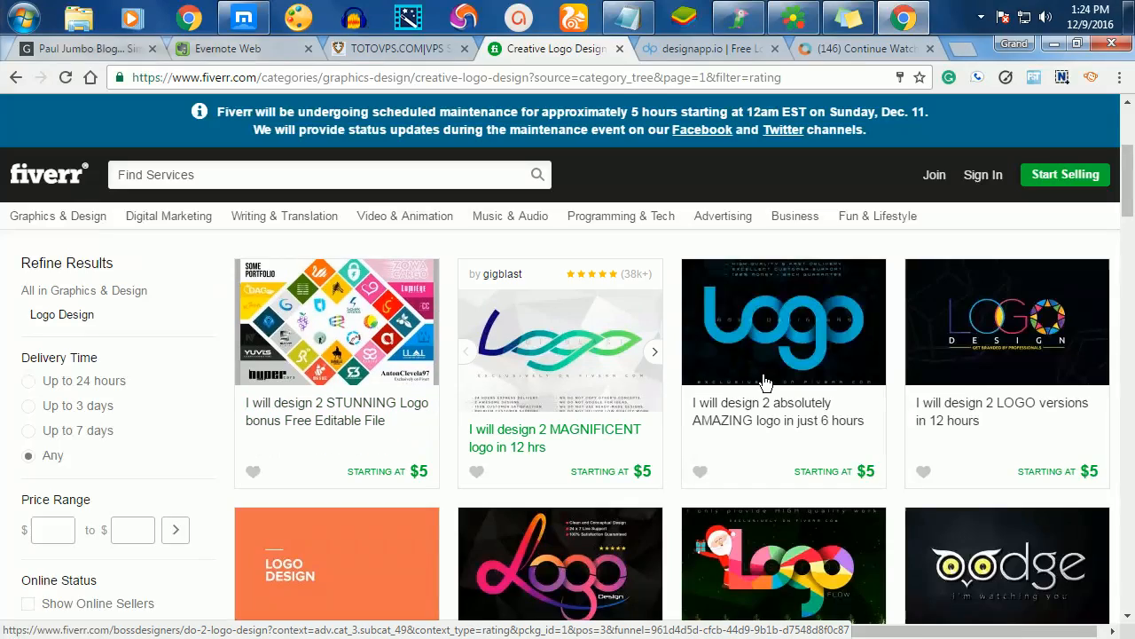
scroll(752, 383, down, 2)
scroll(764, 382, down, 4)
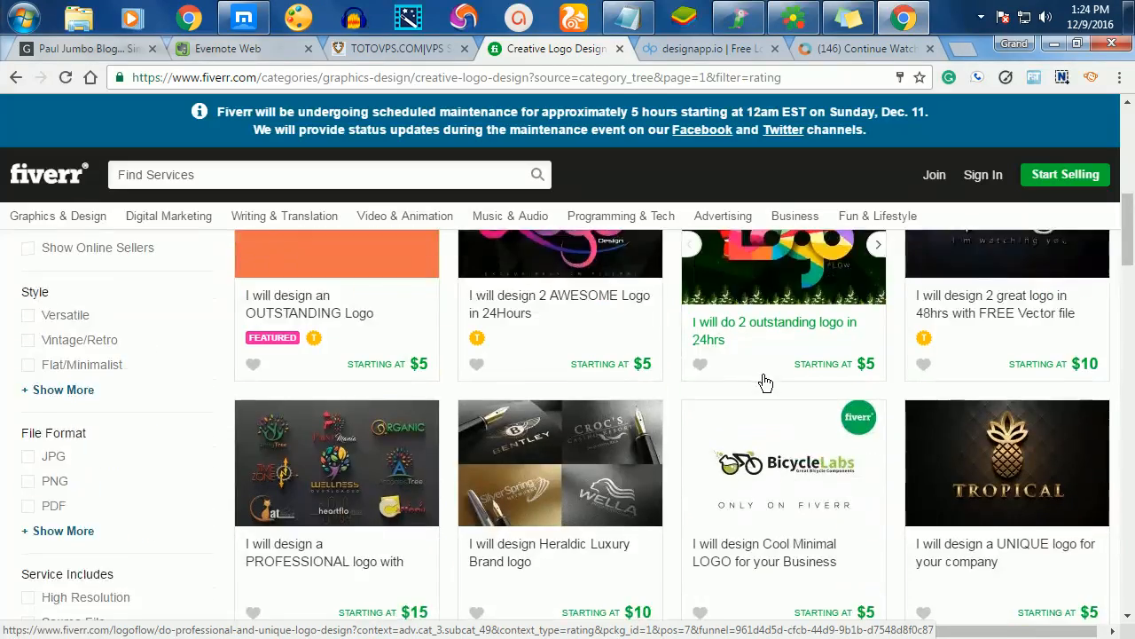
scroll(765, 381, up, 3)
scroll(765, 381, up, 1)
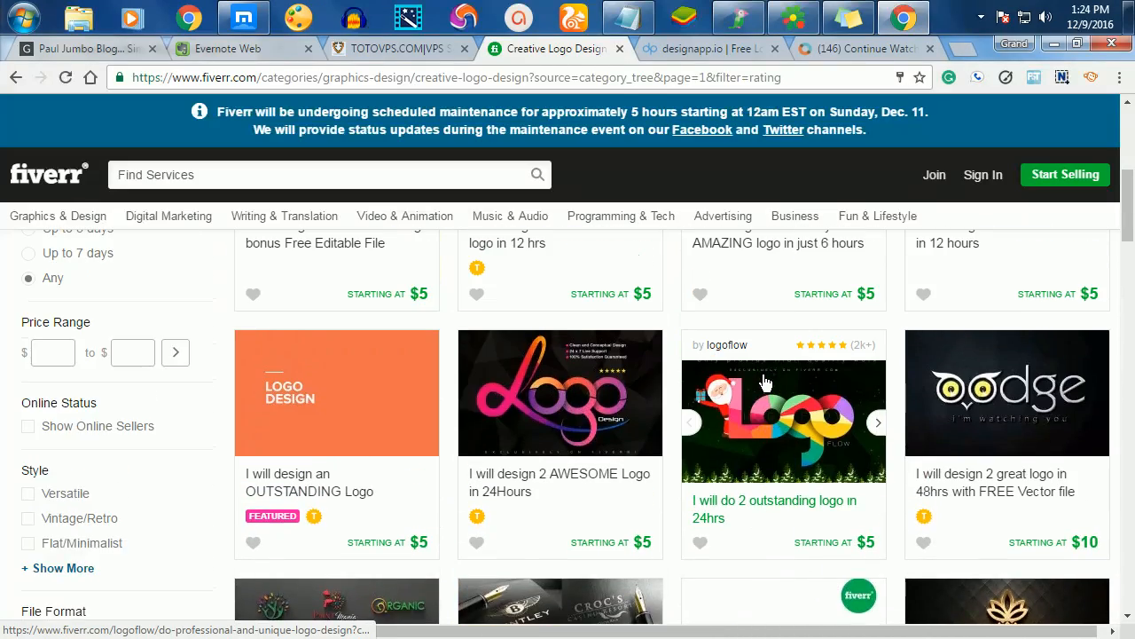
scroll(765, 380, up, 3)
Filter the Logo Design gigs to Top Rated Sellers only.
scroll(763, 376, down, 5)
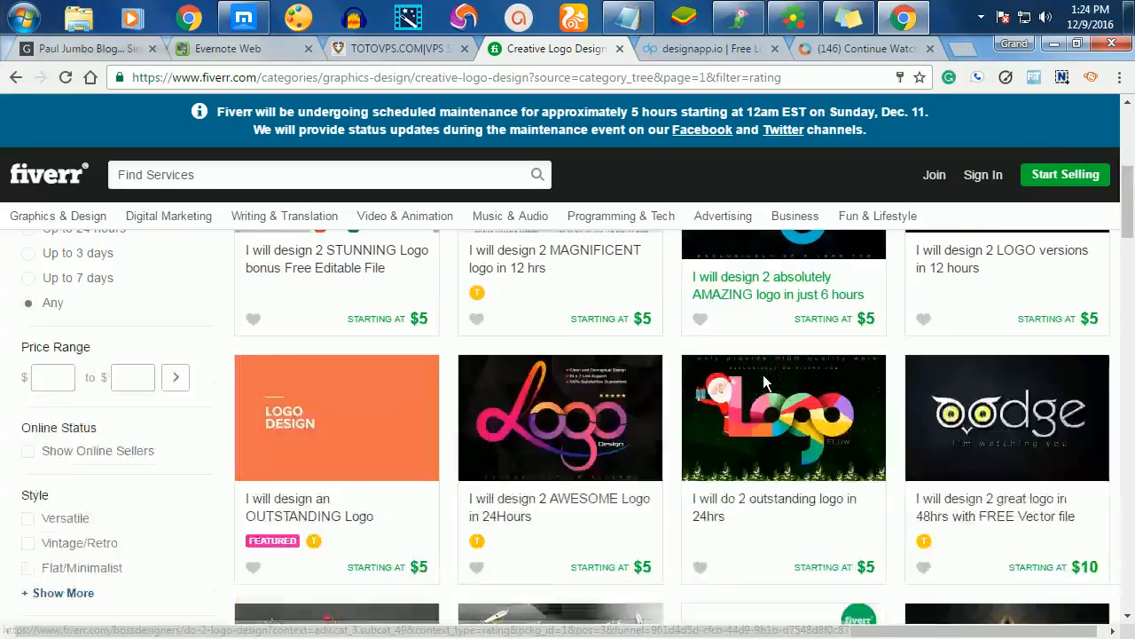
scroll(763, 382, down, 4)
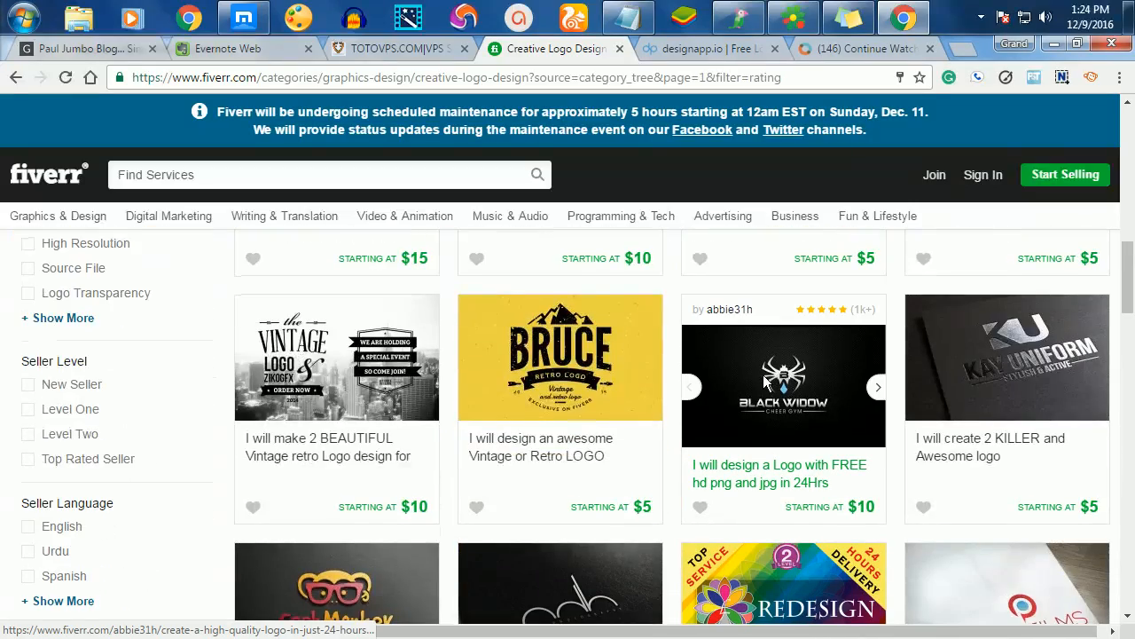
scroll(763, 382, down, 1)
scroll(765, 381, down, 1)
scroll(761, 380, up, 1)
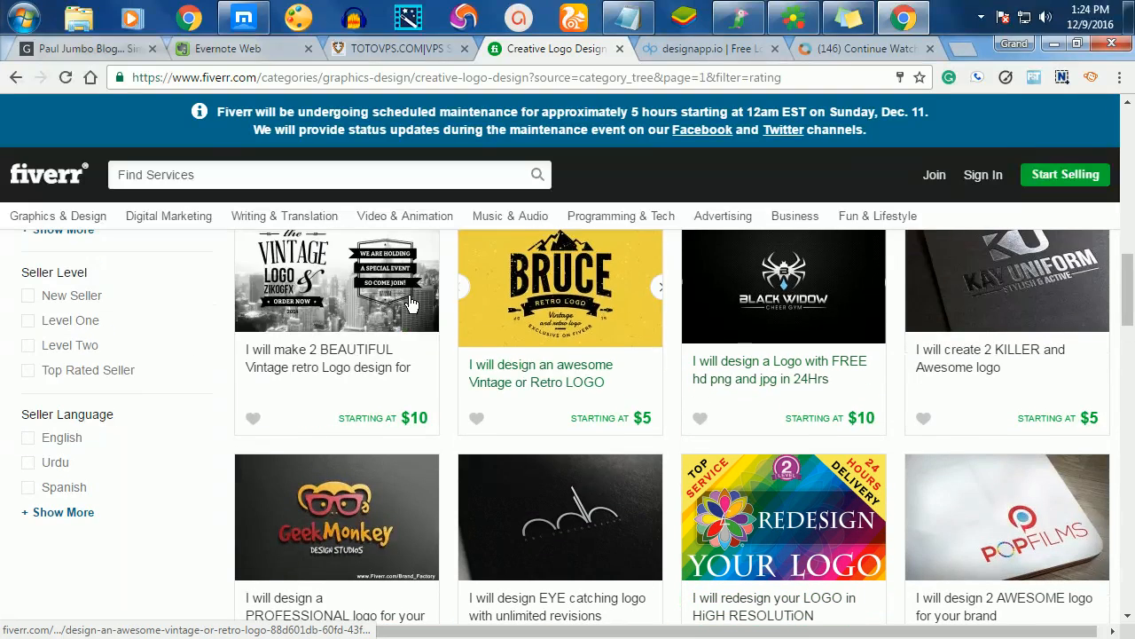
click(105, 370)
Highlight the first top-rated gig's 38k+ review count.
mouse_move(618, 227)
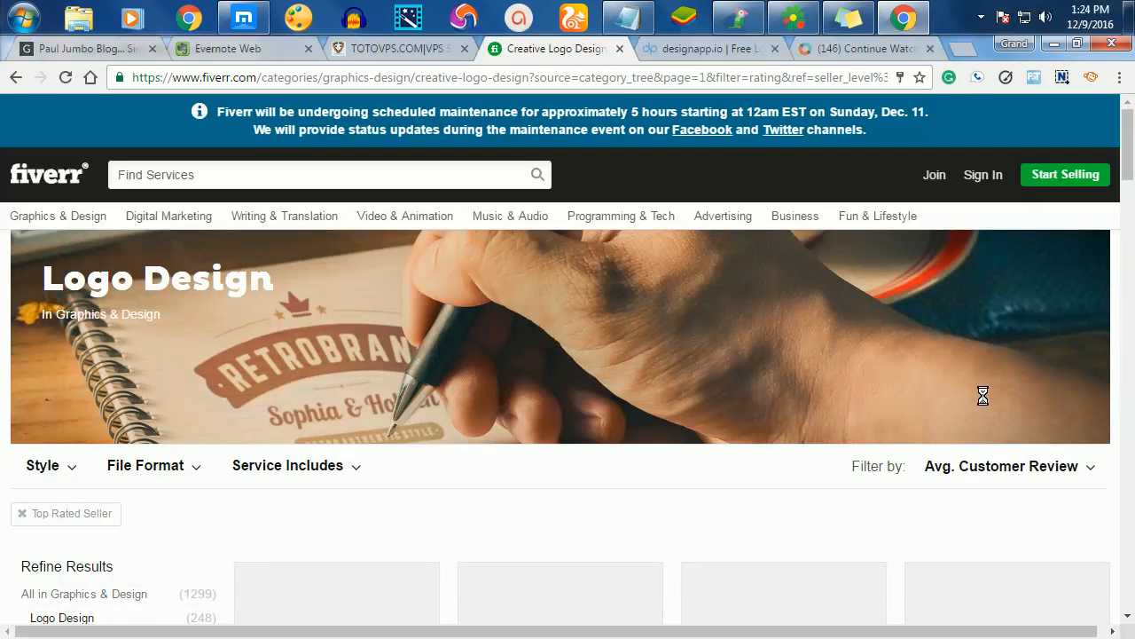
scroll(1001, 423, down, 3)
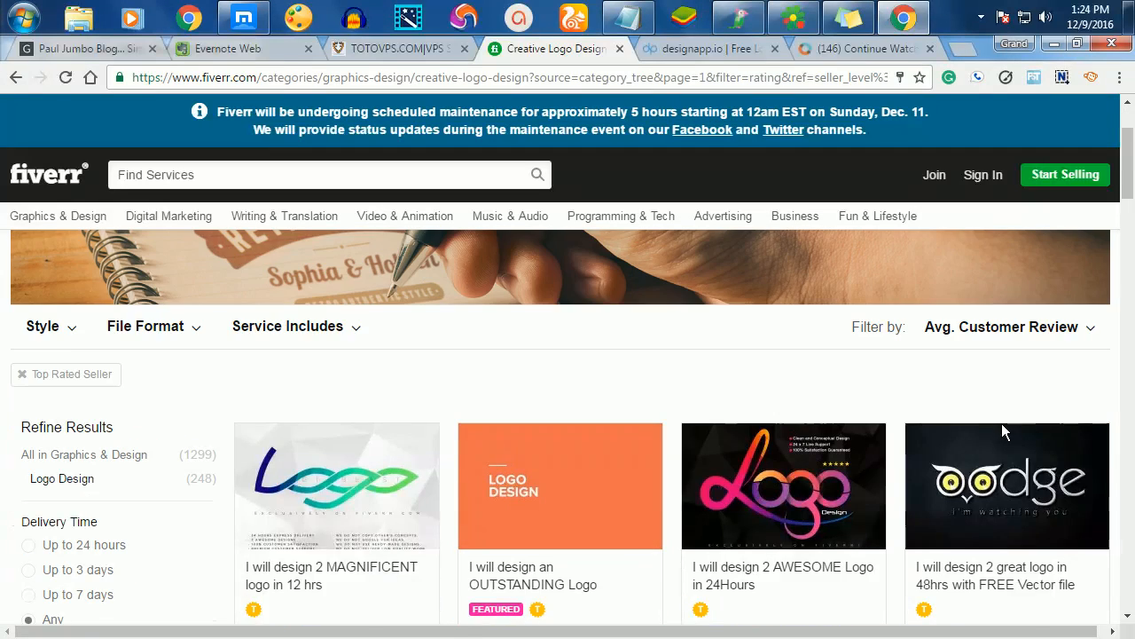
scroll(849, 380, up, 1)
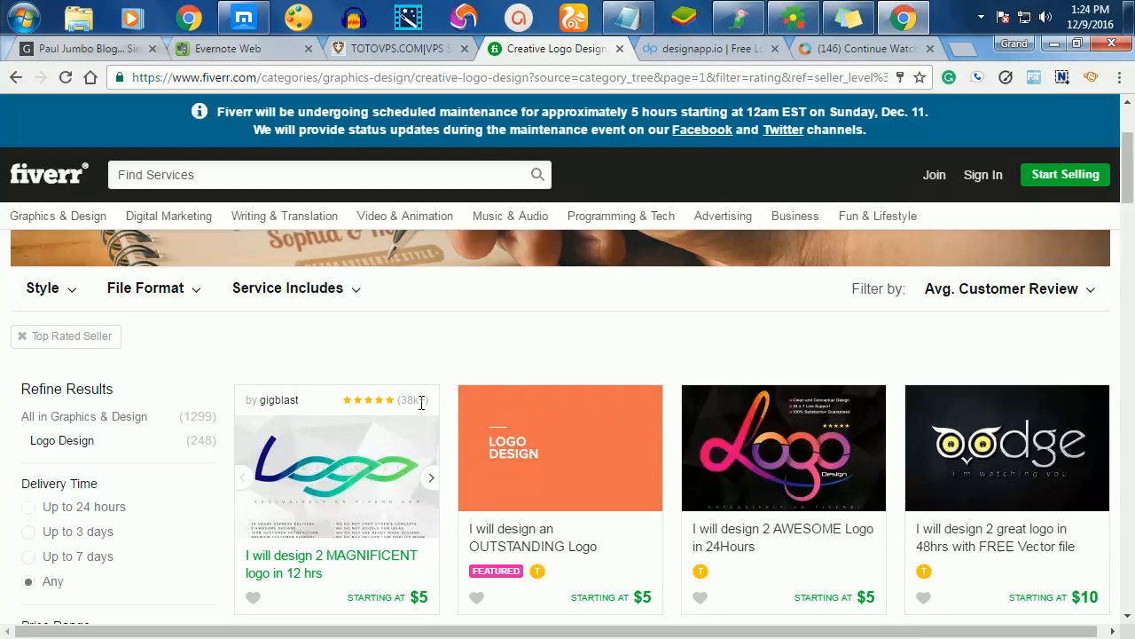
drag(422, 401, 399, 403)
Look over the remaining top-rated logo gigs, then go to the Designapp.io homepage.
scroll(397, 401, down, 1)
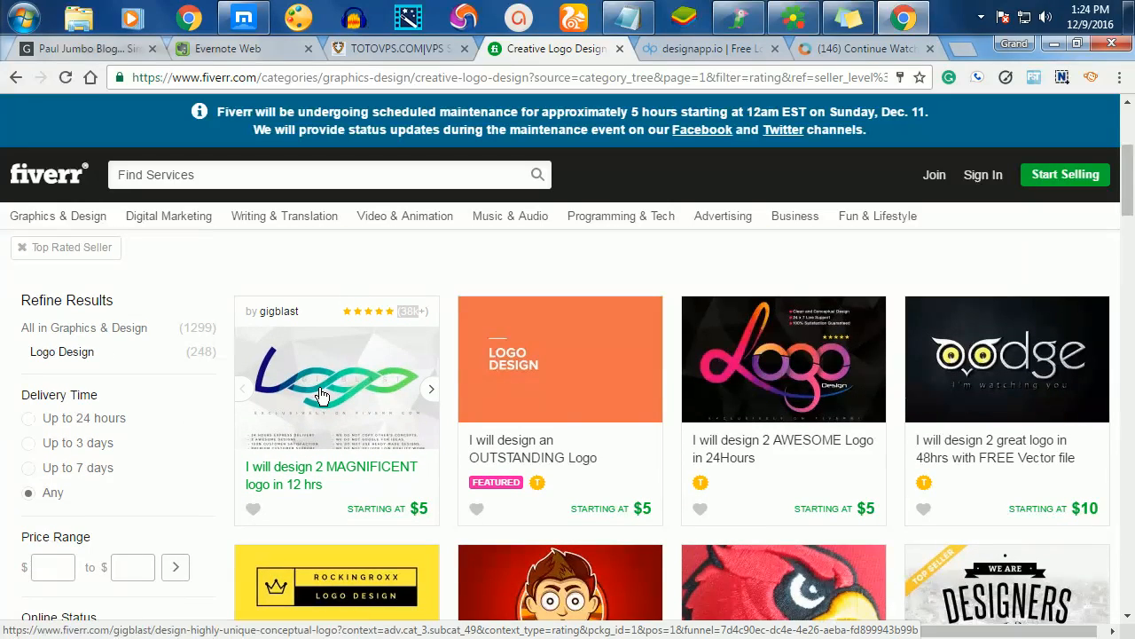
scroll(322, 394, down, 1)
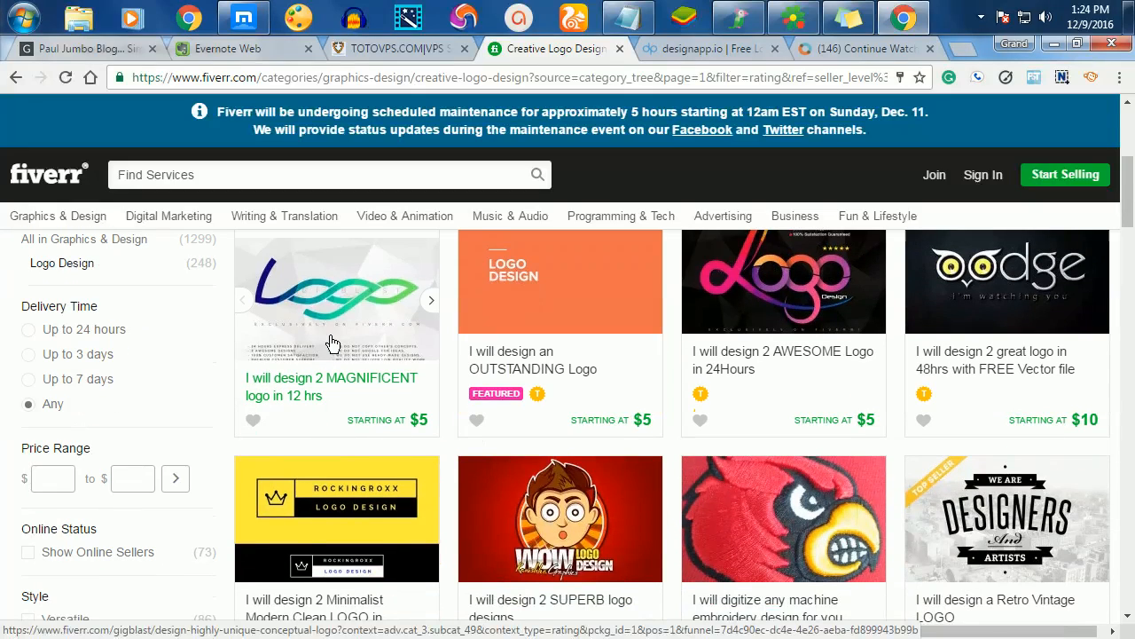
scroll(352, 306, up, 1)
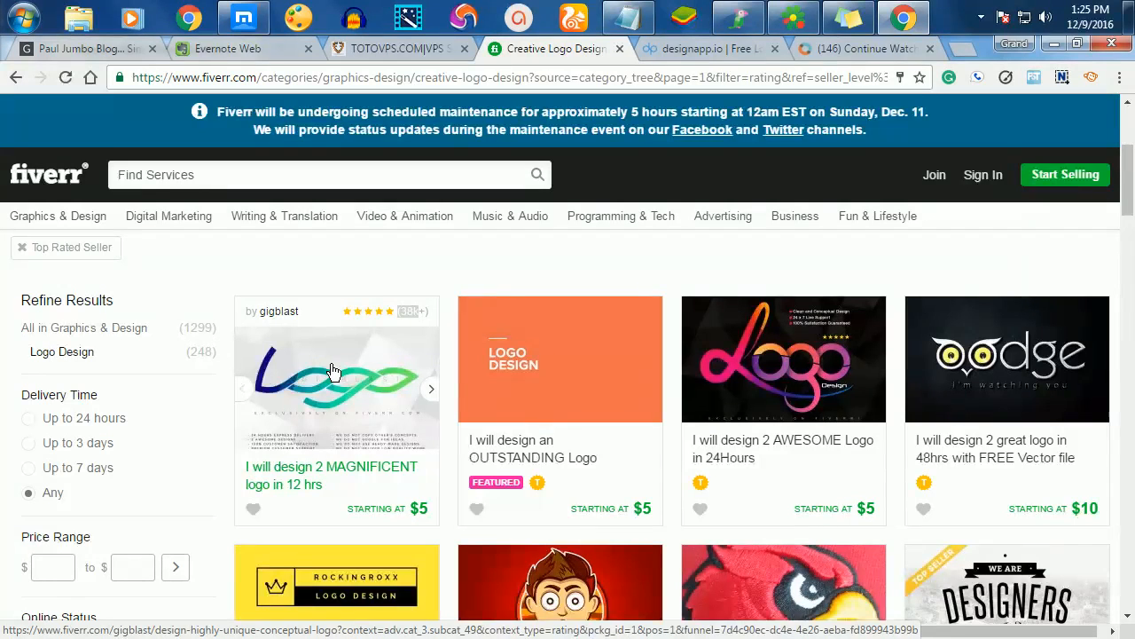
click(681, 49)
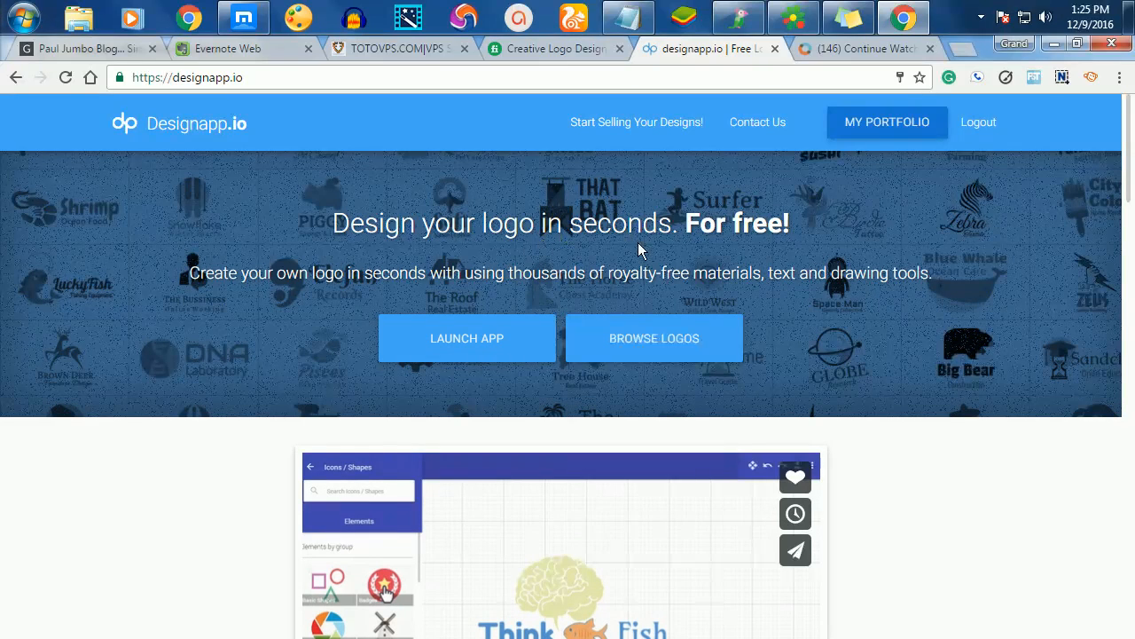
Open My Portfolio in a new tab, launch the logo editor, and view the four saved designs.
right_click(883, 131)
click(869, 139)
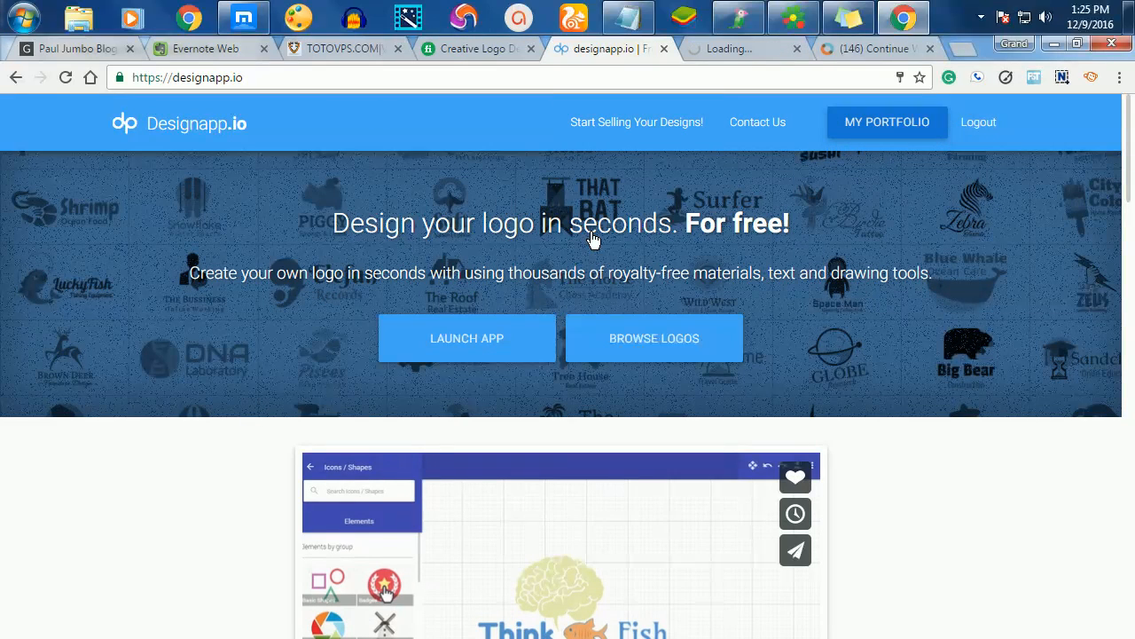
click(467, 354)
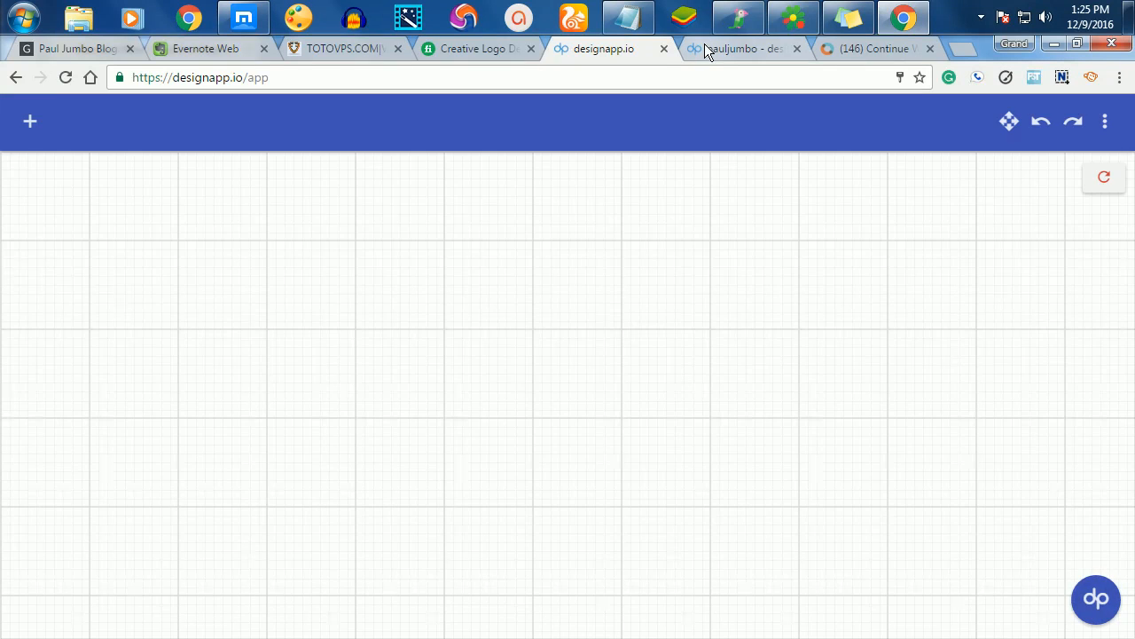
click(707, 51)
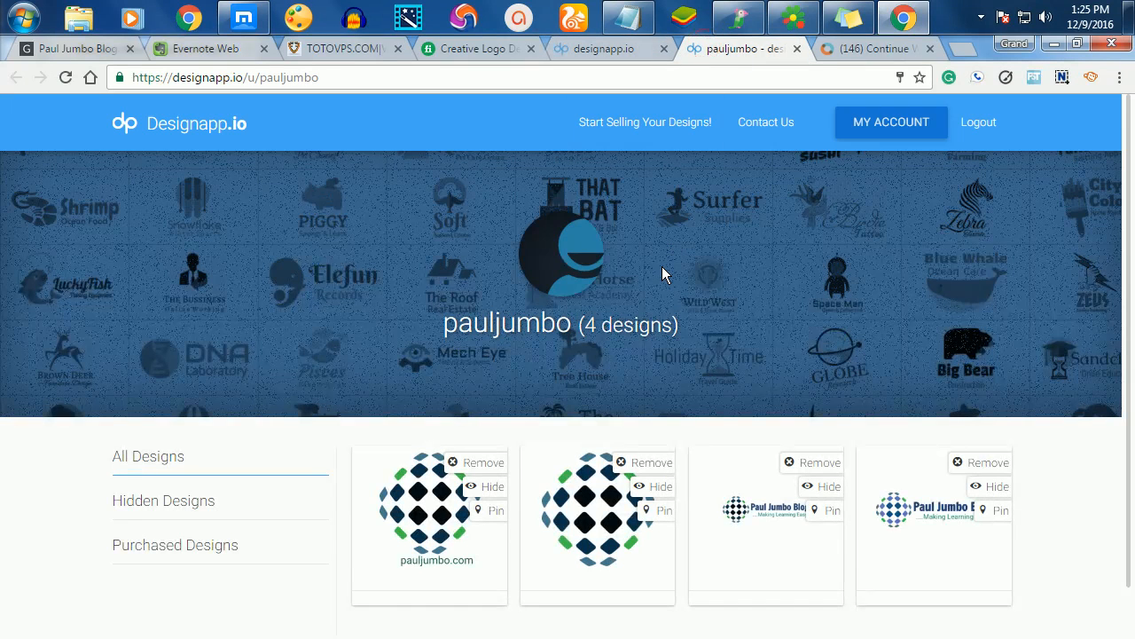
Open a saved logo's detail page and bring the diamond-pattern logo into the editor.
scroll(662, 266, down, 1)
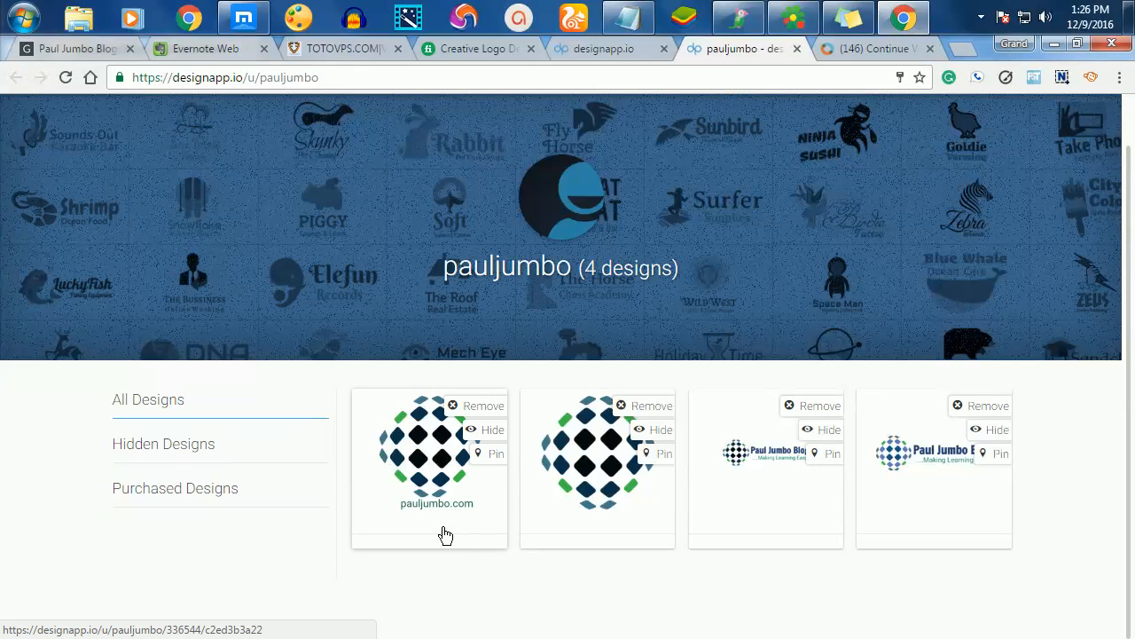
click(740, 467)
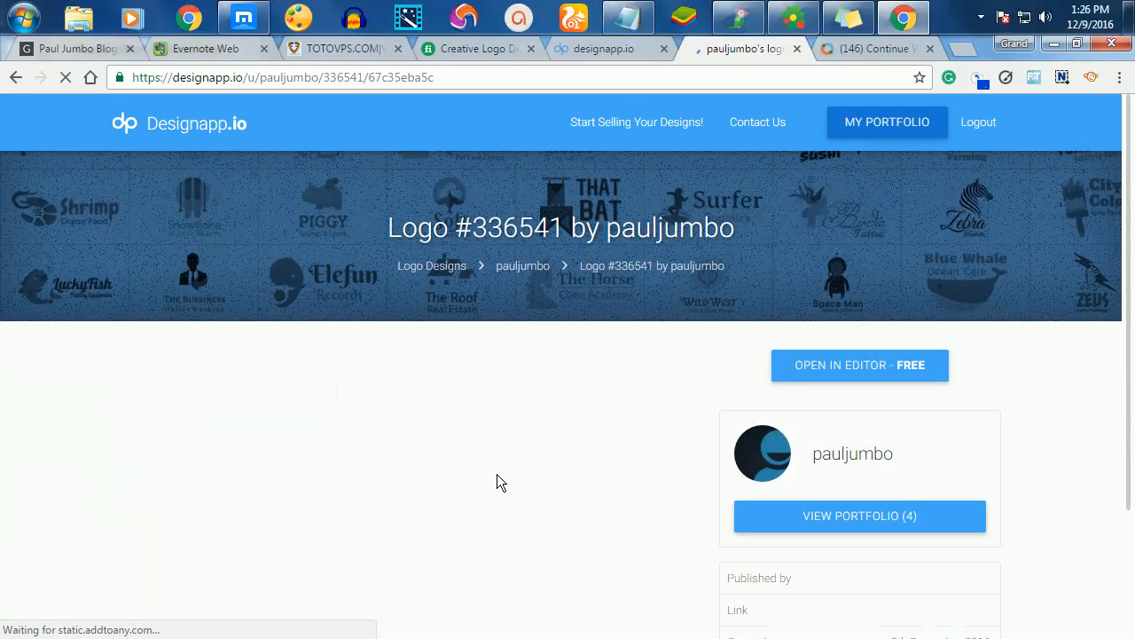
scroll(497, 482, down, 3)
scroll(496, 482, down, 1)
scroll(497, 481, up, 2)
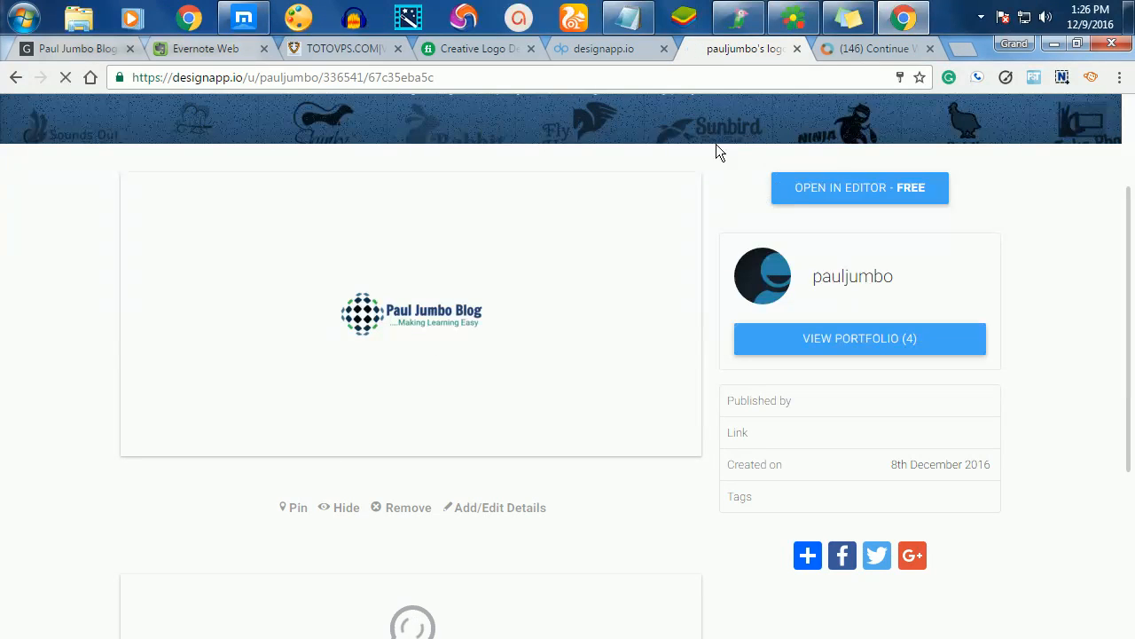
click(616, 55)
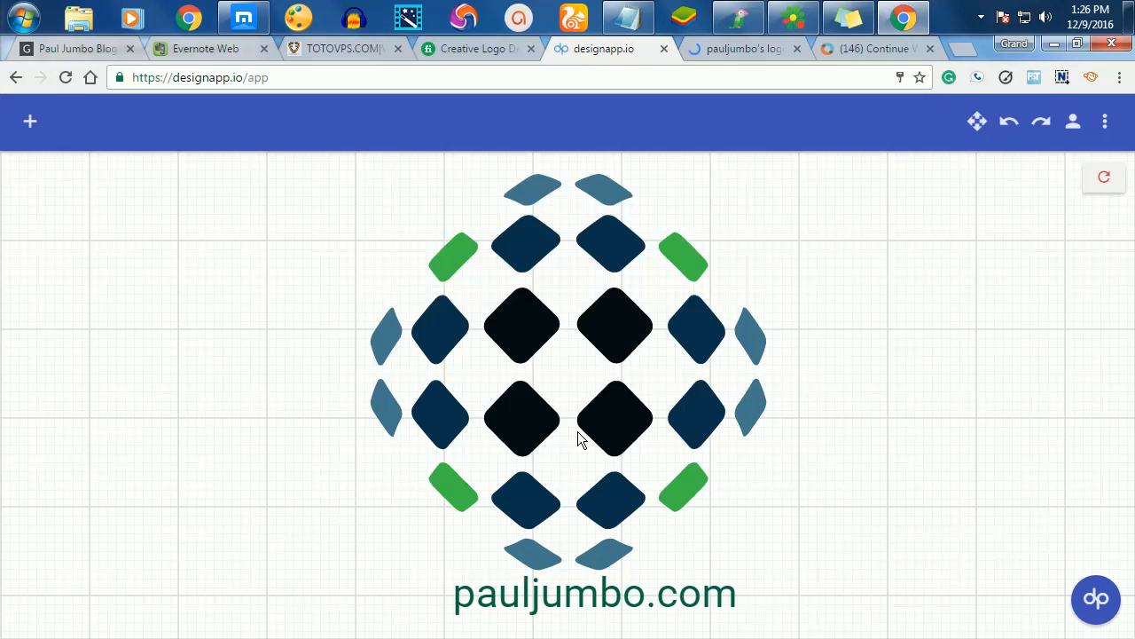
click(745, 52)
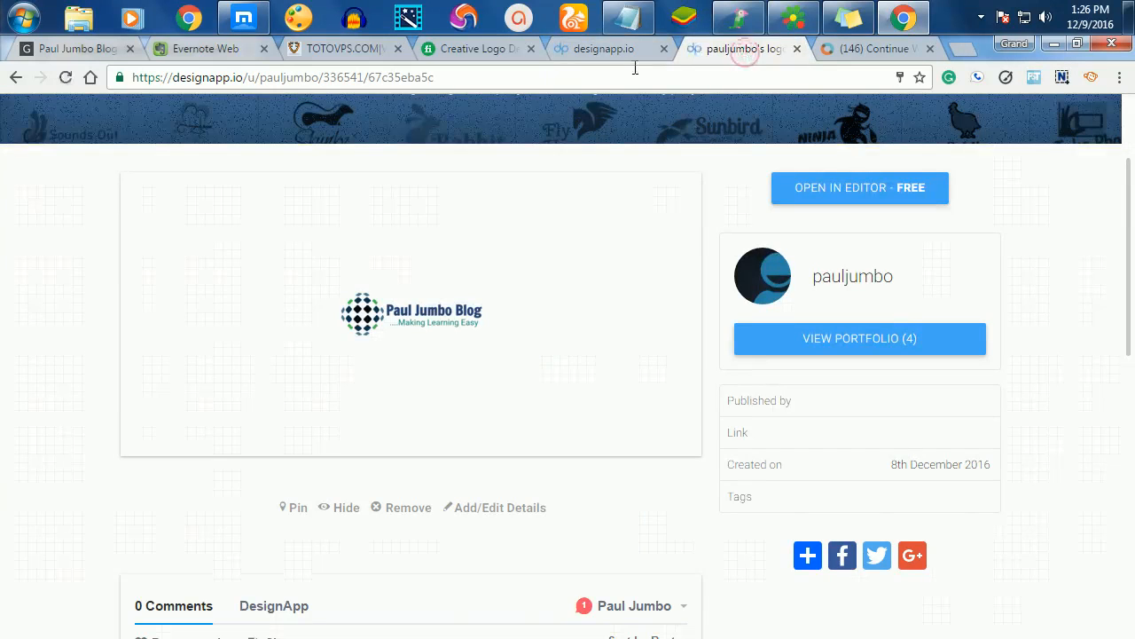
click(605, 55)
Select the diamond logo's shapes on the canvas, nudging the icon slightly.
drag(572, 383, 643, 412)
drag(672, 348, 669, 402)
drag(712, 201, 667, 288)
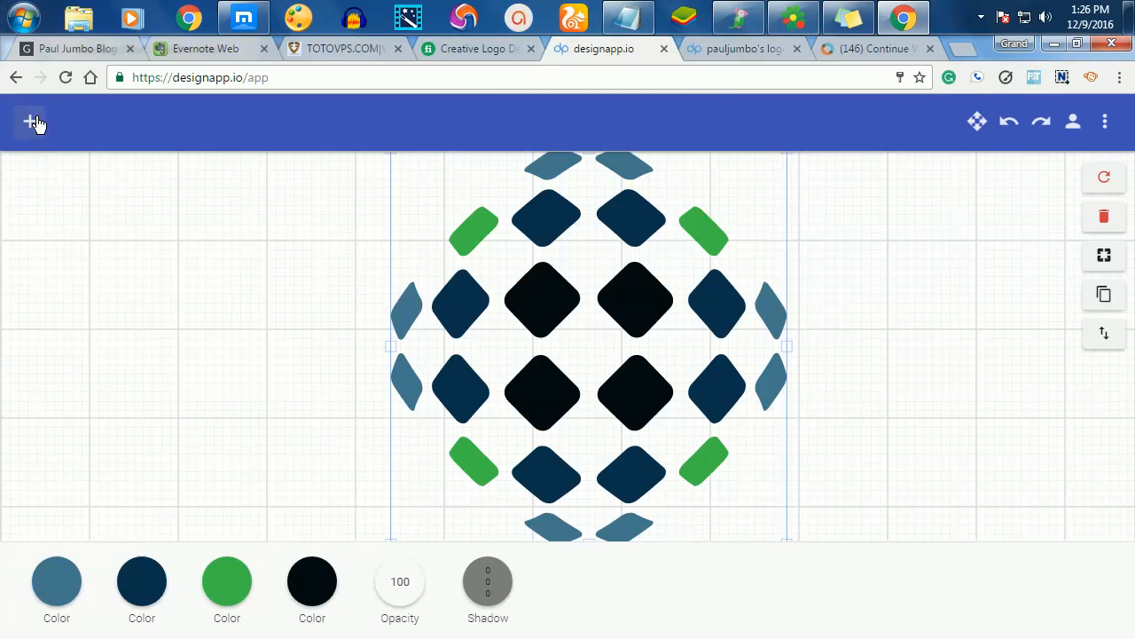
click(32, 123)
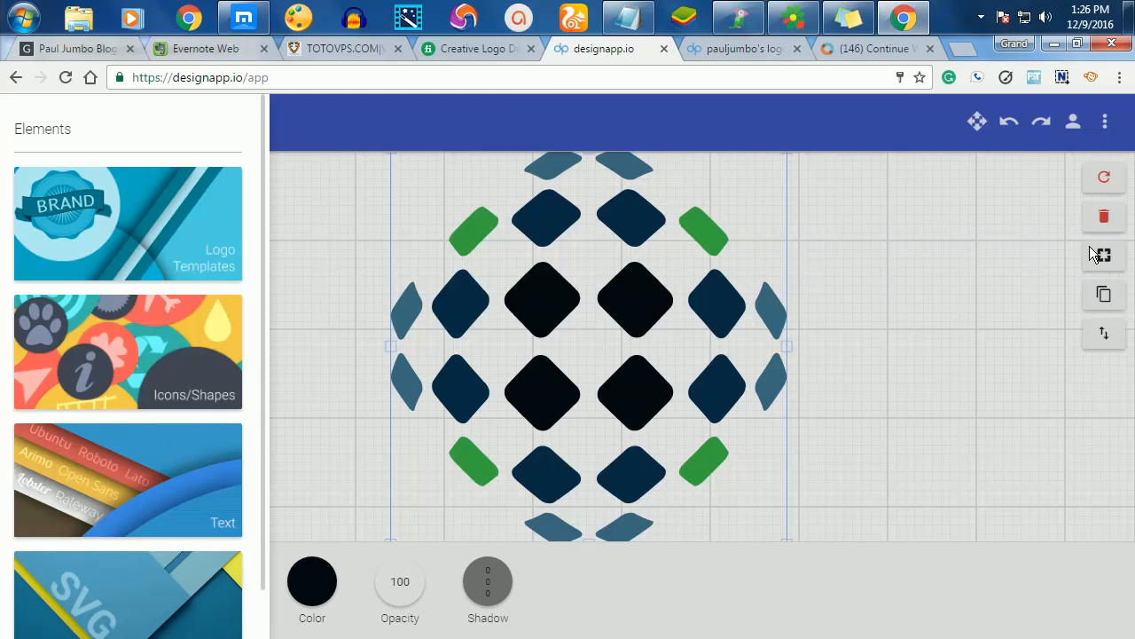
Delete the old diamond logo and the pauljumbo.com text, leaving a blank canvas.
click(1100, 223)
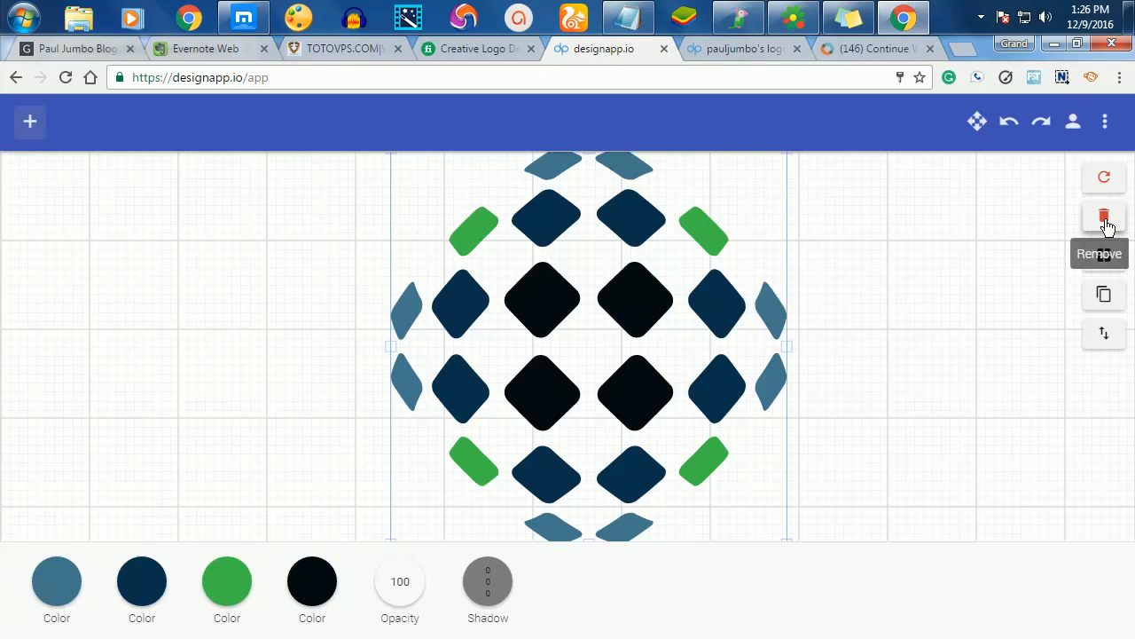
click(1105, 222)
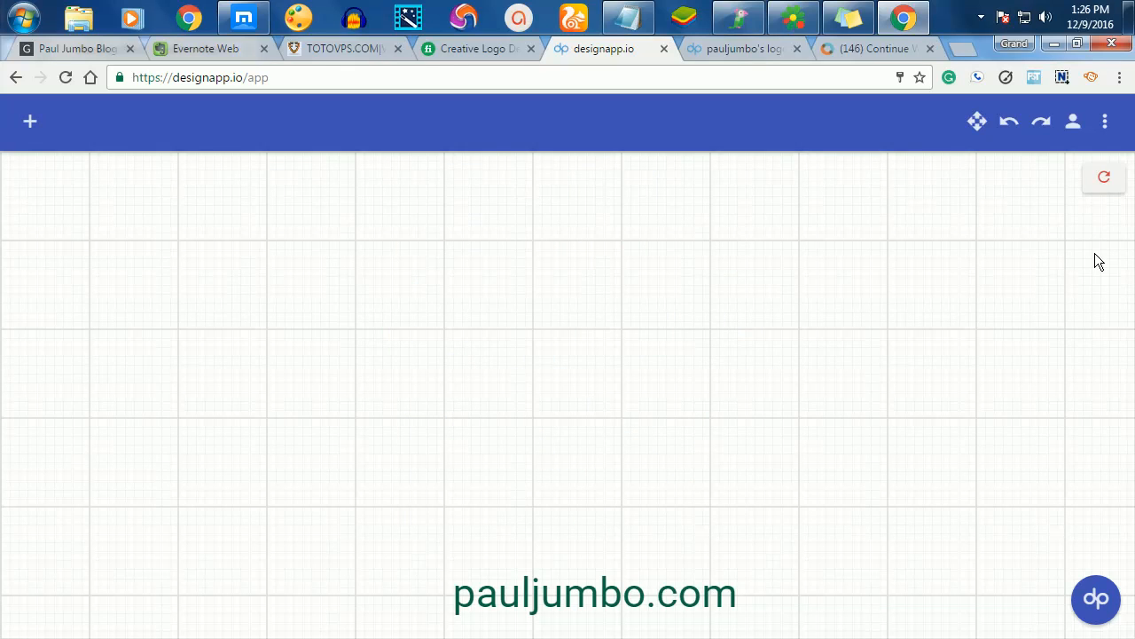
click(633, 612)
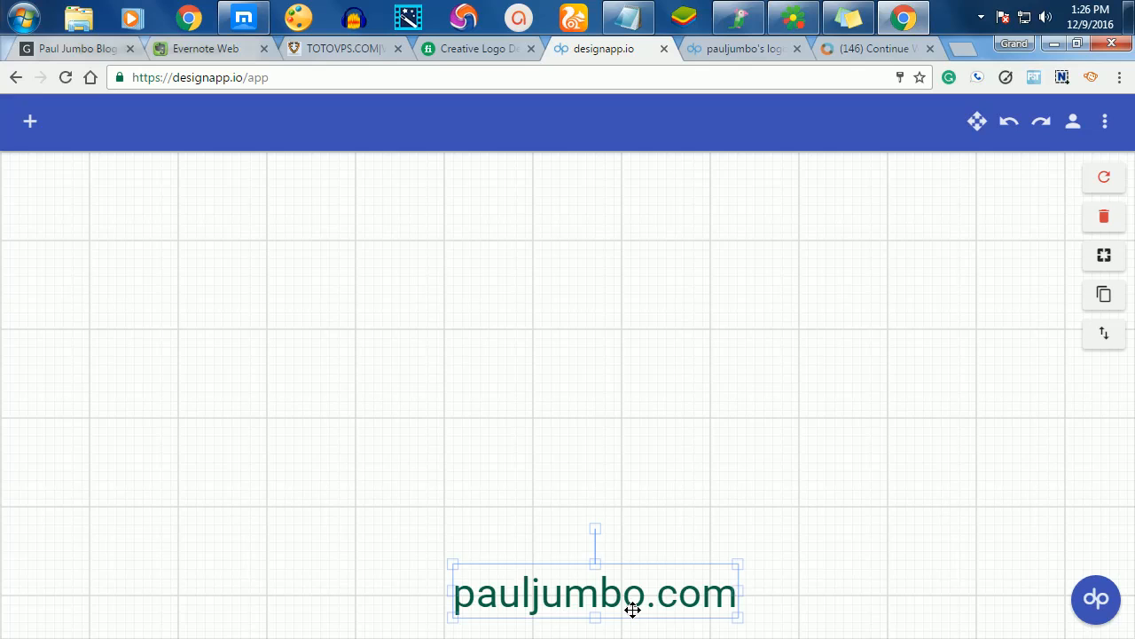
click(1101, 223)
click(21, 129)
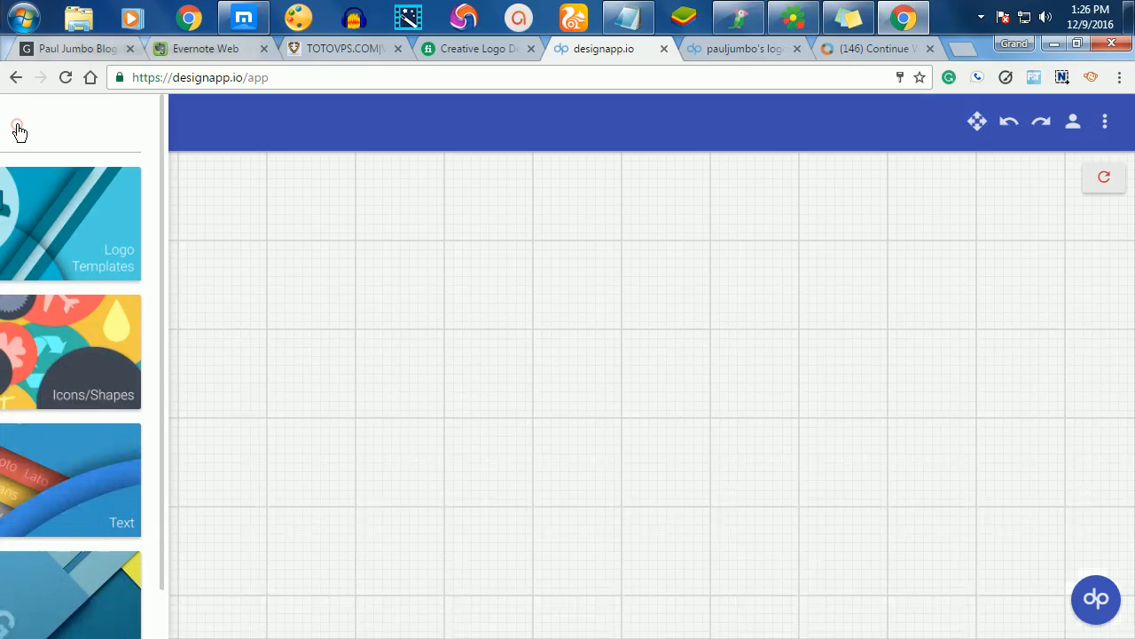
Browse the logo templates such as Medi-Health and Home Hand, then close the gallery.
click(57, 236)
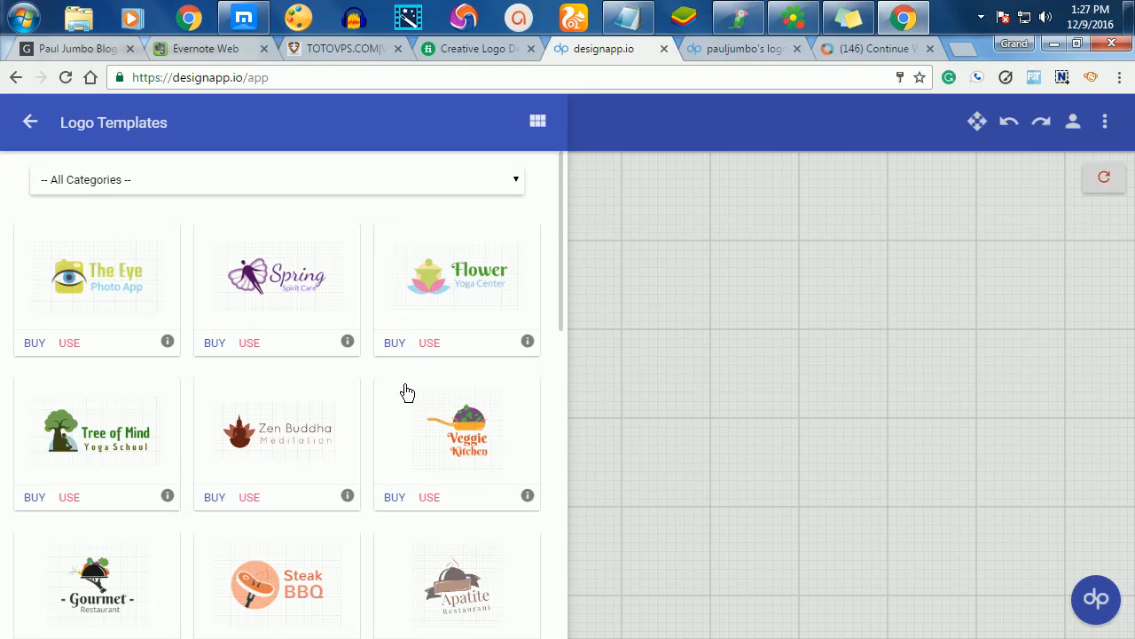
scroll(434, 355, down, 2)
scroll(434, 355, down, 6)
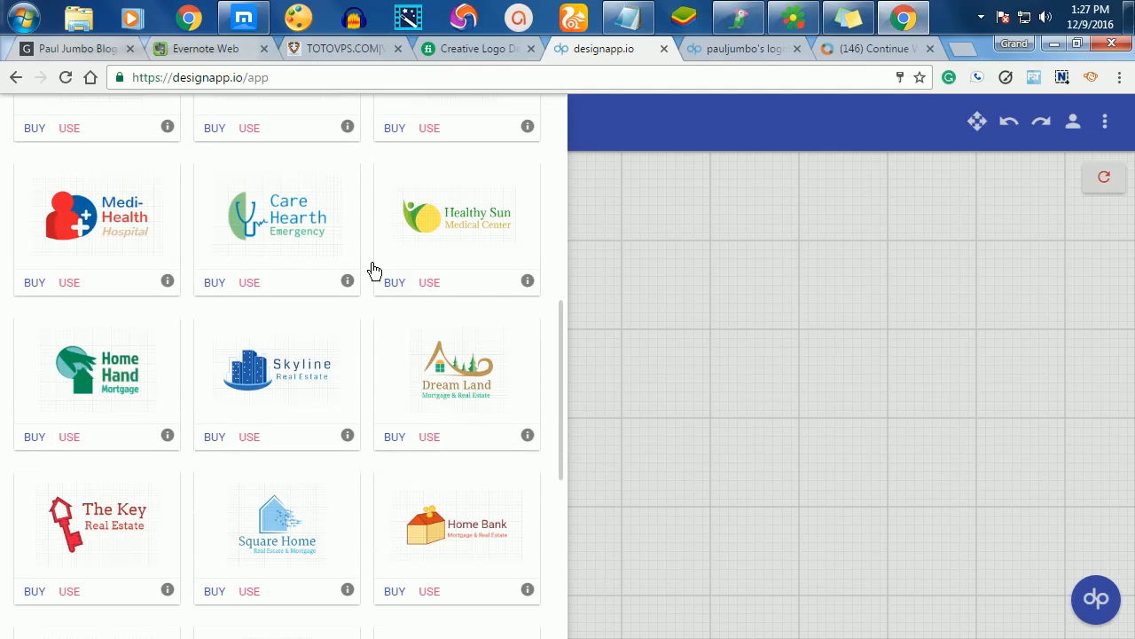
scroll(371, 261, up, 6)
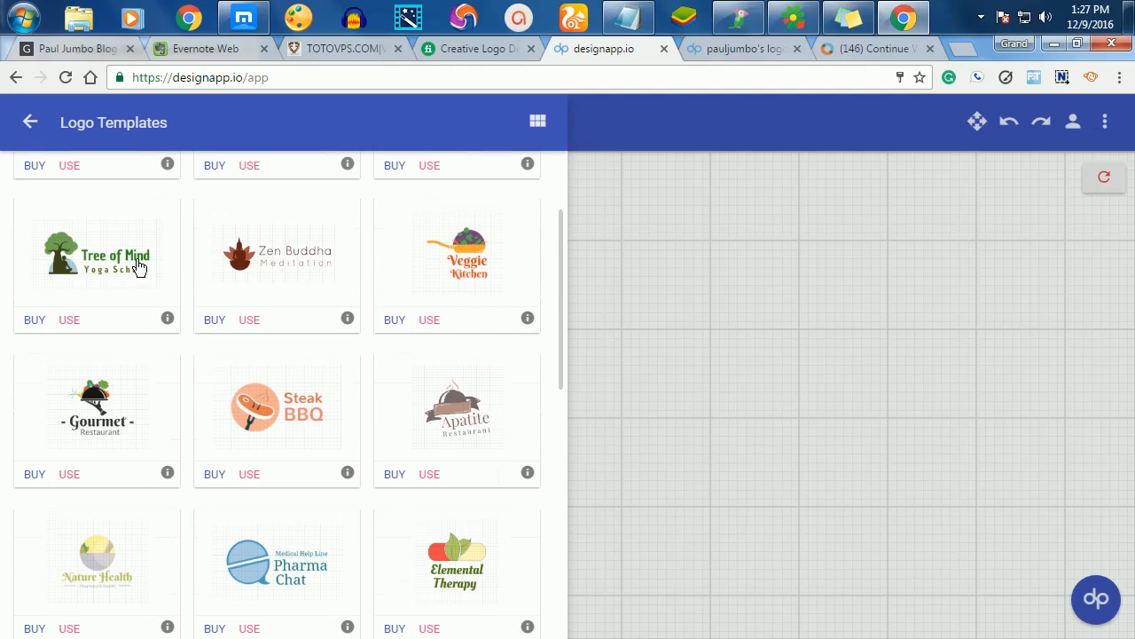
scroll(172, 284, down, 4)
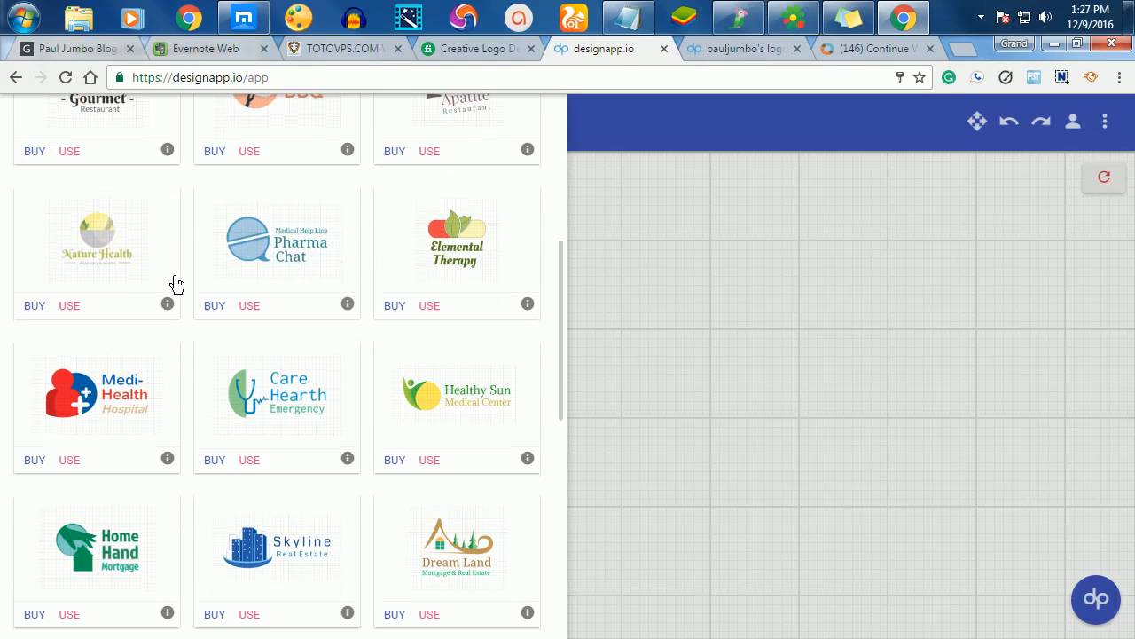
scroll(324, 266, down, 2)
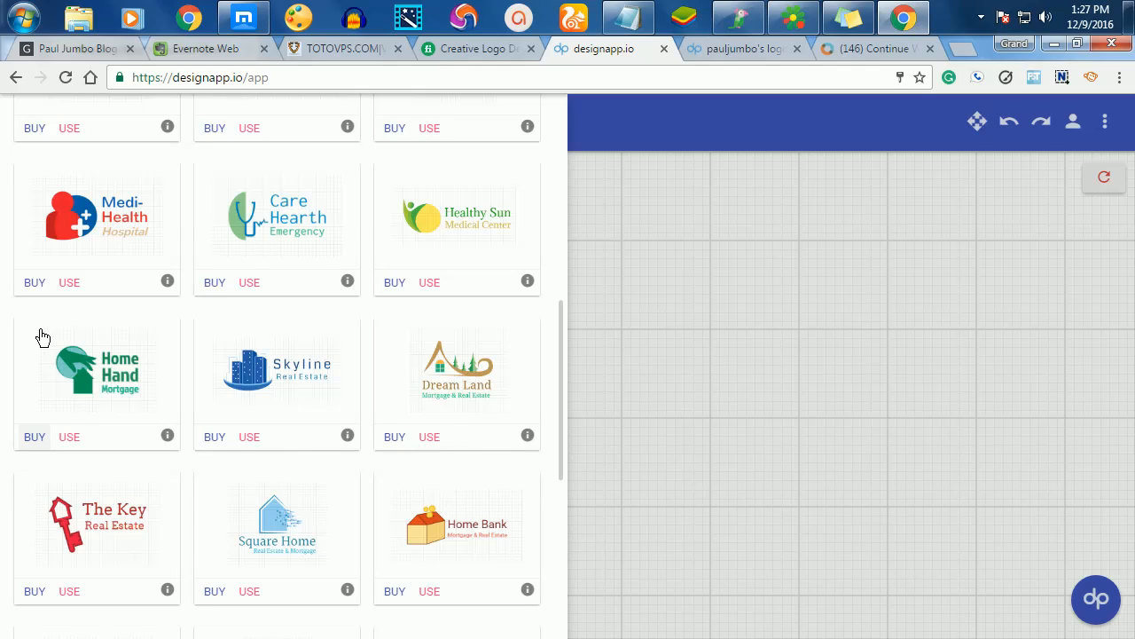
click(668, 370)
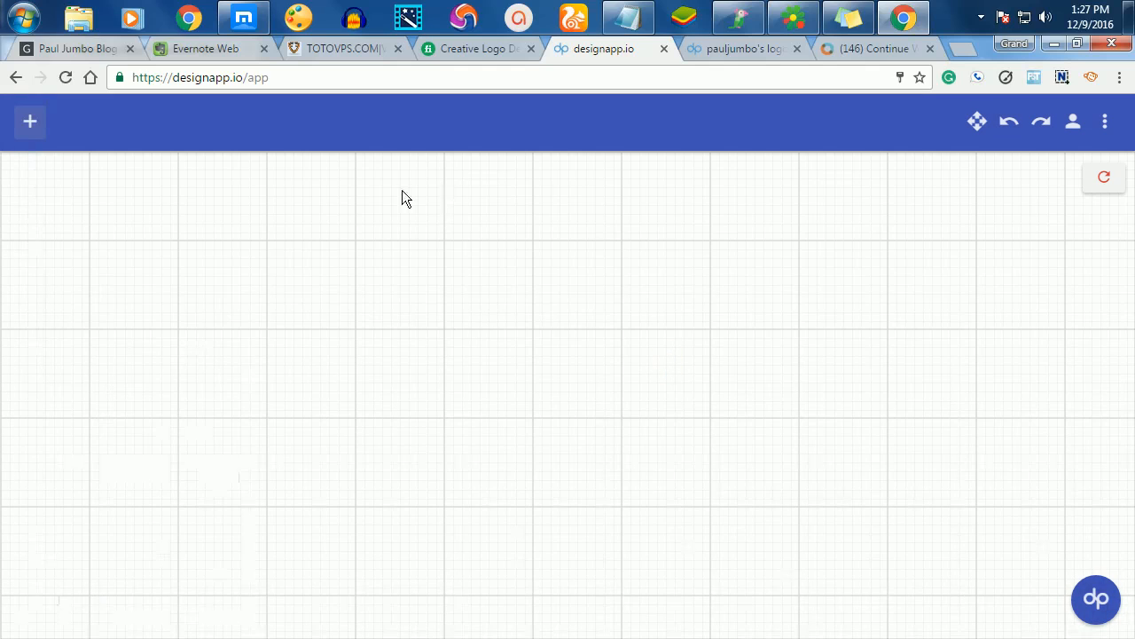
click(20, 133)
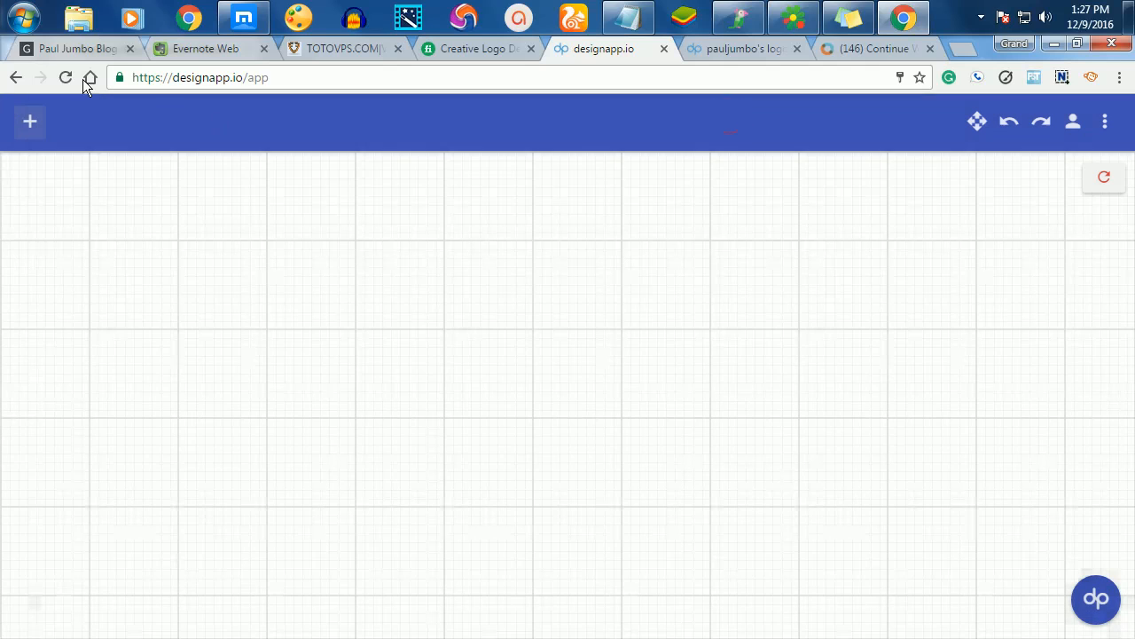
click(28, 122)
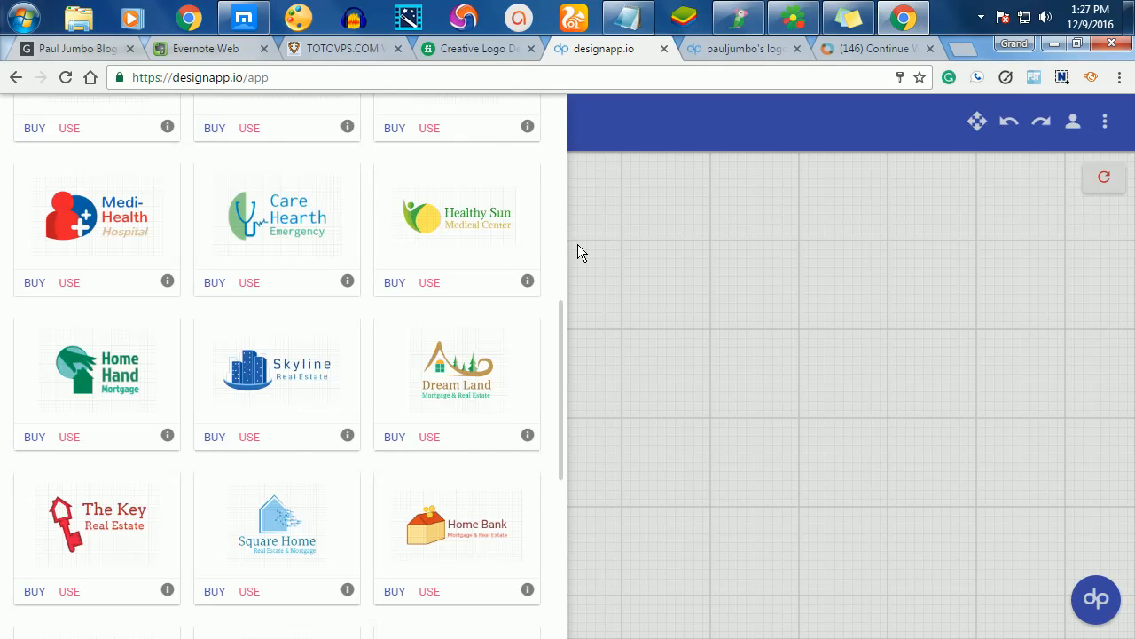
scroll(560, 334, up, 3)
drag(560, 335, 564, 134)
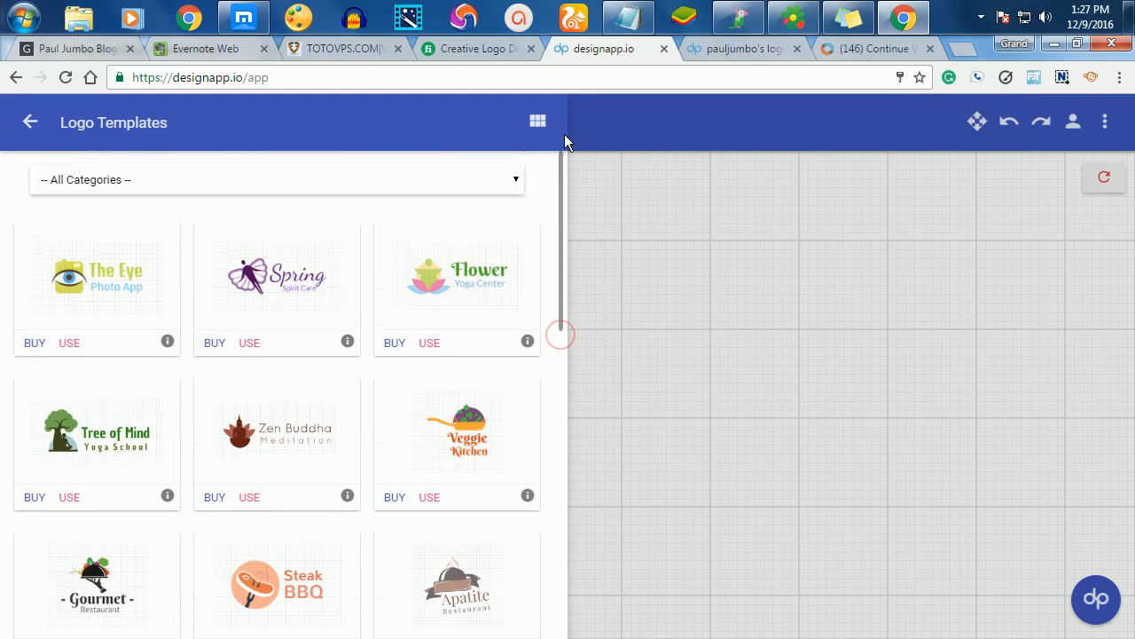
click(30, 122)
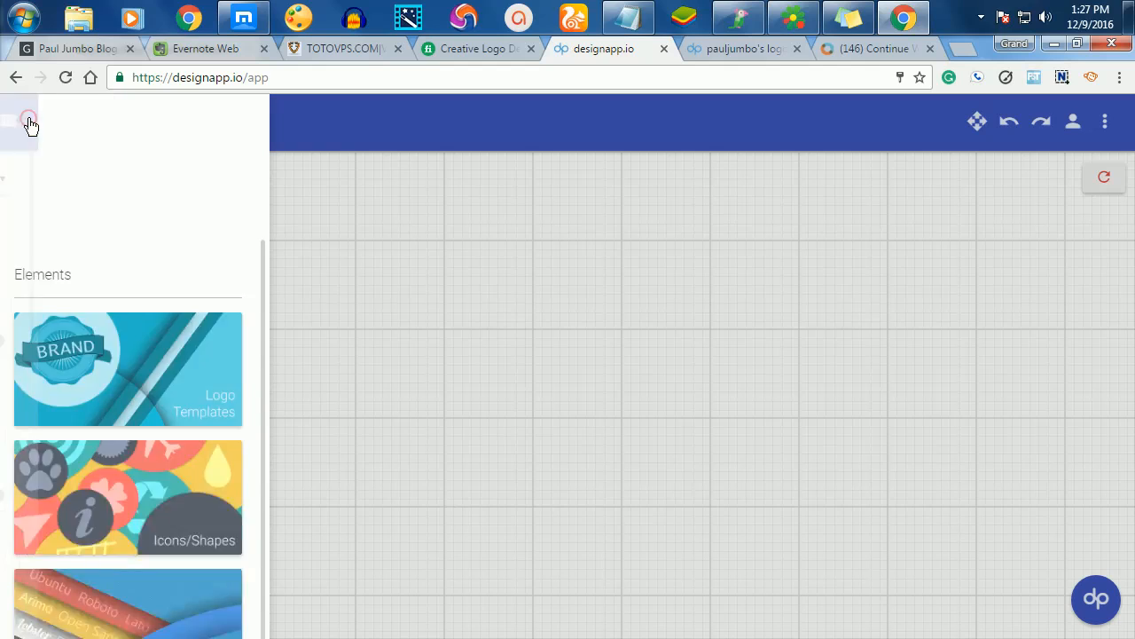
scroll(196, 393, down, 1)
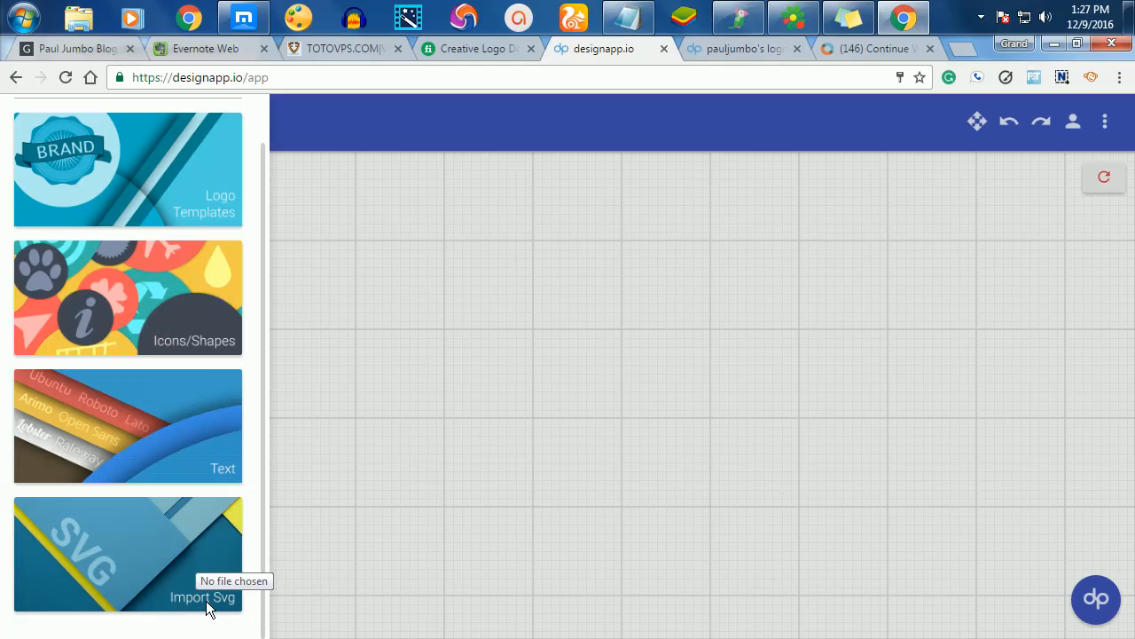
click(734, 289)
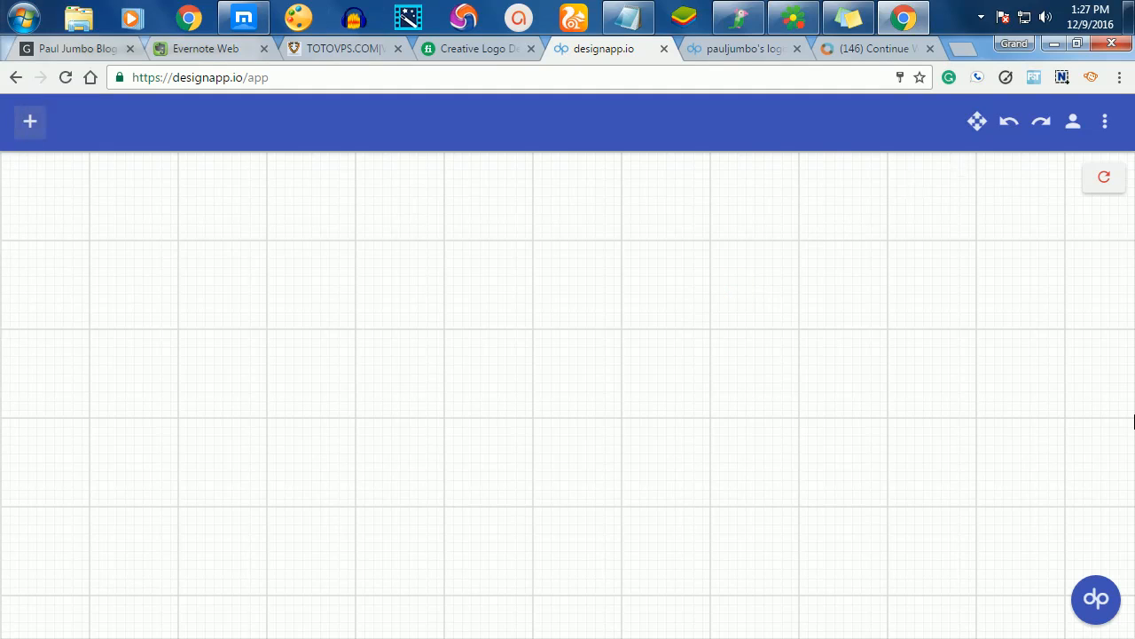
click(1106, 122)
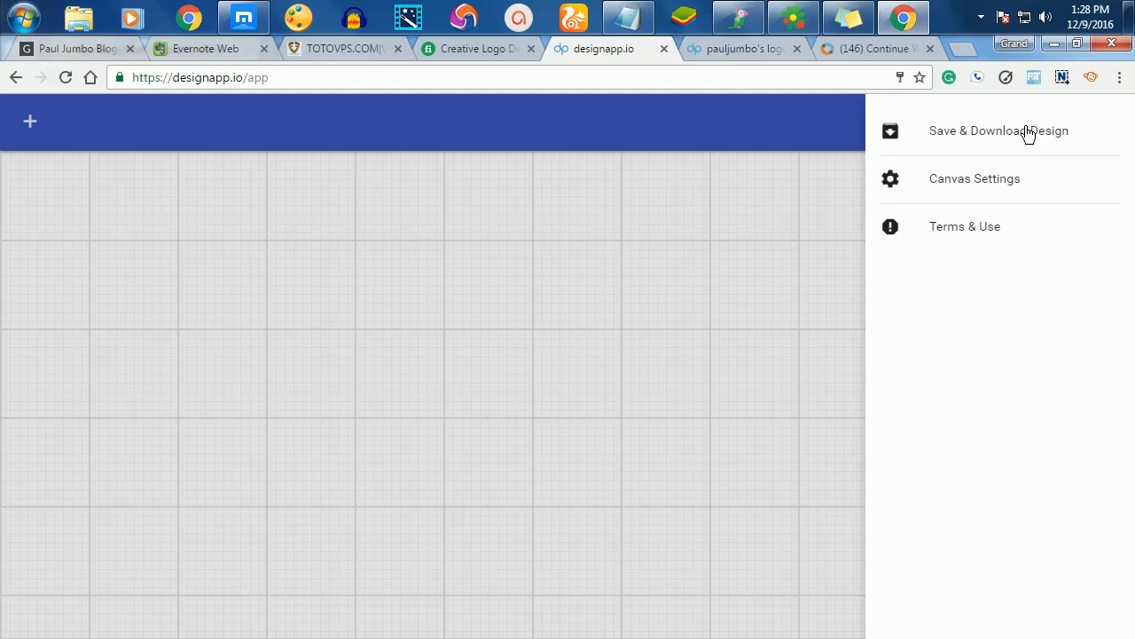
click(971, 182)
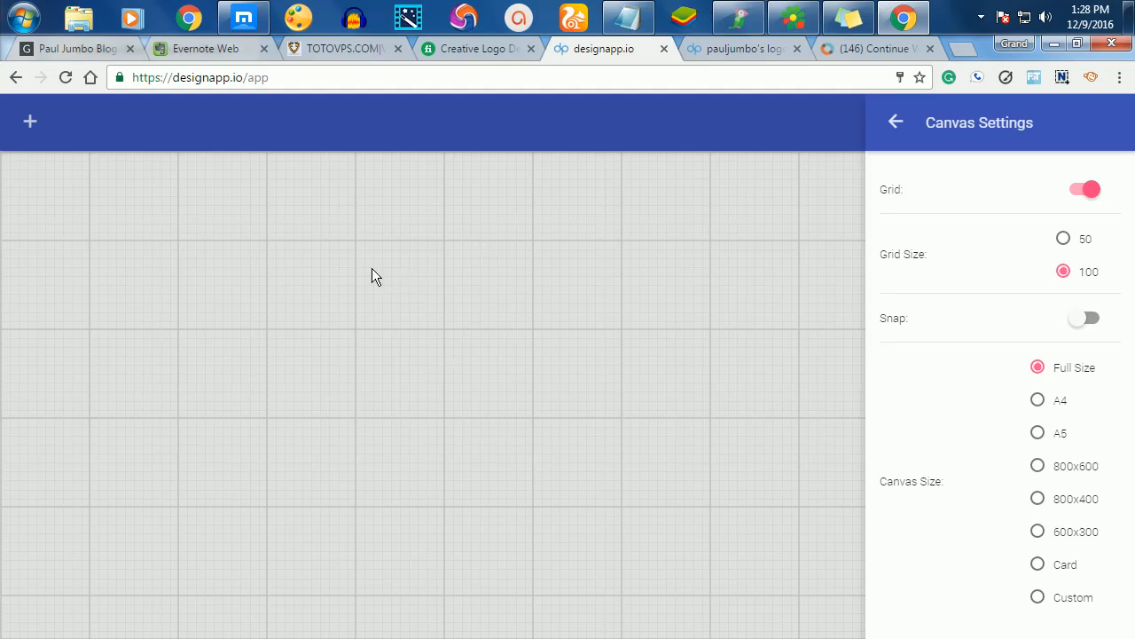
click(1092, 197)
click(1077, 193)
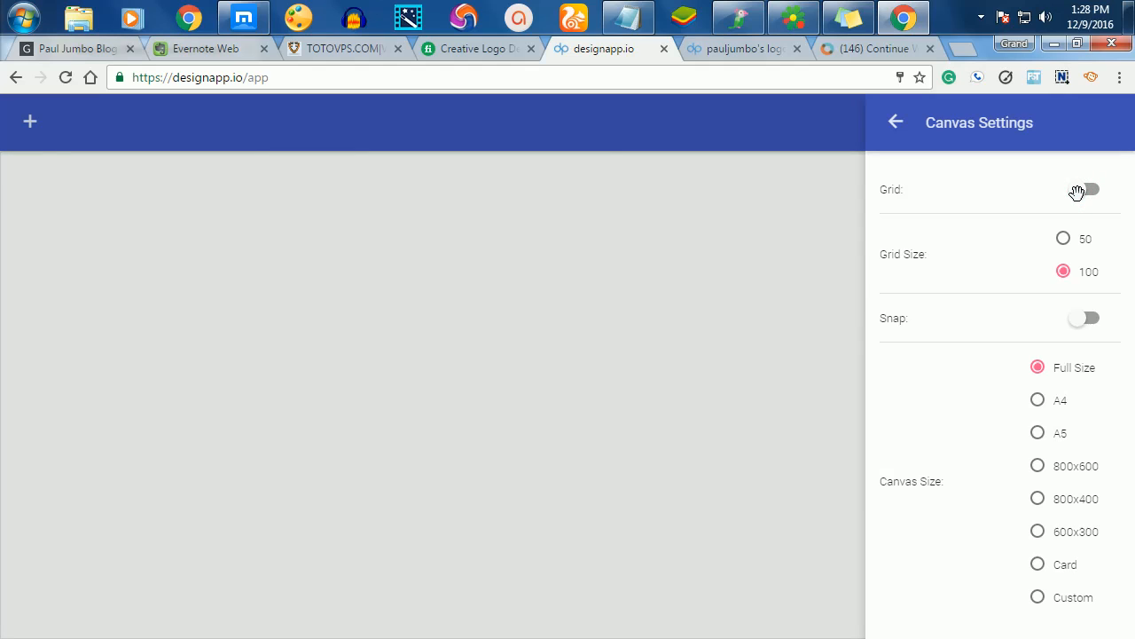
drag(1077, 192, 1123, 203)
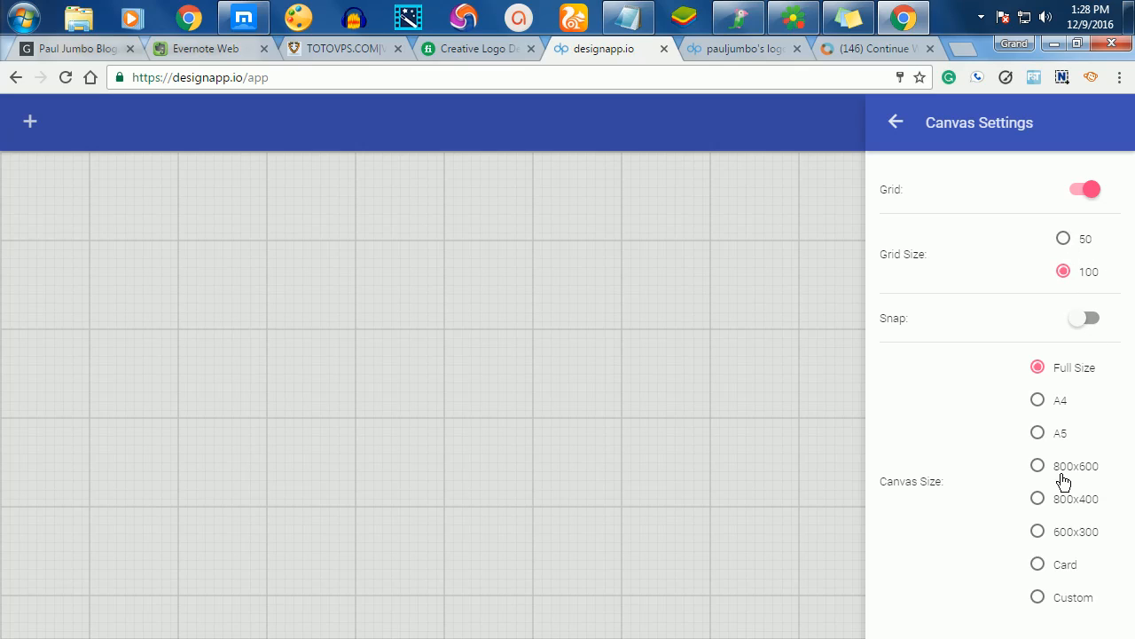
click(1037, 404)
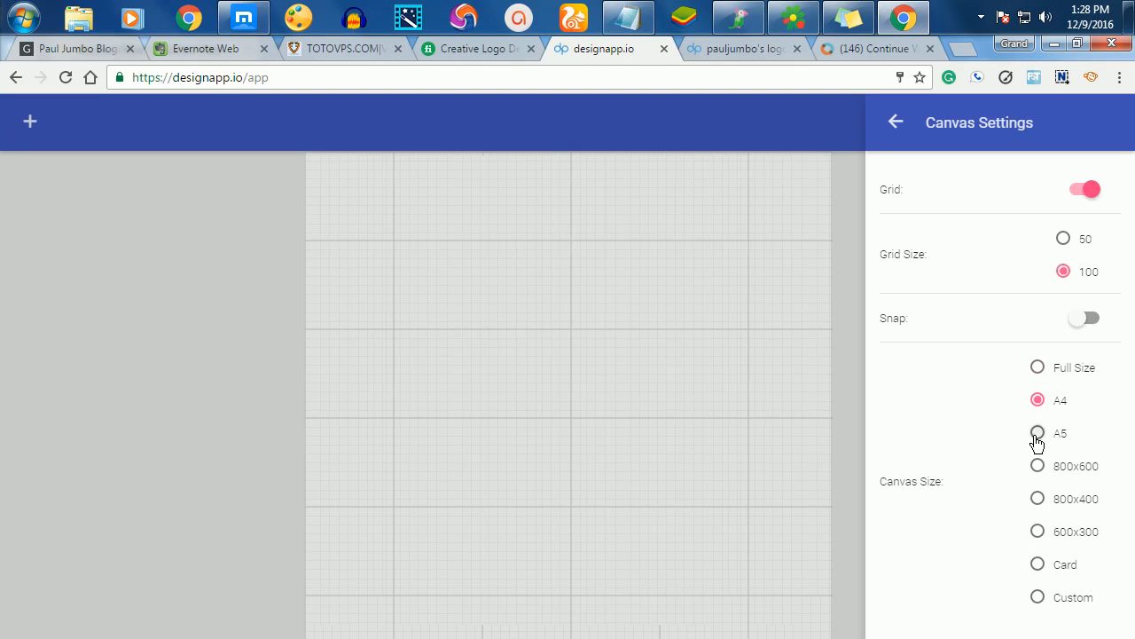
click(1037, 436)
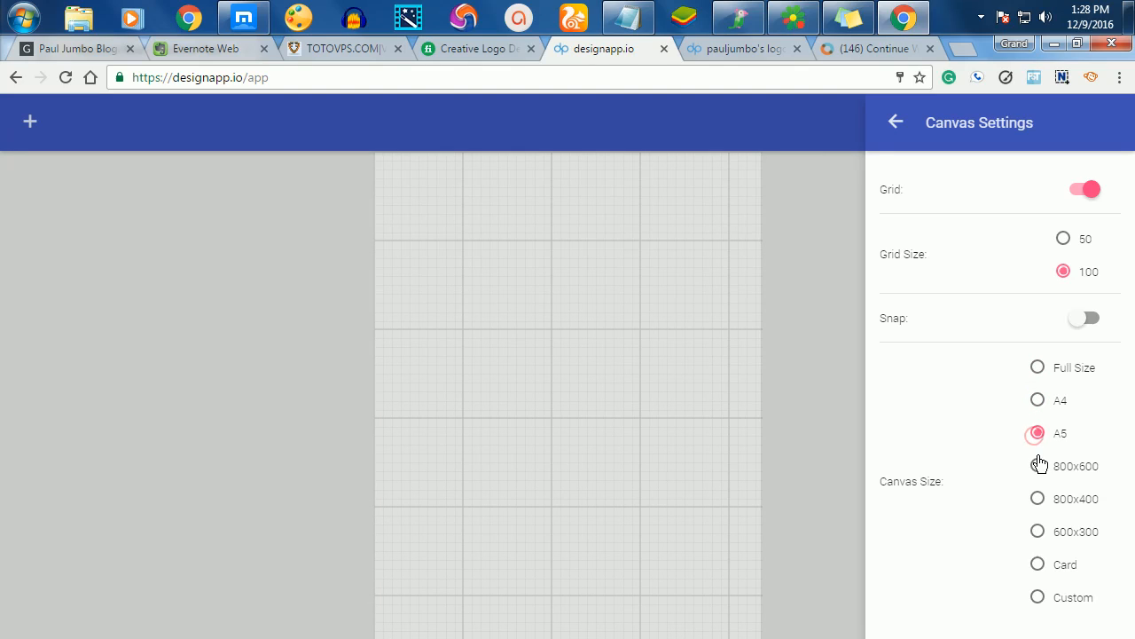
click(1039, 534)
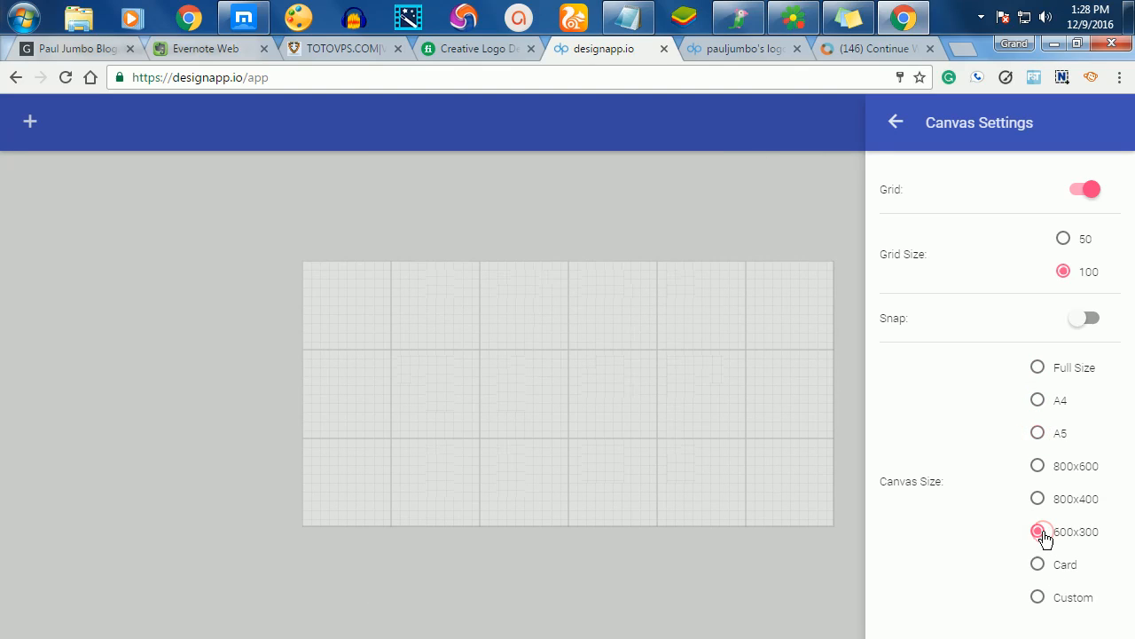
click(1037, 600)
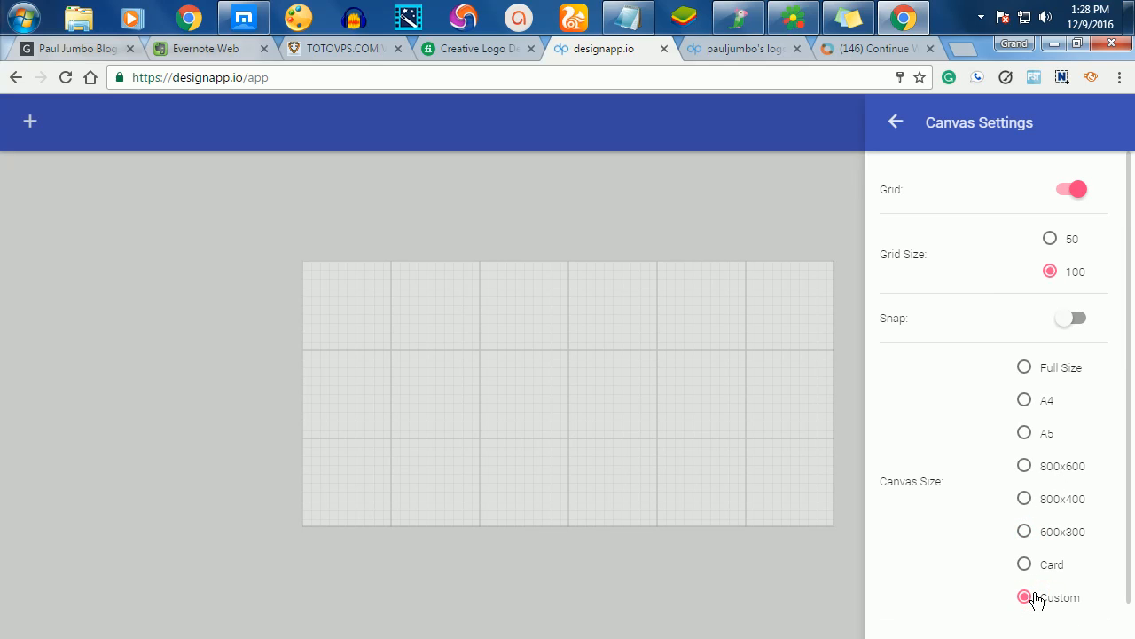
click(1026, 376)
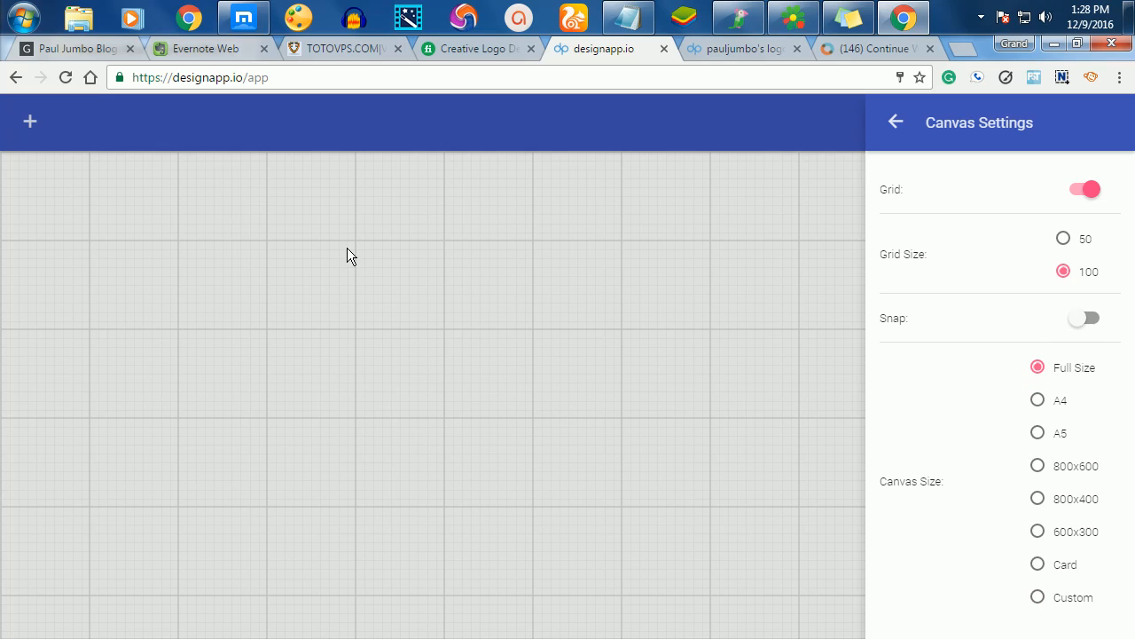
click(783, 421)
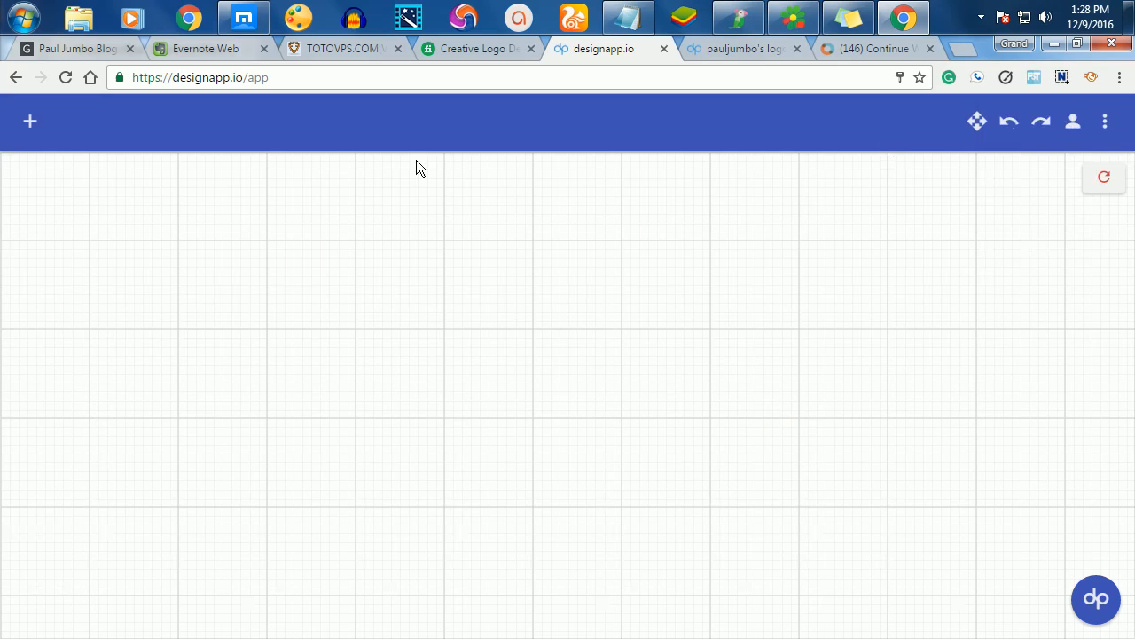
Open the Icons/Shapes collection and scroll through its categories.
click(31, 126)
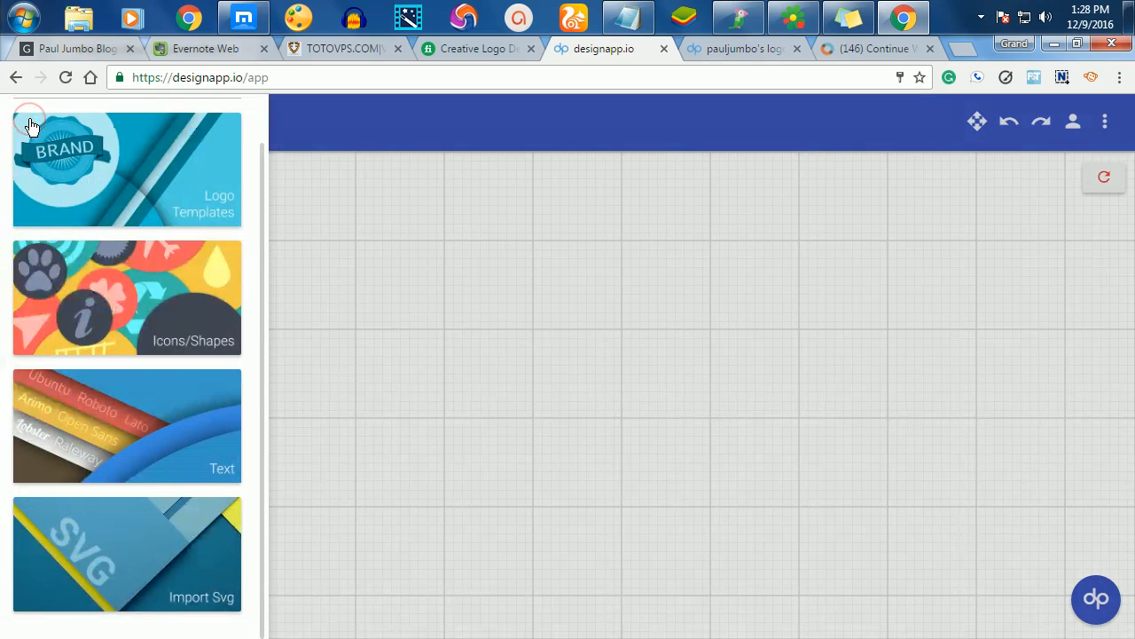
click(158, 307)
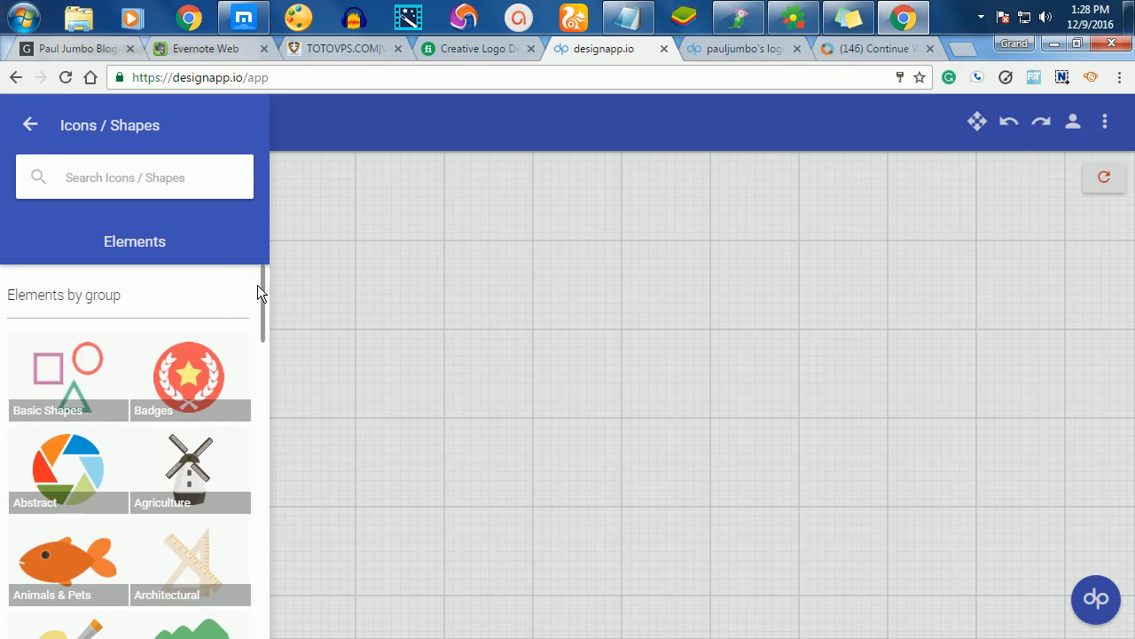
scroll(263, 288, down, 5)
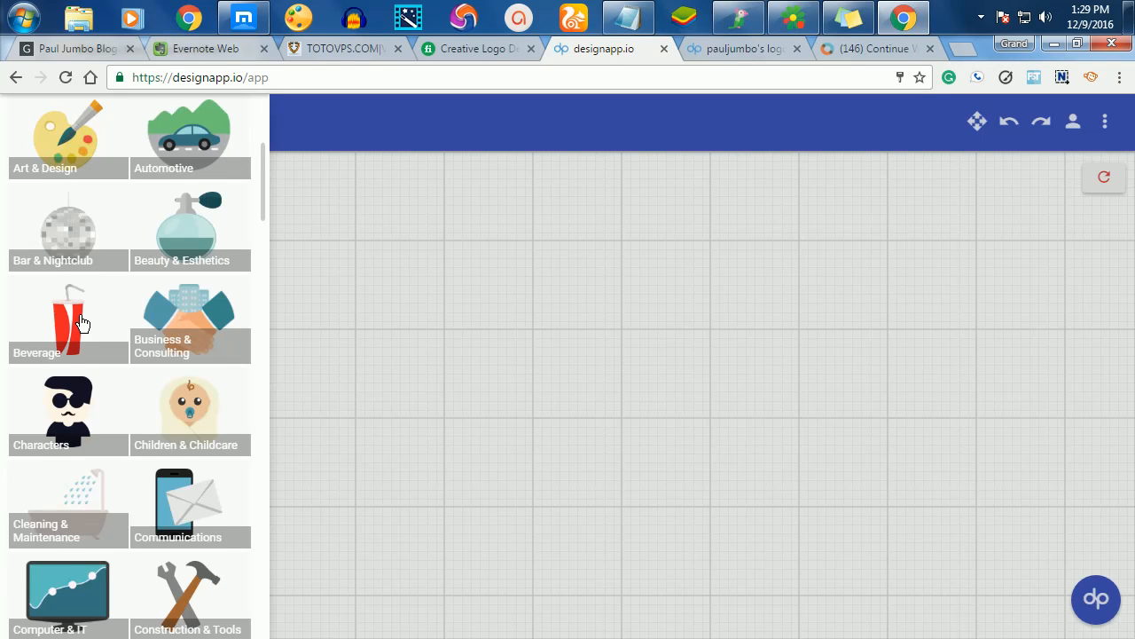
scroll(80, 322, down, 5)
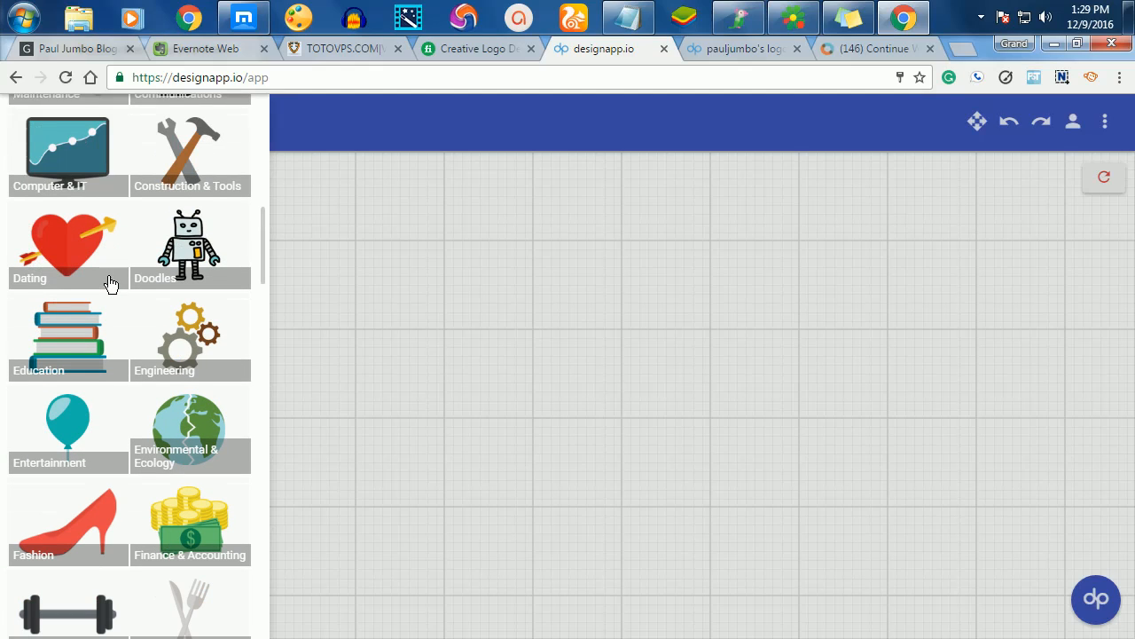
scroll(107, 307, down, 2)
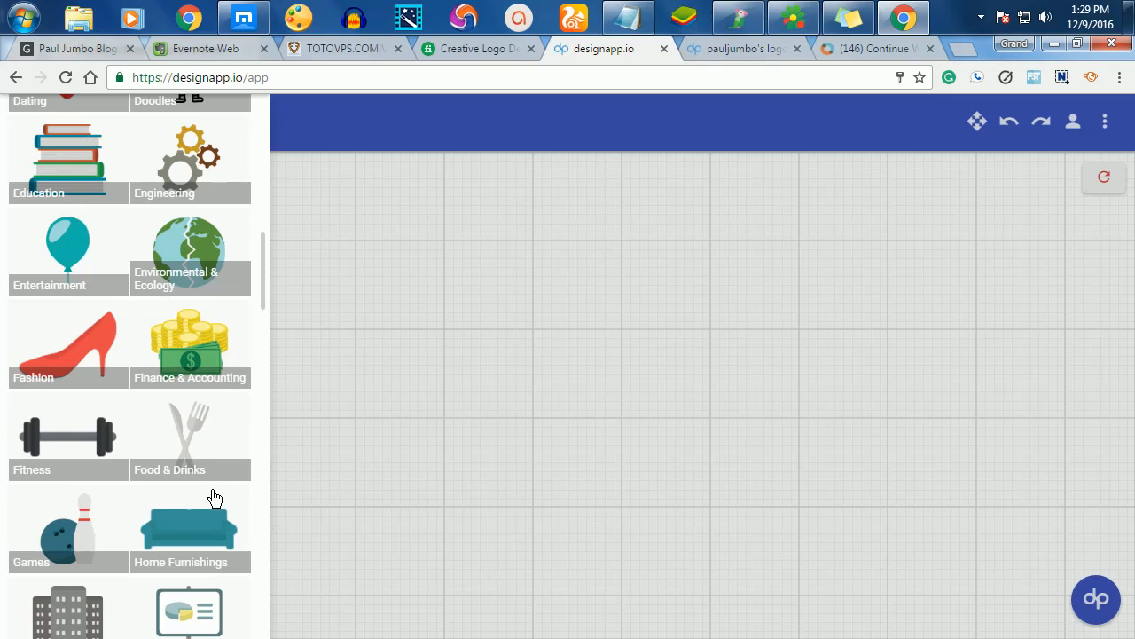
scroll(201, 451, up, 7)
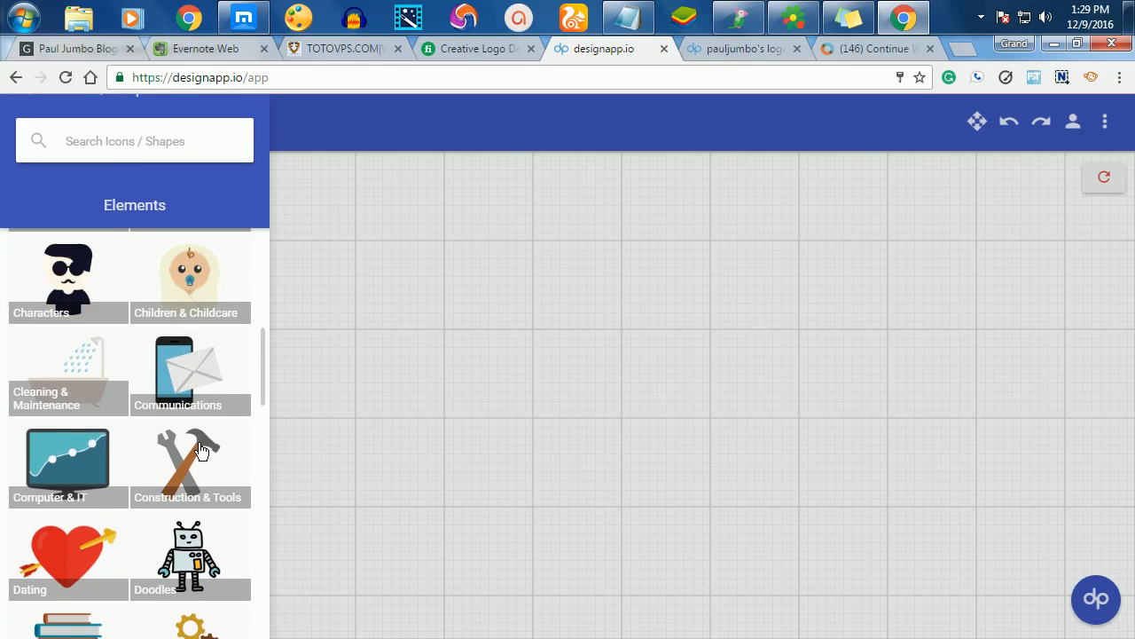
scroll(201, 451, up, 6)
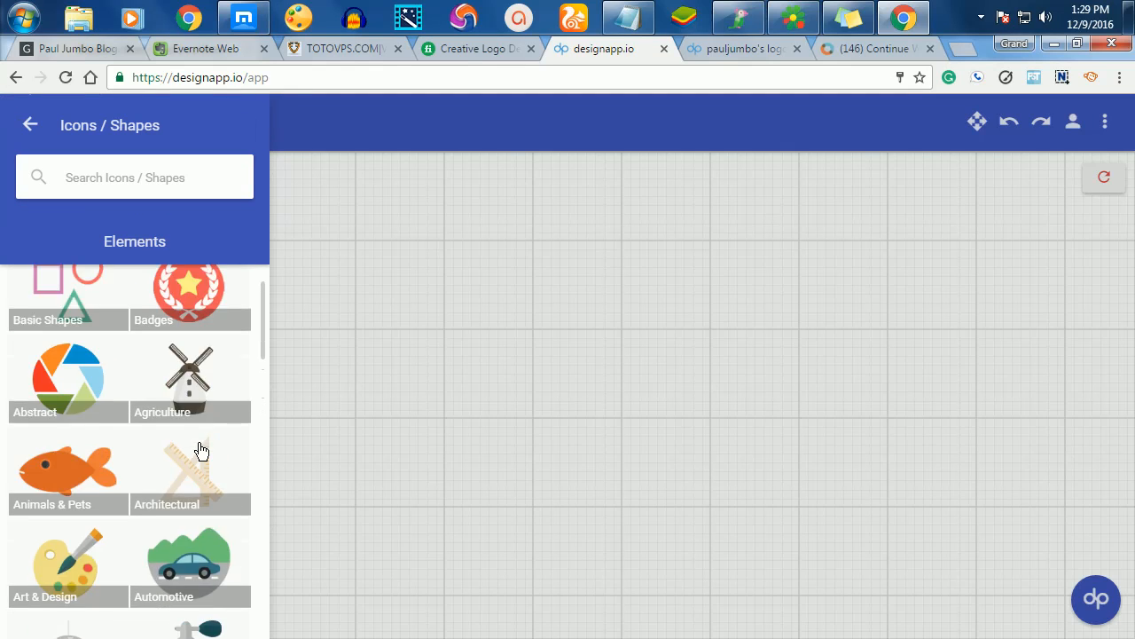
scroll(201, 450, up, 1)
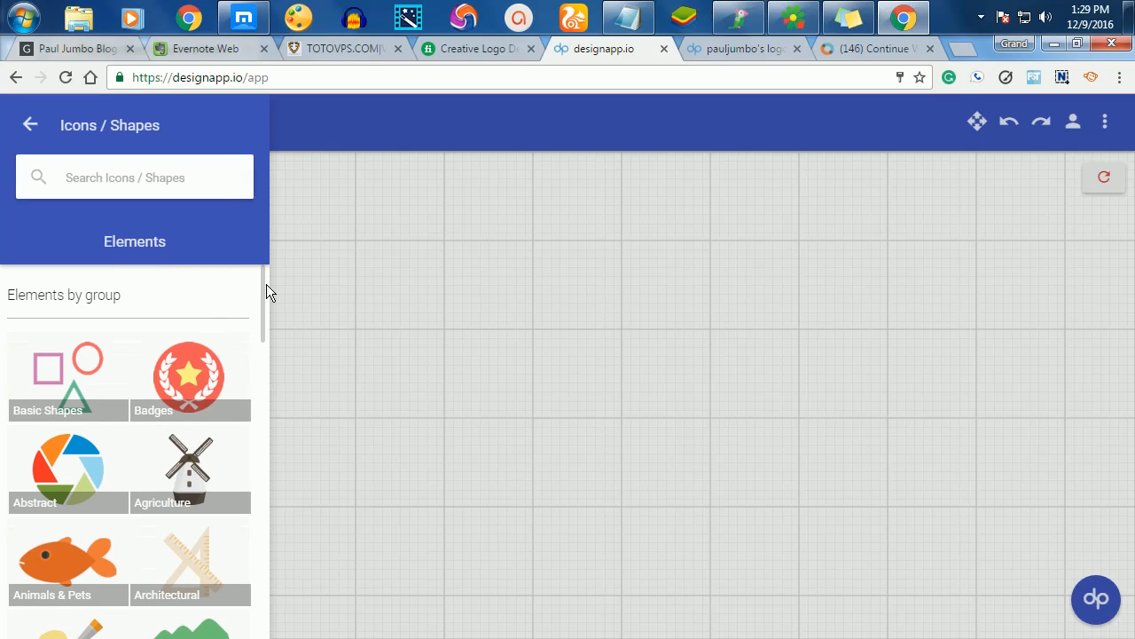
Open the Badges category listing ribbon, round, tag and pink badge shapes.
click(186, 385)
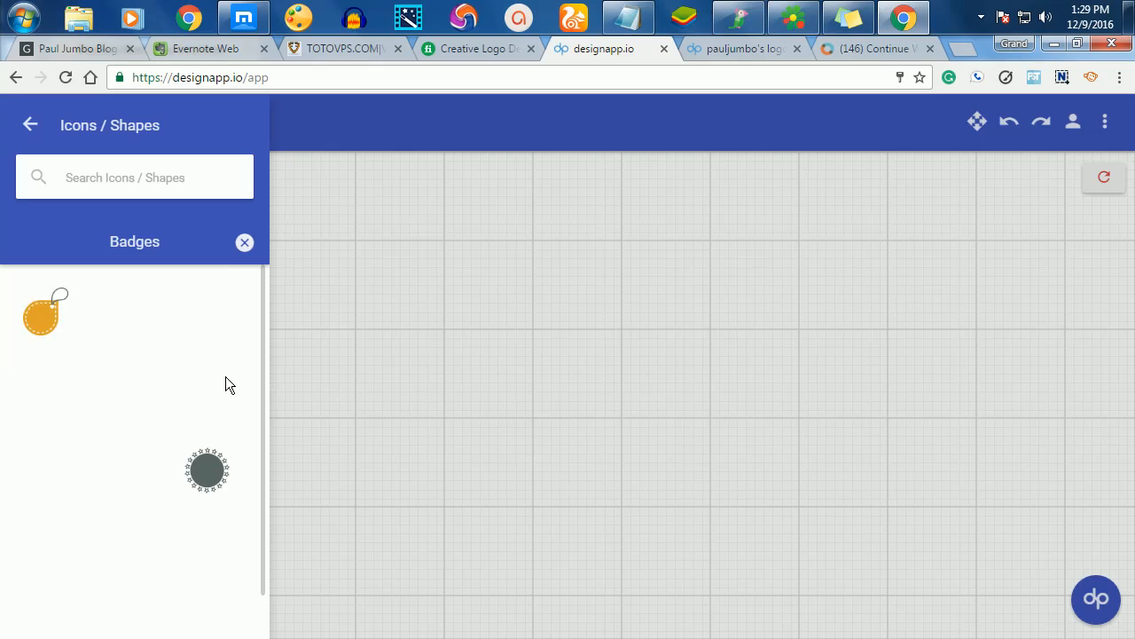
scroll(226, 376, down, 5)
scroll(226, 376, up, 3)
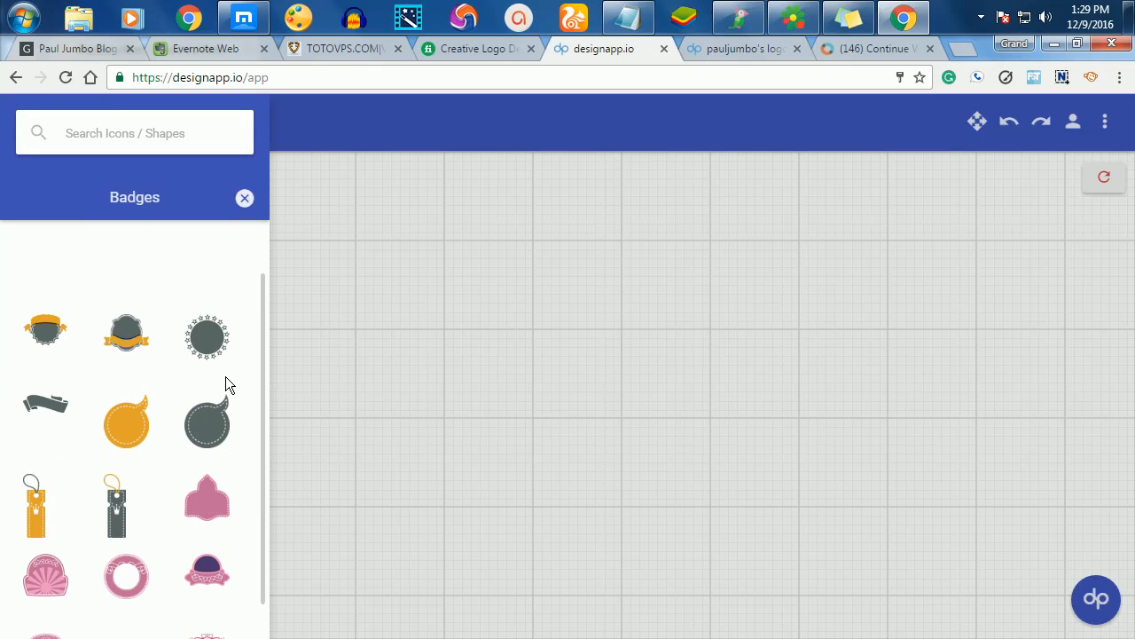
scroll(221, 360, up, 2)
scroll(219, 352, down, 3)
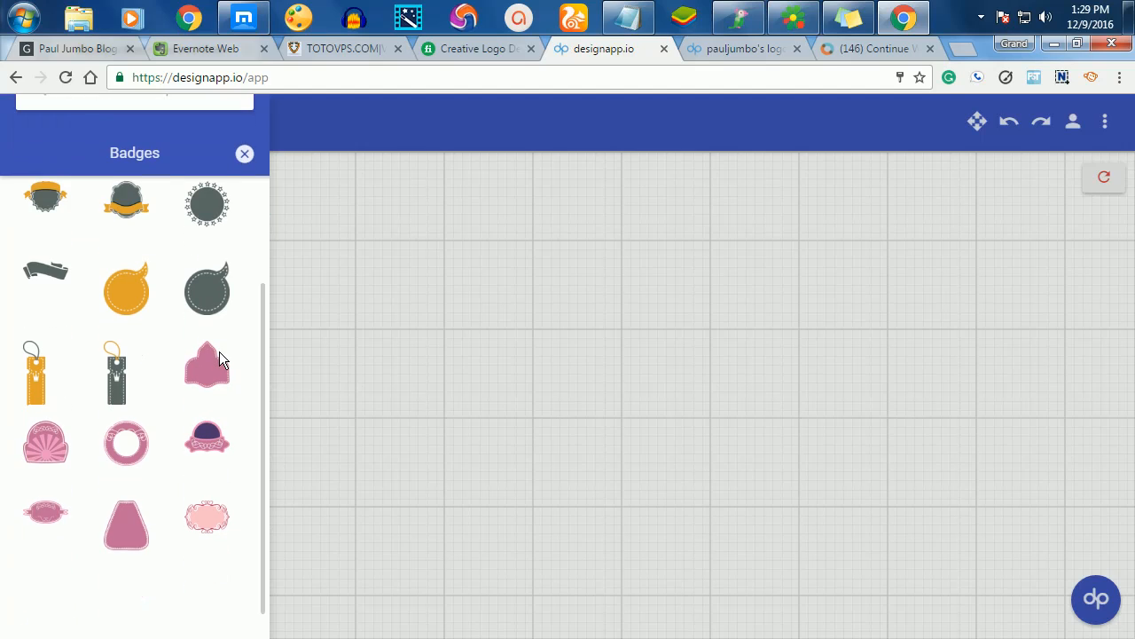
Add the grey ribbon badge to the canvas and delete its duplicate copy.
click(129, 209)
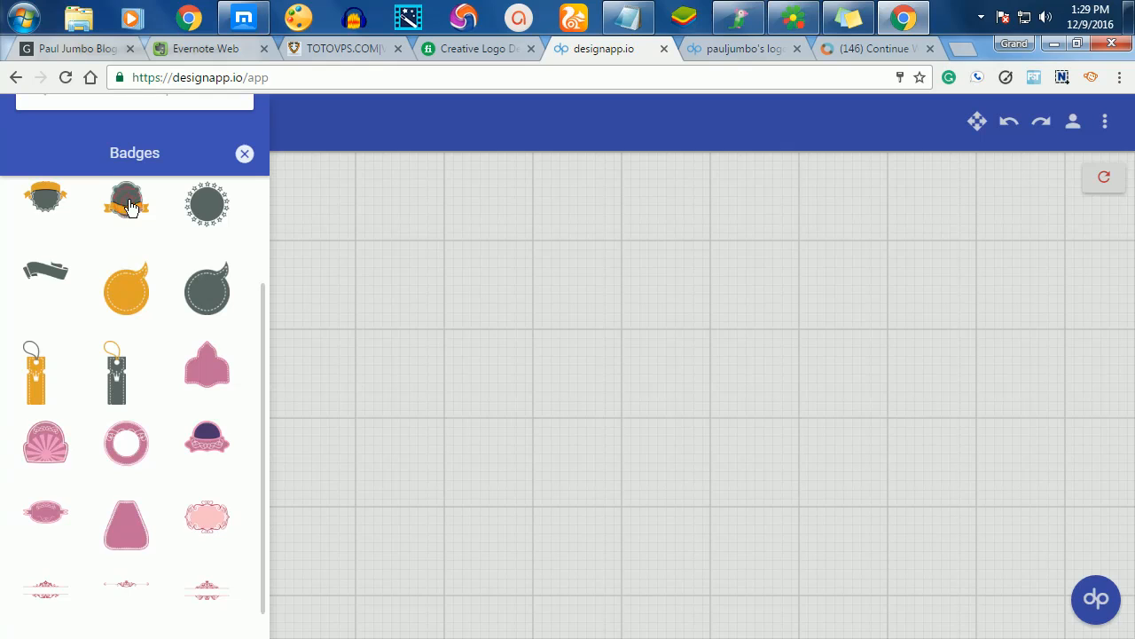
click(713, 316)
click(408, 373)
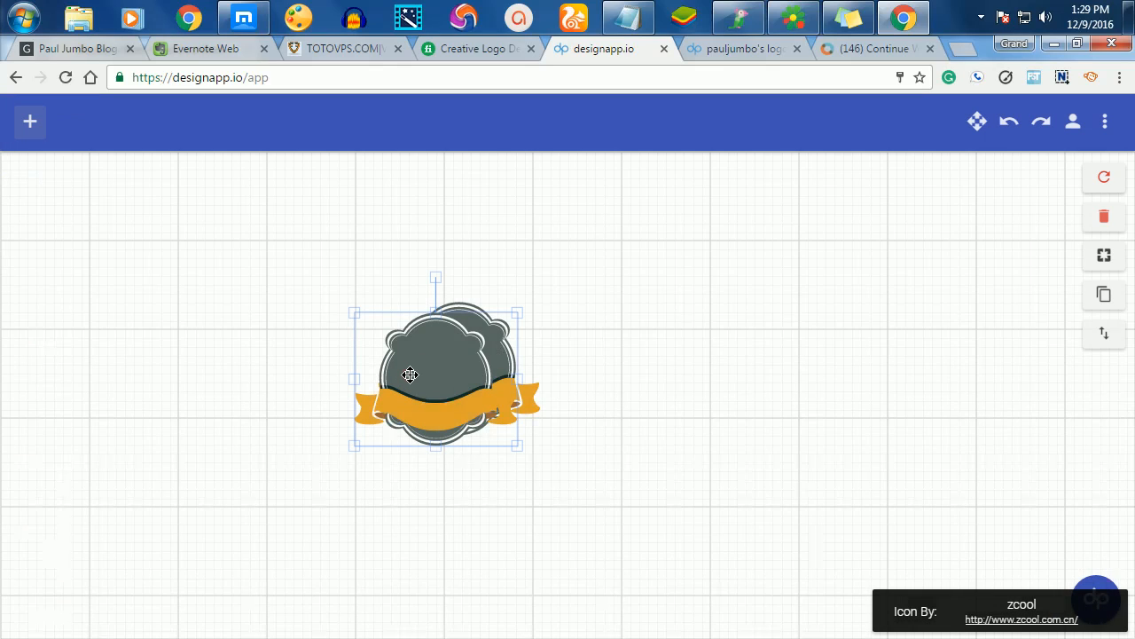
click(1106, 220)
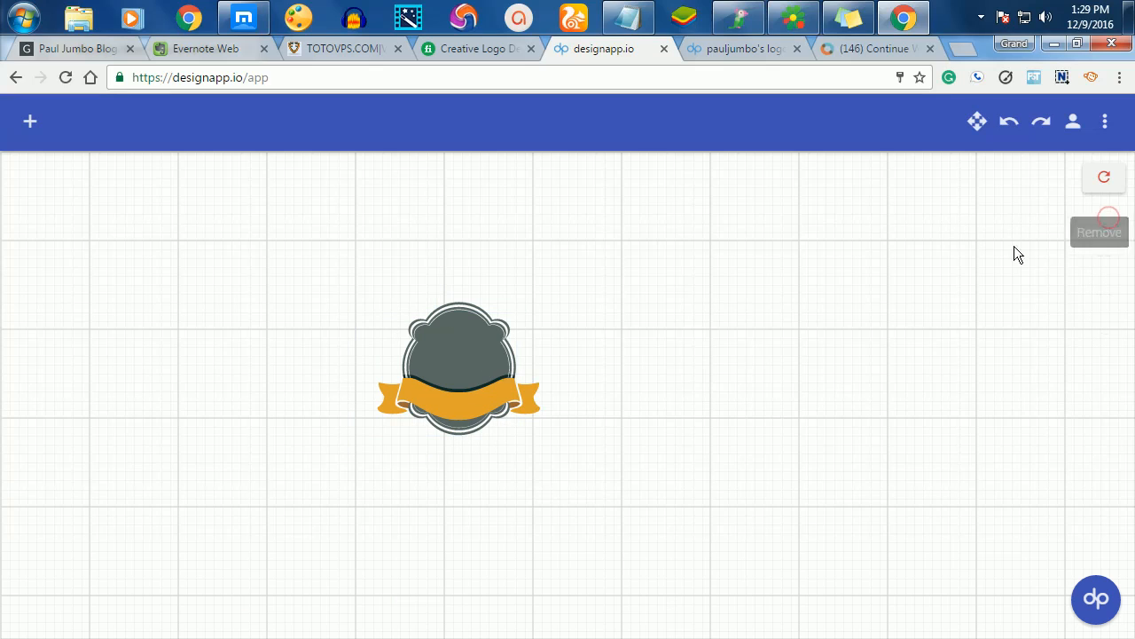
Enlarge the badge and move it toward the centre of the canvas.
click(556, 340)
drag(639, 297, 770, 193)
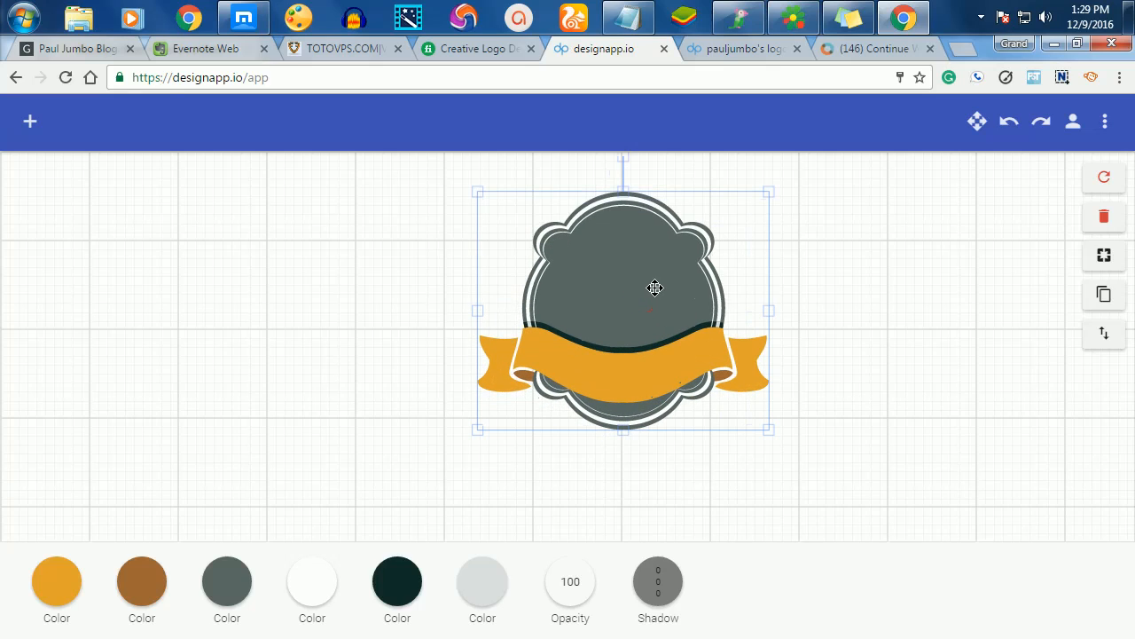
drag(616, 329, 604, 357)
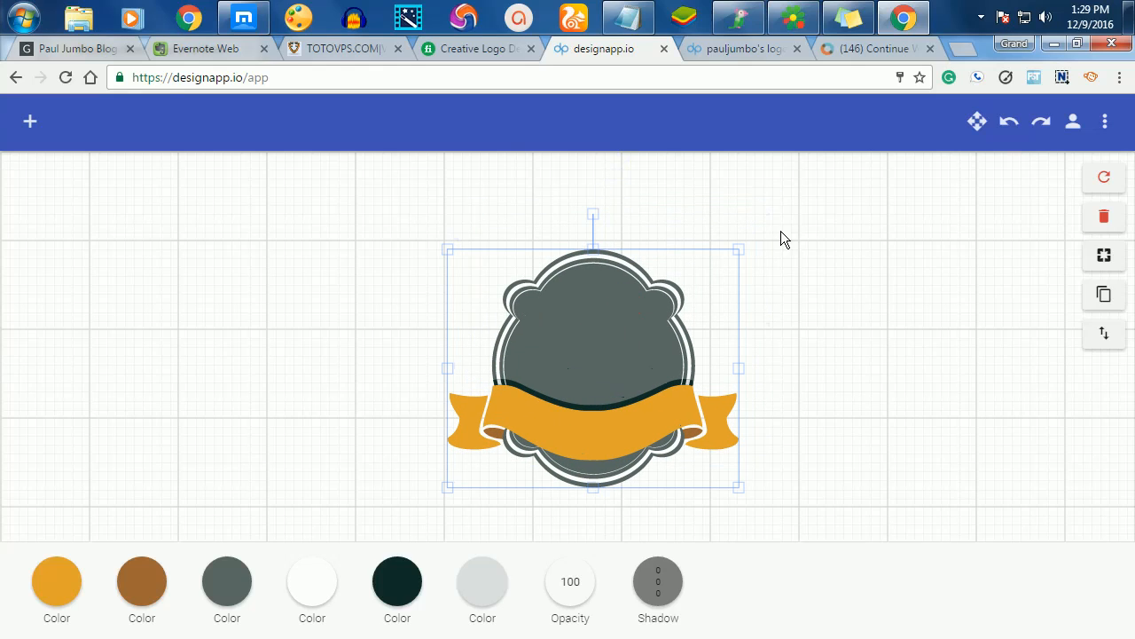
drag(738, 248, 768, 227)
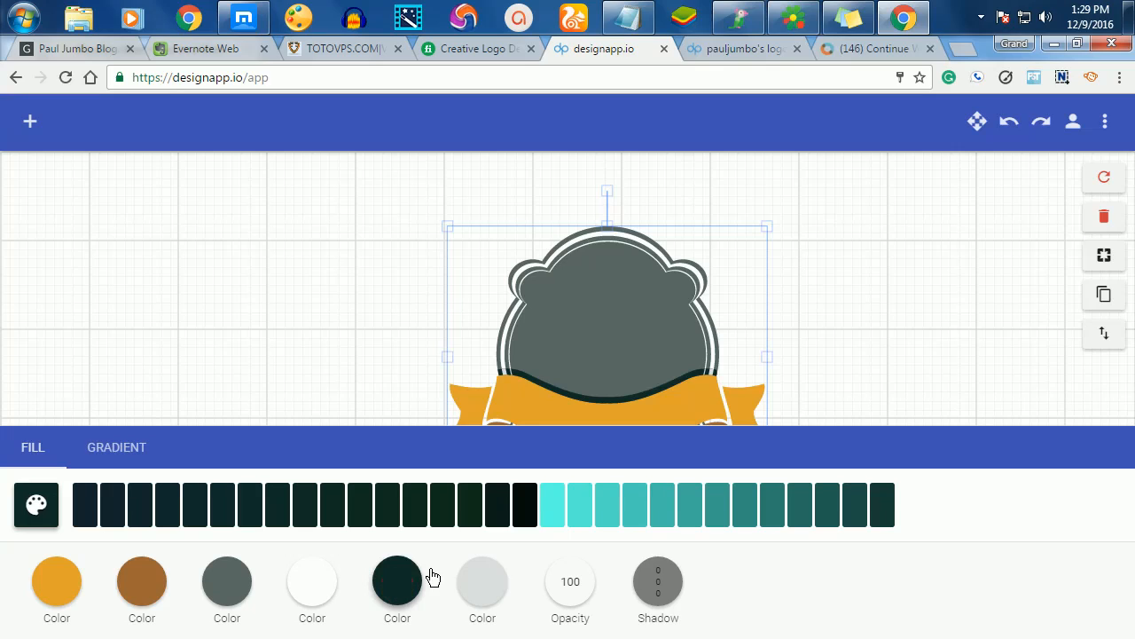
Recolour the badge with a teal line above the orange ribbon and a black body.
click(616, 508)
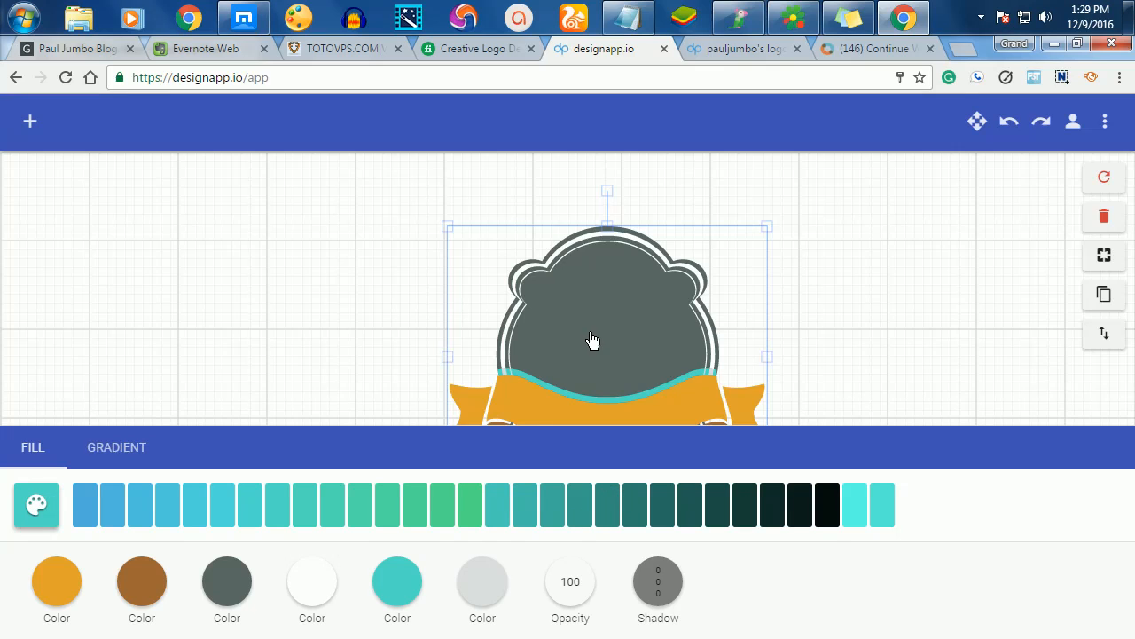
click(233, 600)
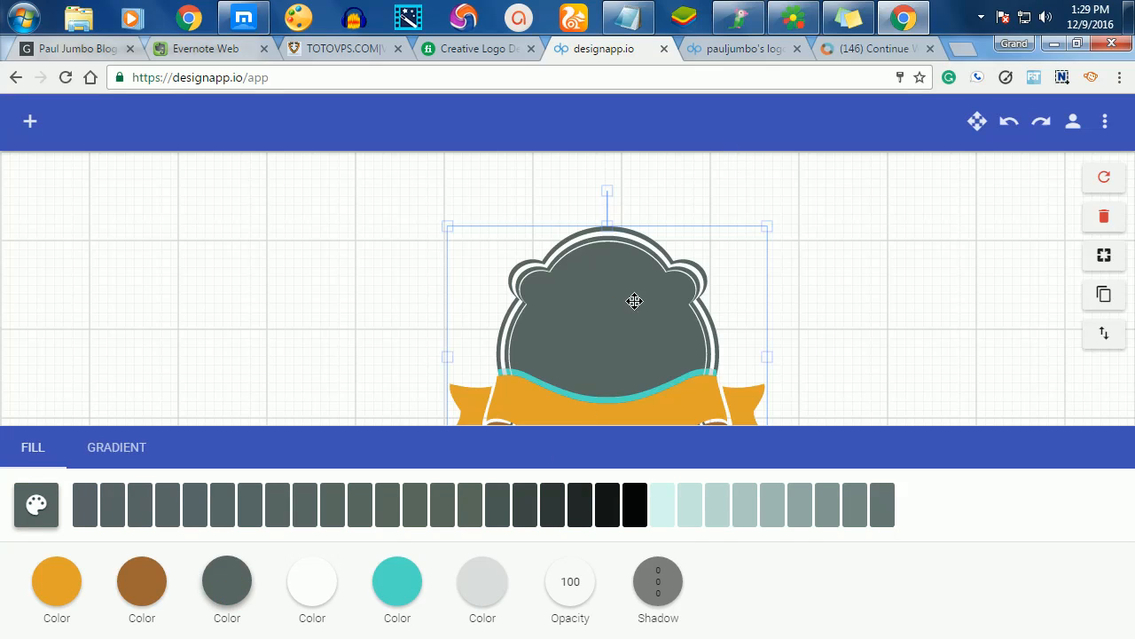
click(698, 515)
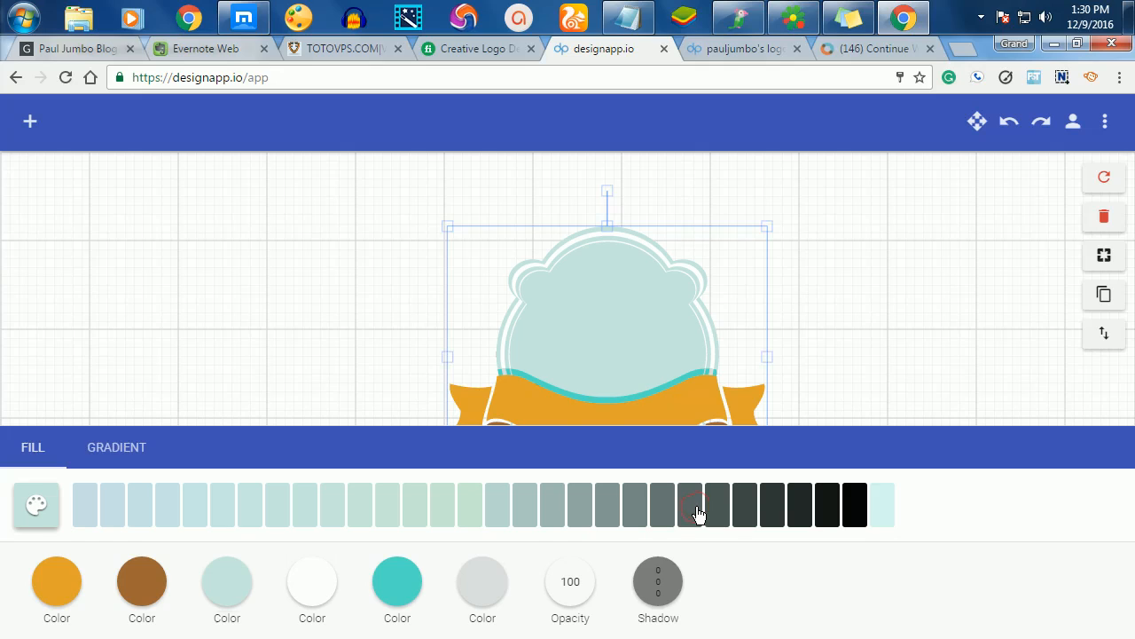
click(856, 499)
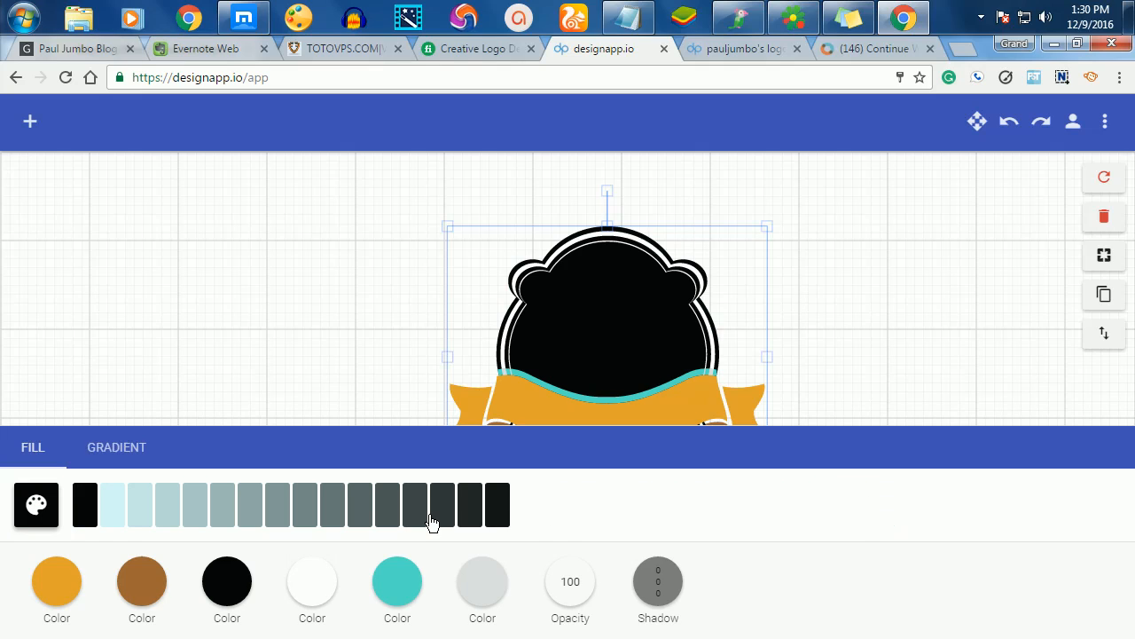
click(724, 259)
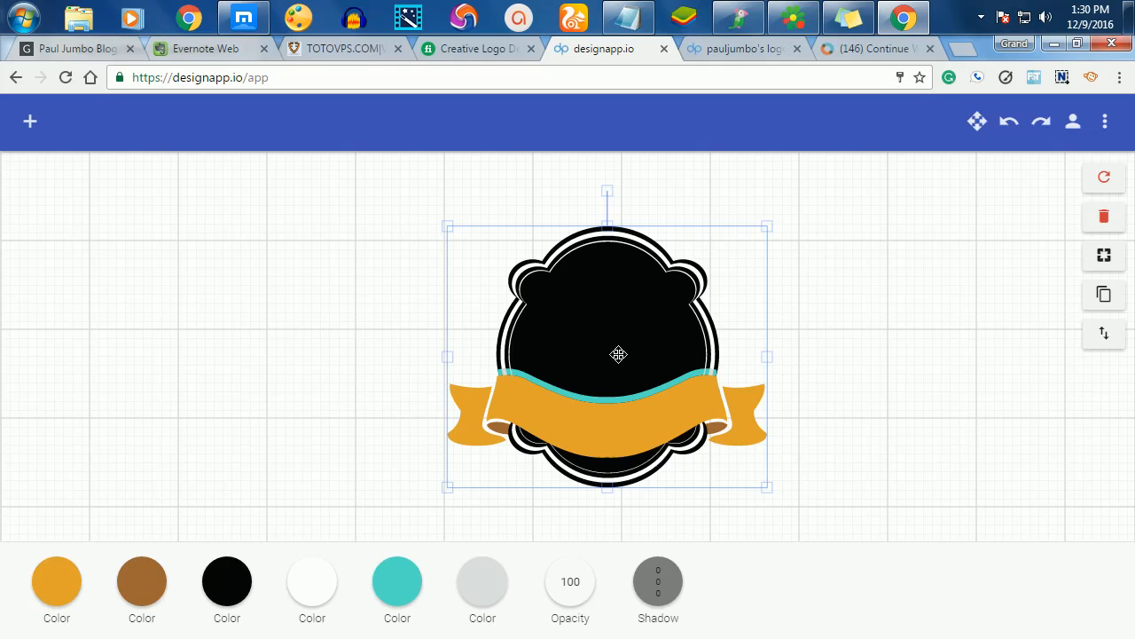
click(589, 306)
click(32, 121)
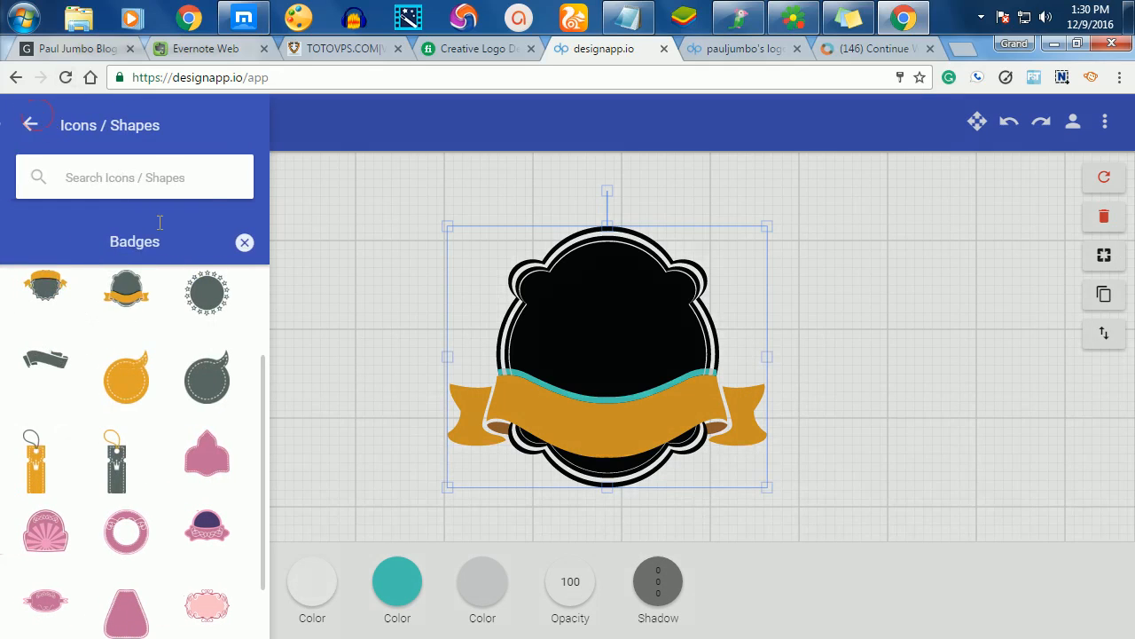
Return from Badges to the Icons / Shapes element groups and scroll through the list.
click(32, 125)
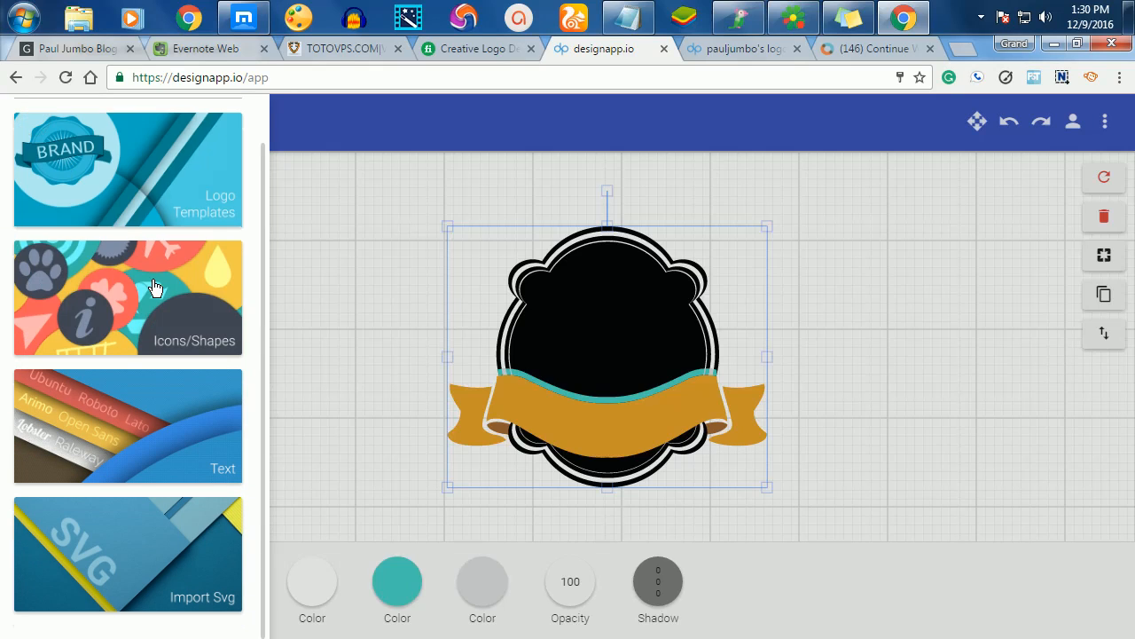
click(158, 324)
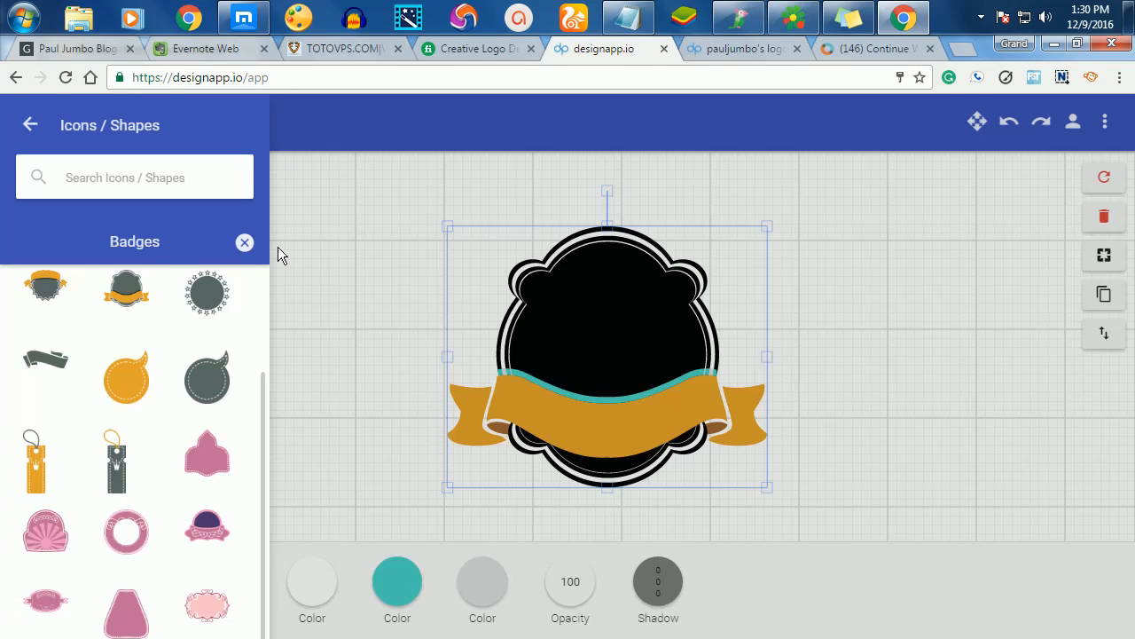
click(244, 244)
scroll(233, 312, down, 5)
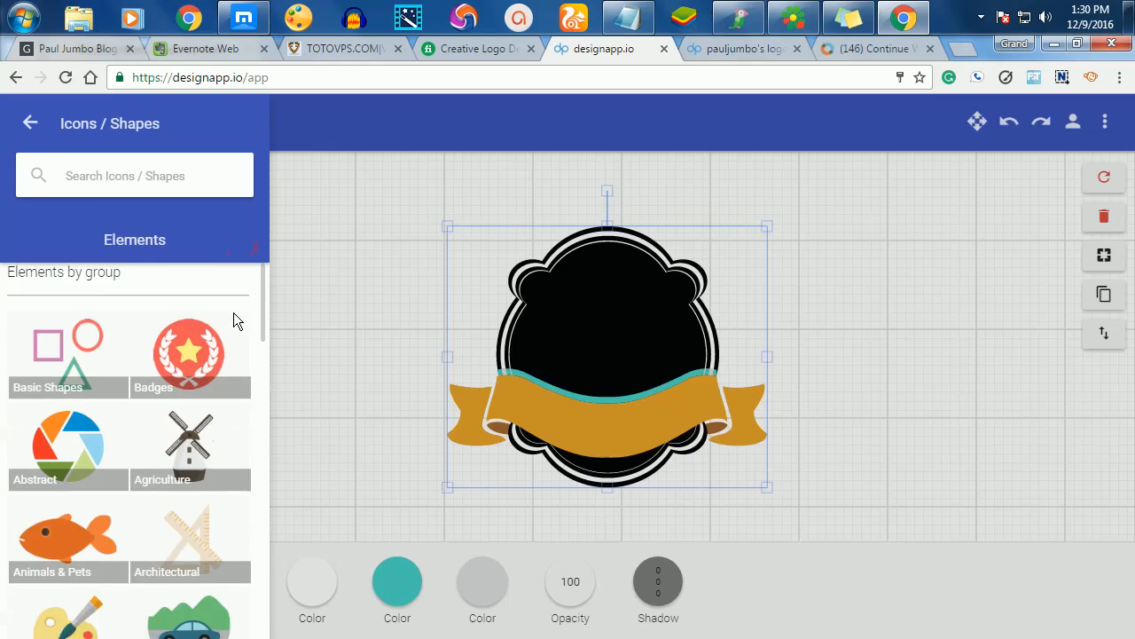
scroll(234, 312, down, 4)
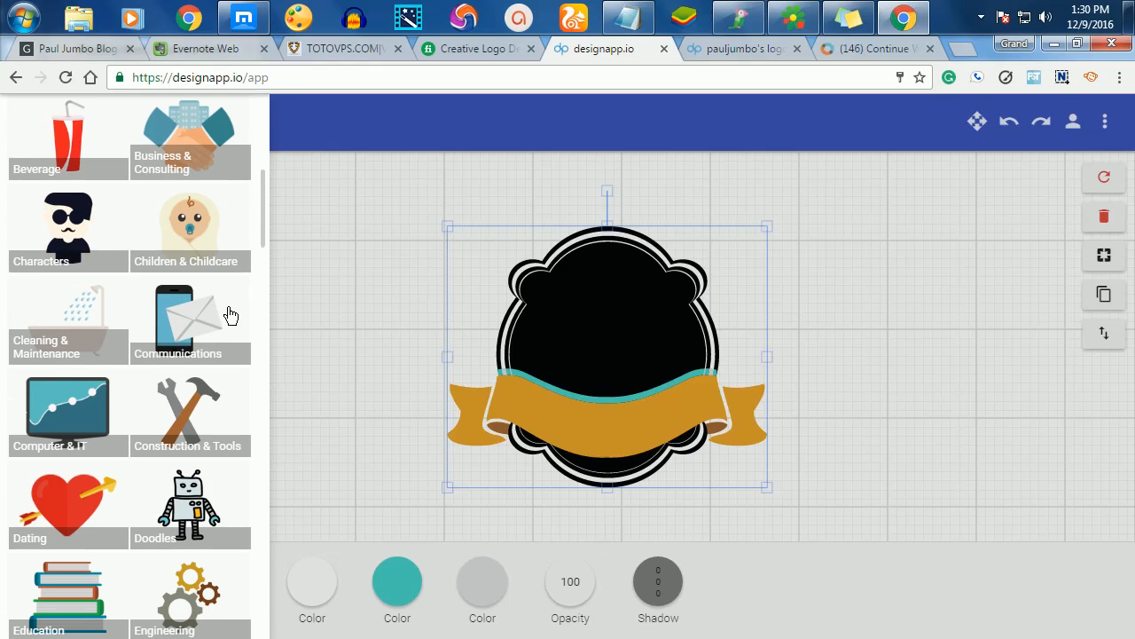
scroll(230, 315, up, 5)
scroll(230, 315, down, 2)
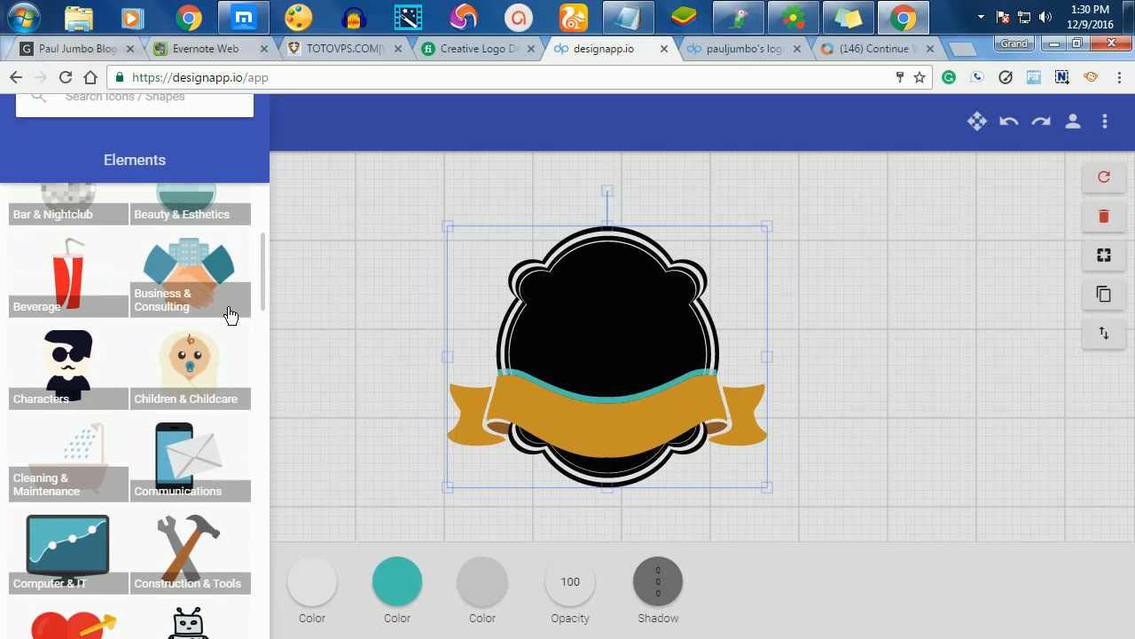
scroll(230, 315, down, 7)
scroll(229, 315, down, 4)
scroll(229, 315, down, 3)
scroll(229, 315, down, 3)
scroll(230, 315, down, 4)
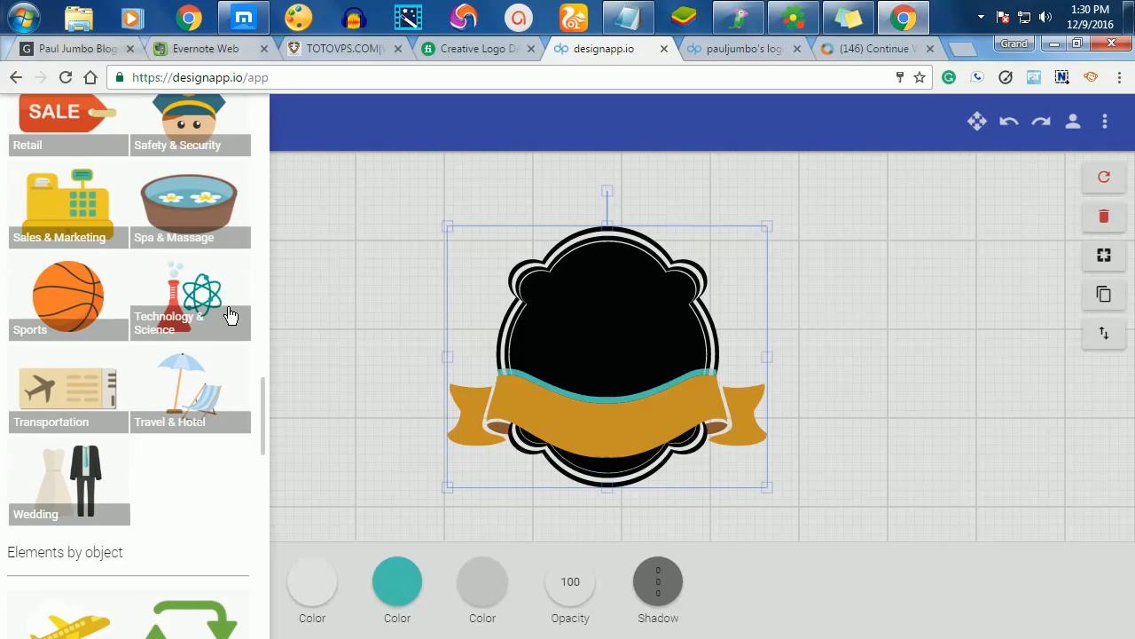
scroll(230, 315, down, 2)
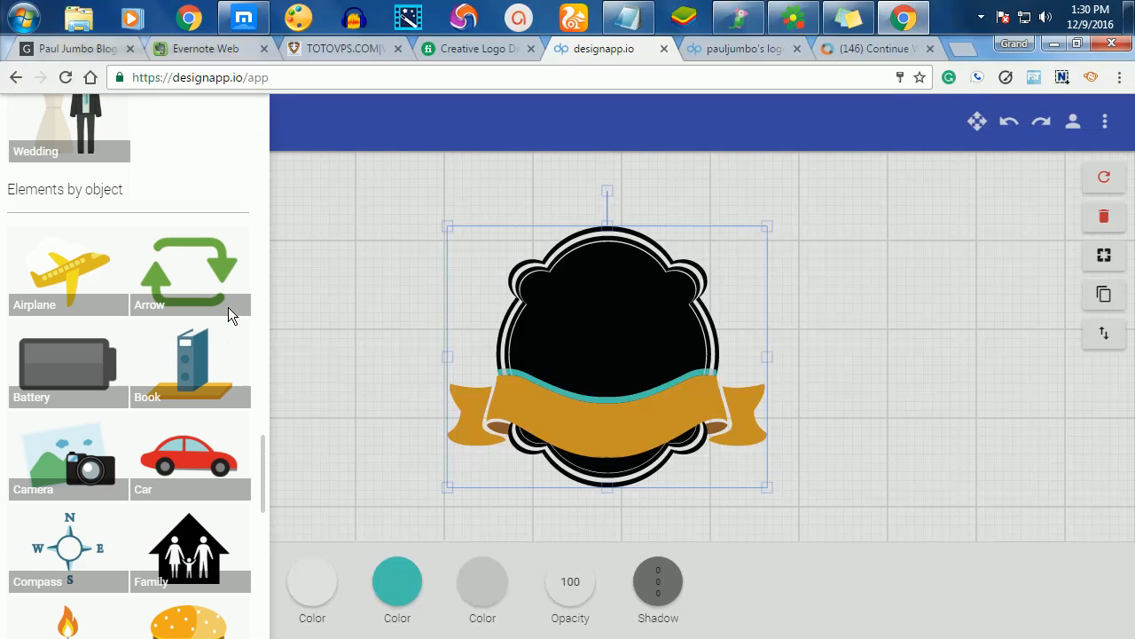
scroll(230, 315, down, 2)
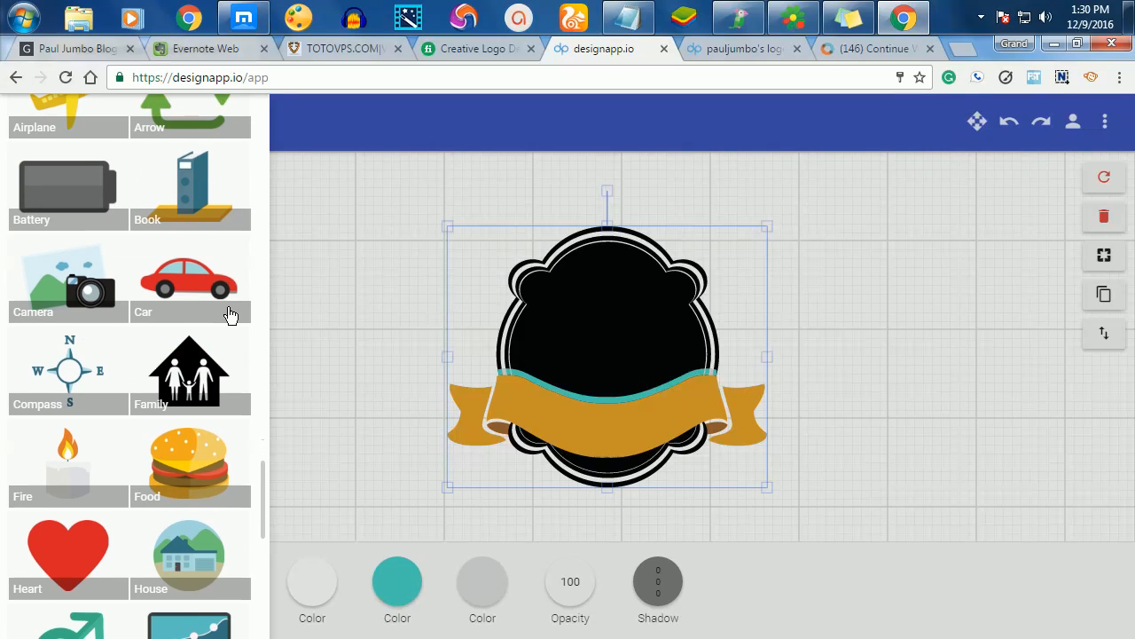
scroll(230, 315, down, 3)
scroll(230, 314, down, 2)
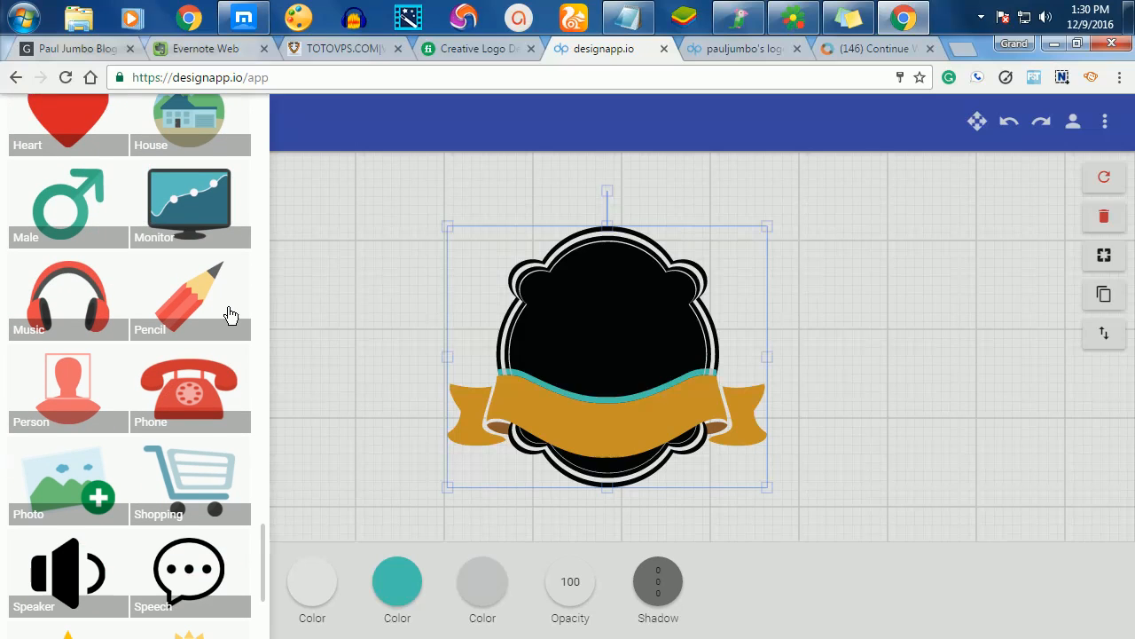
scroll(230, 315, down, 1)
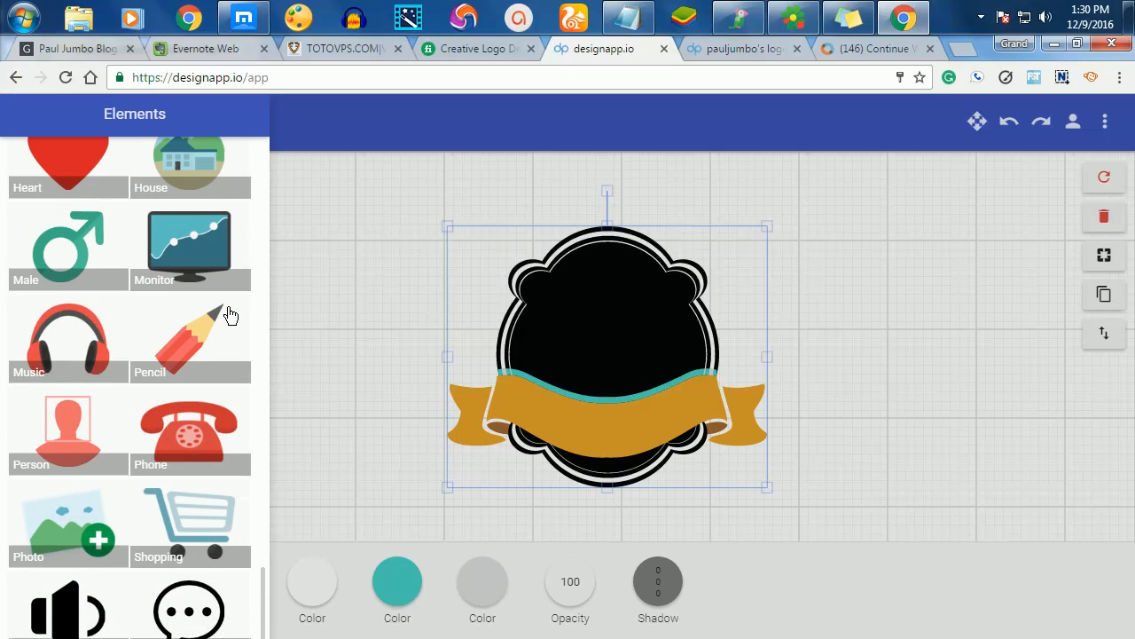
scroll(229, 315, down, 3)
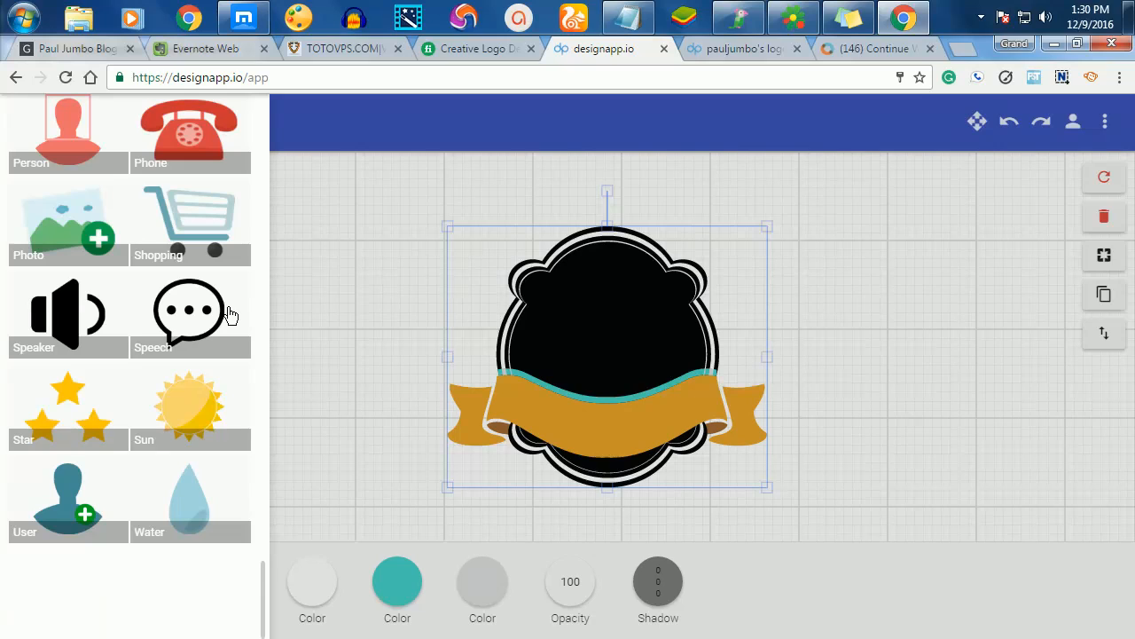
scroll(230, 315, up, 2)
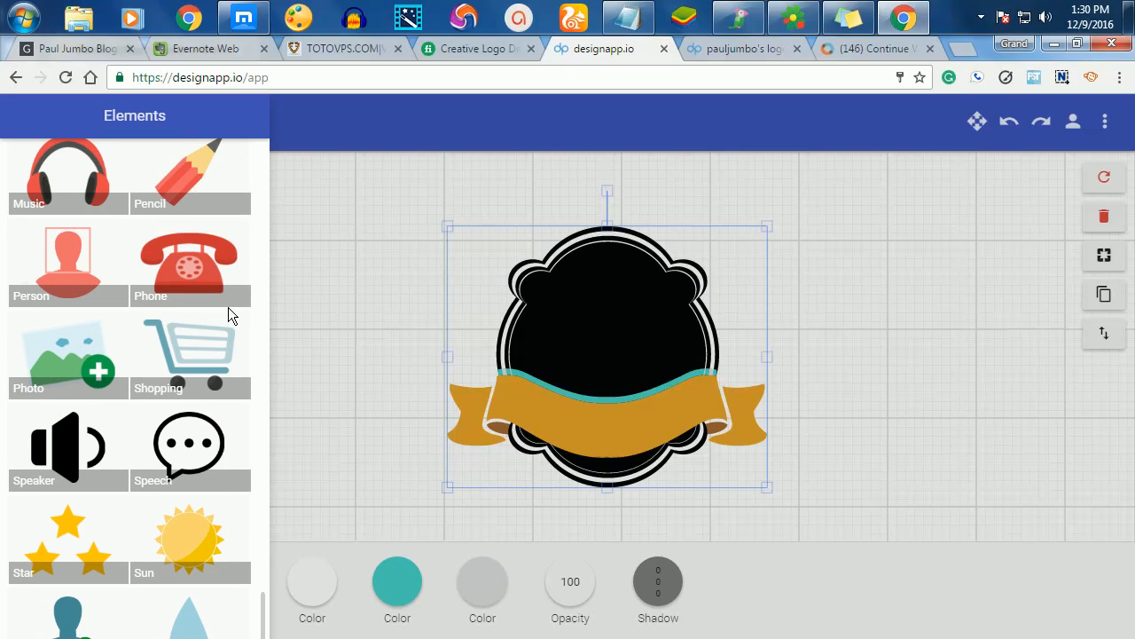
Look at the Speech icons, then open the Agriculture icon category.
click(177, 439)
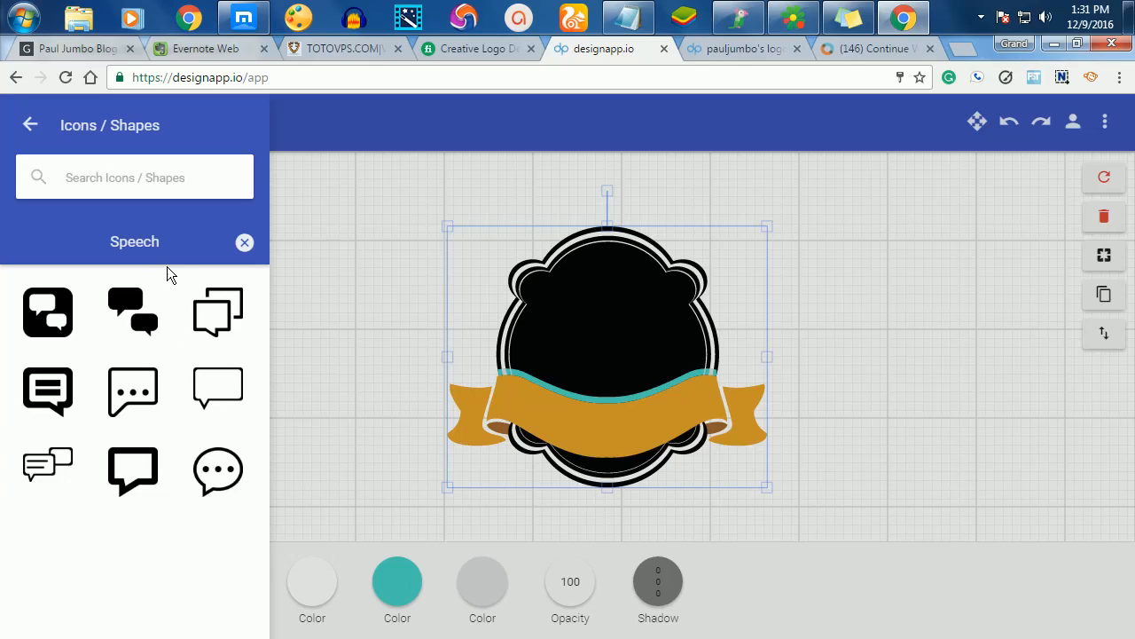
click(243, 242)
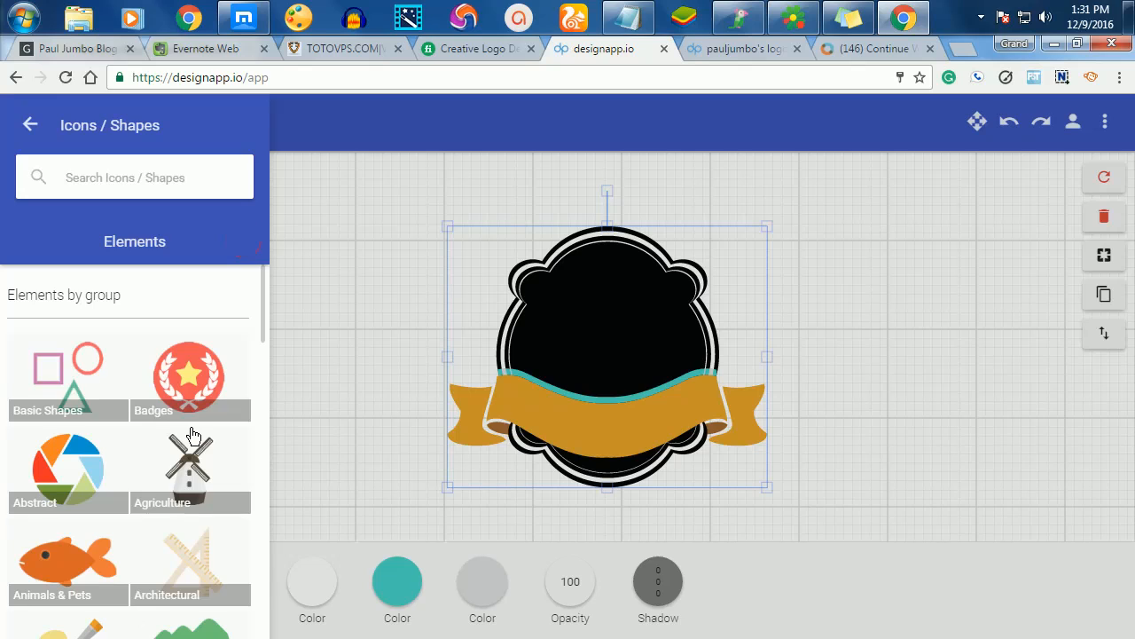
scroll(191, 369, down, 5)
scroll(194, 435, up, 3)
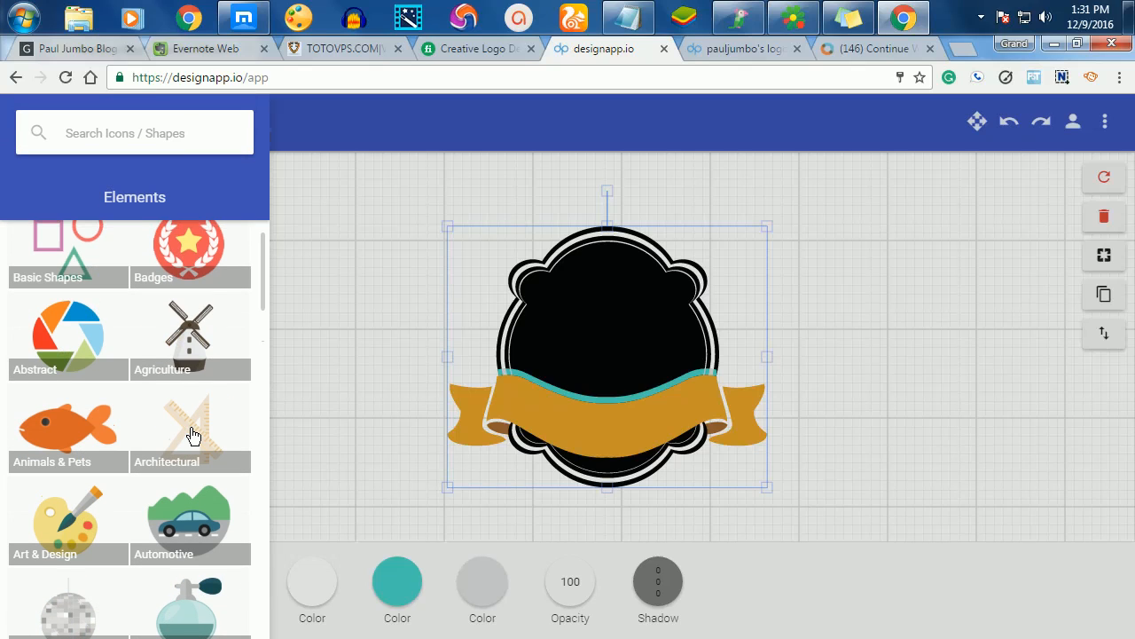
click(184, 345)
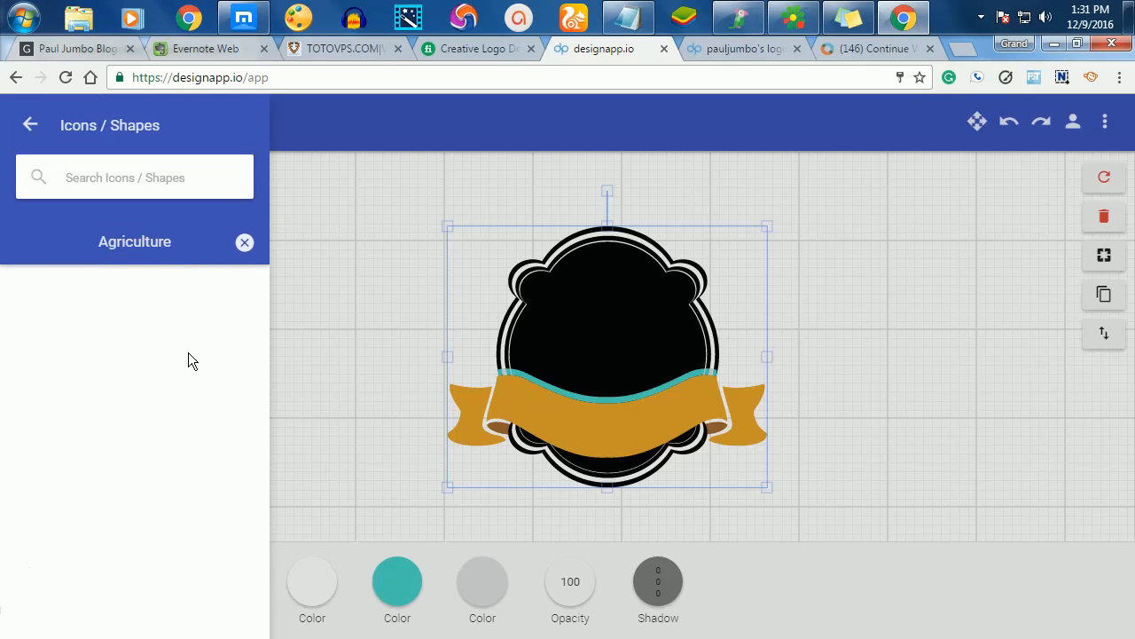
Add the green tree icon from Agriculture and delete its duplicate copy.
scroll(189, 426, down, 5)
scroll(189, 426, up, 6)
scroll(189, 426, down, 1)
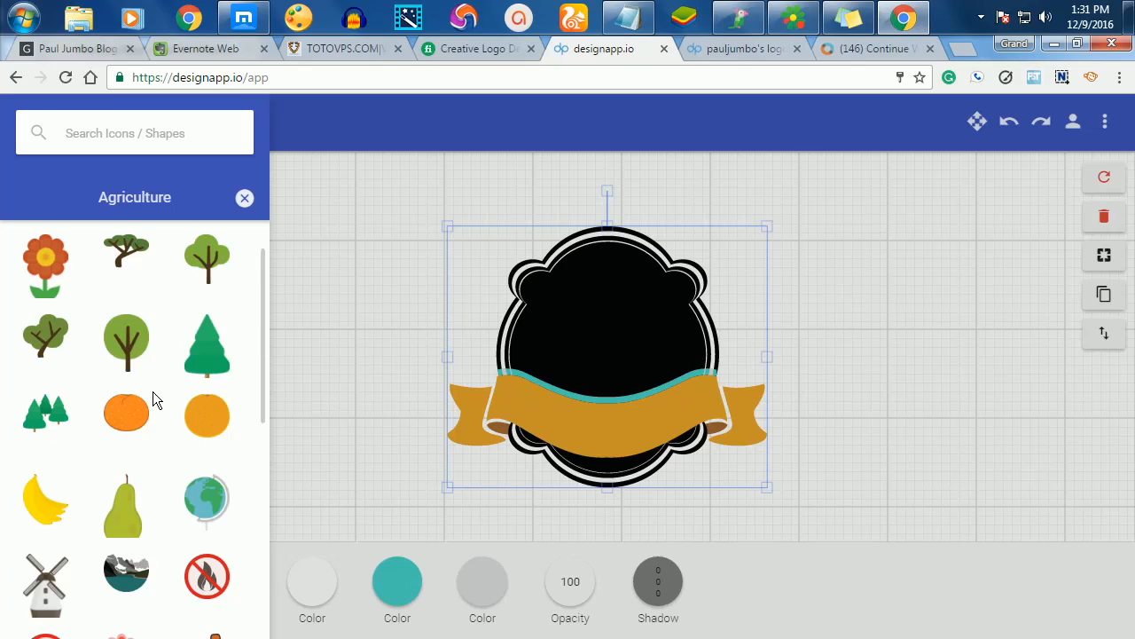
click(125, 346)
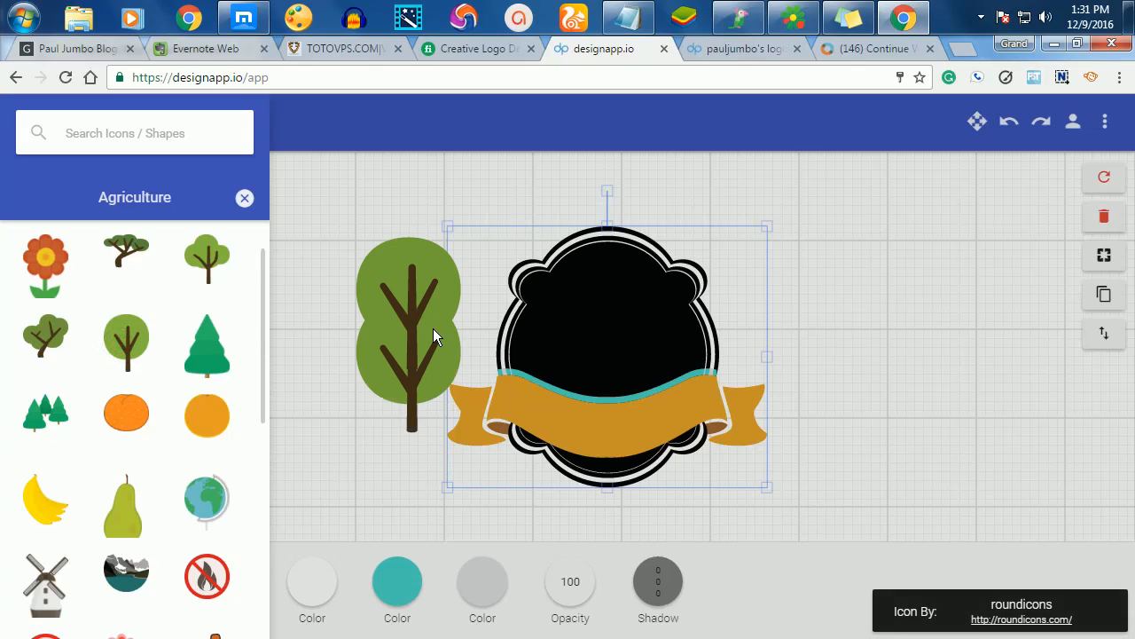
click(406, 293)
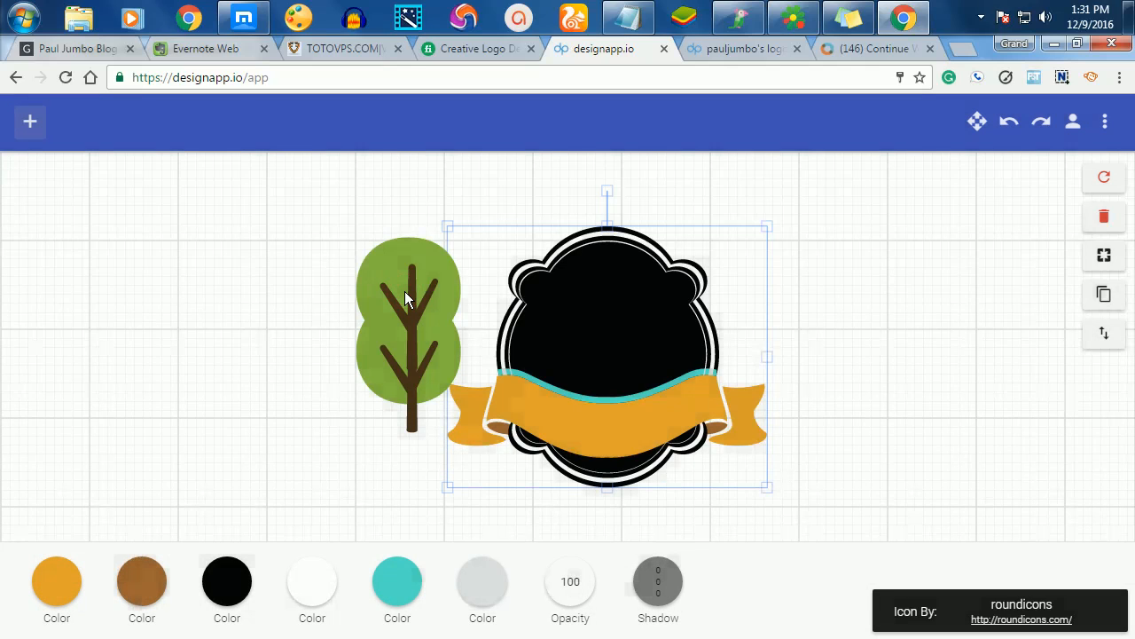
click(431, 291)
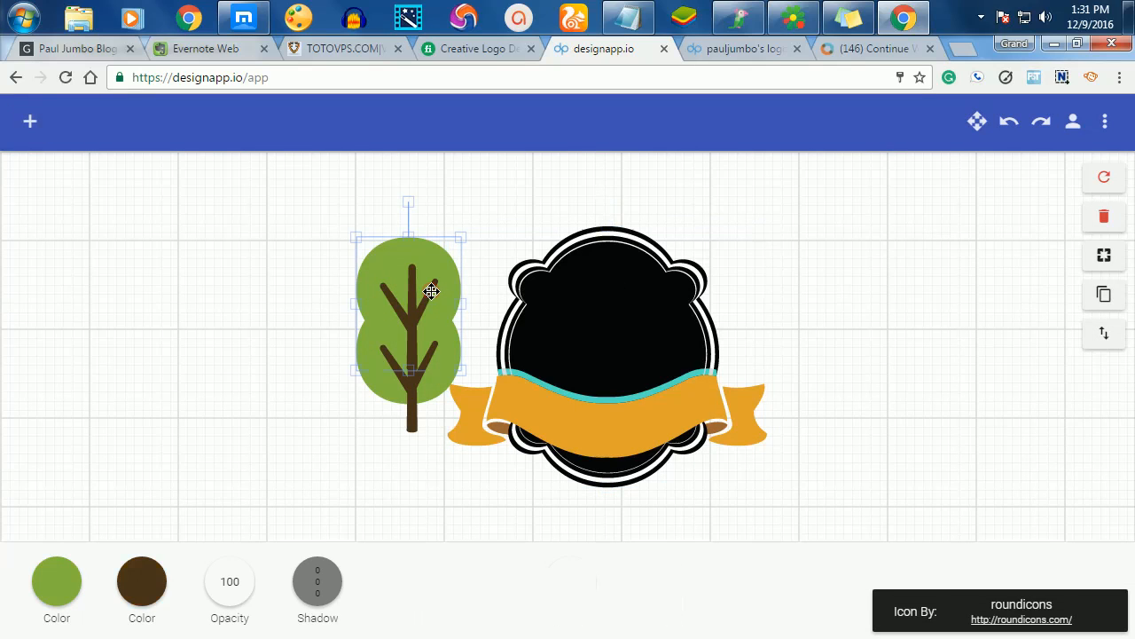
click(1105, 215)
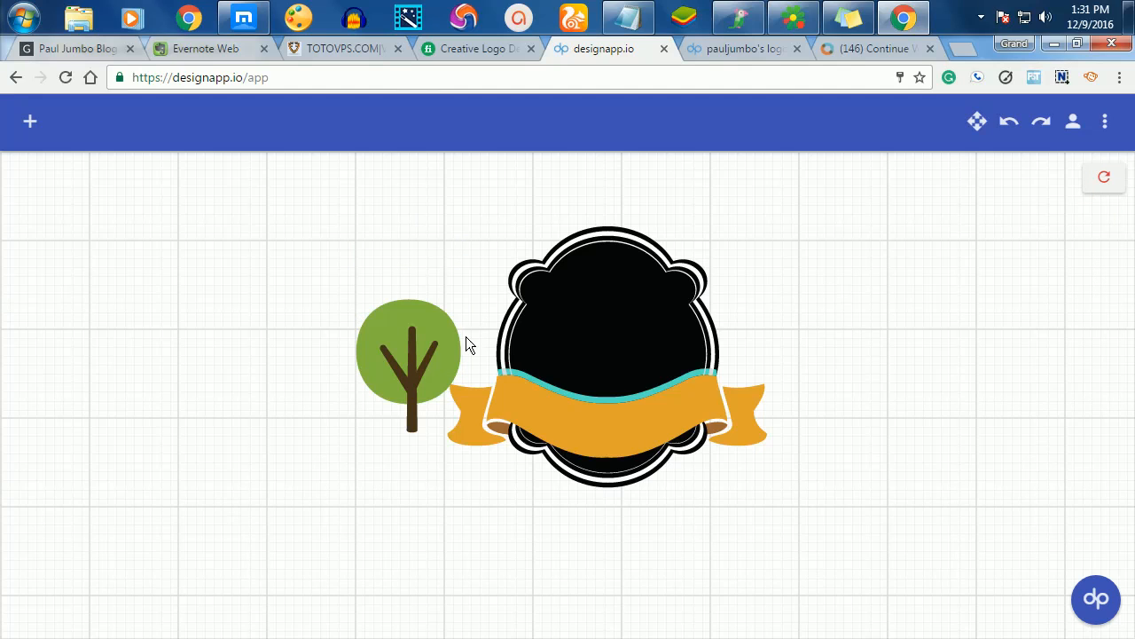
Move the tree into the black badge and shrink it to sit above the ribbon.
drag(431, 335, 625, 295)
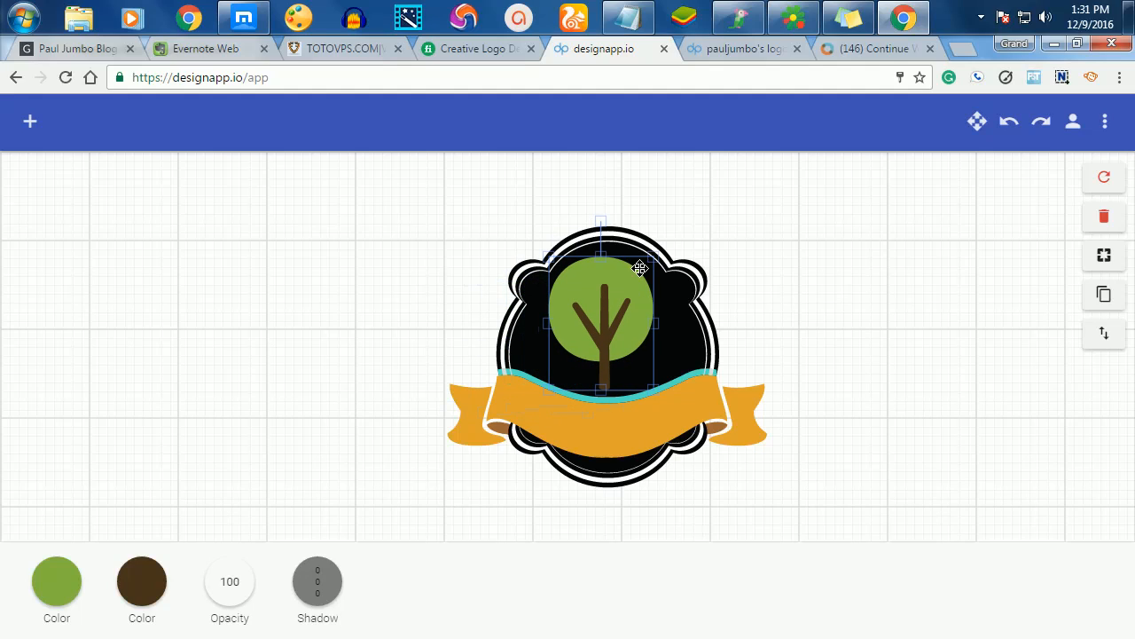
drag(654, 256, 605, 319)
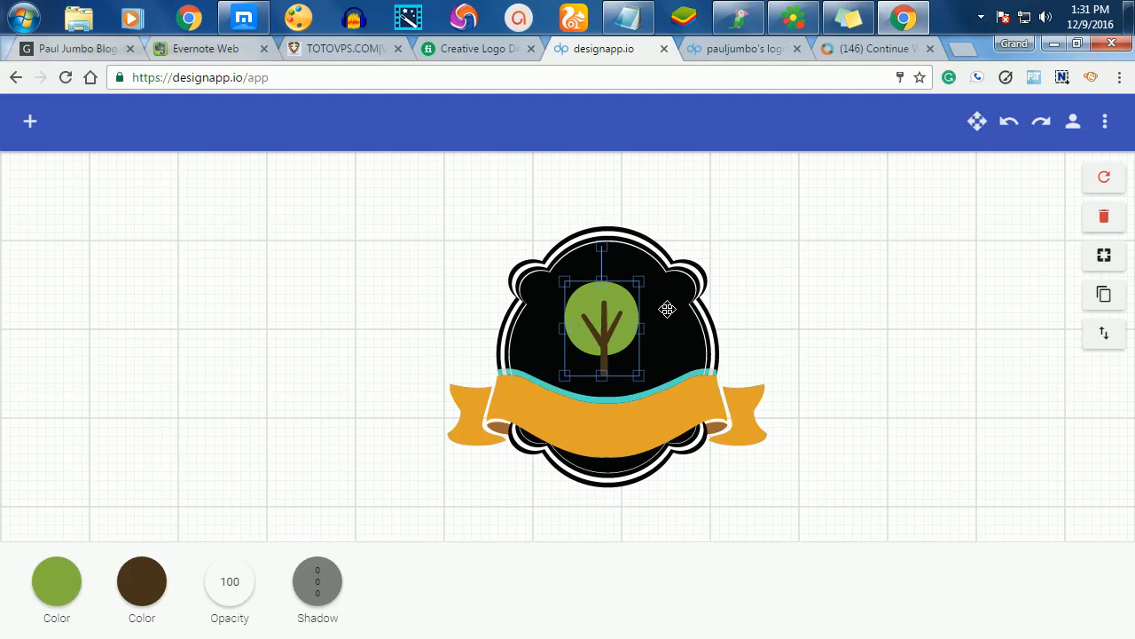
click(668, 309)
Recolour the tree trunk a near-black dark brown, after briefly trying light orange.
click(600, 328)
click(153, 582)
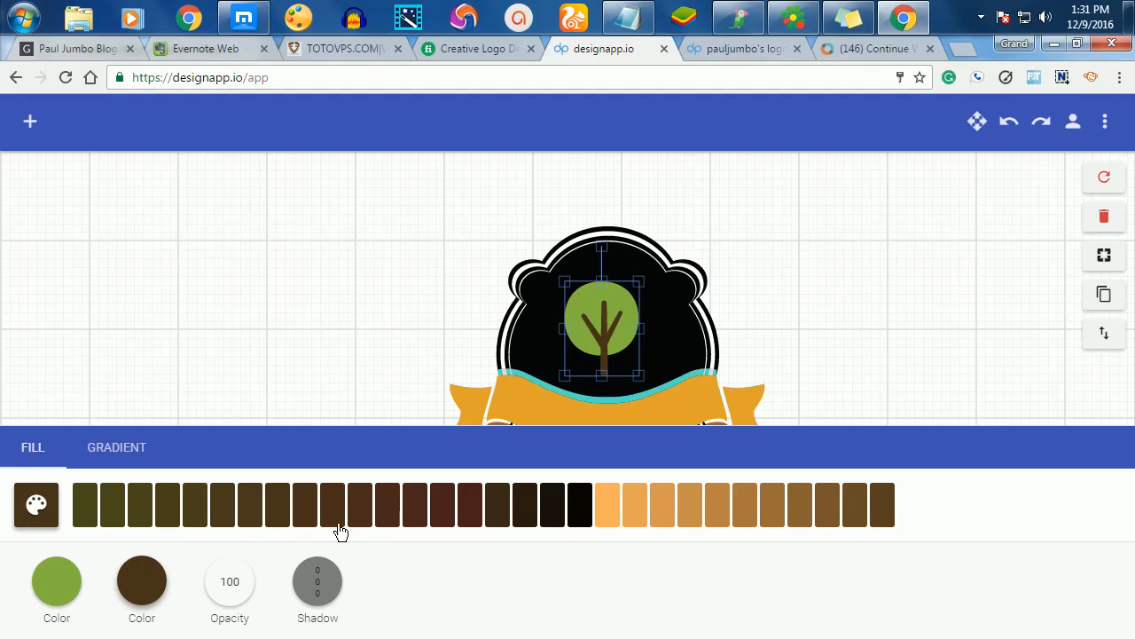
click(617, 501)
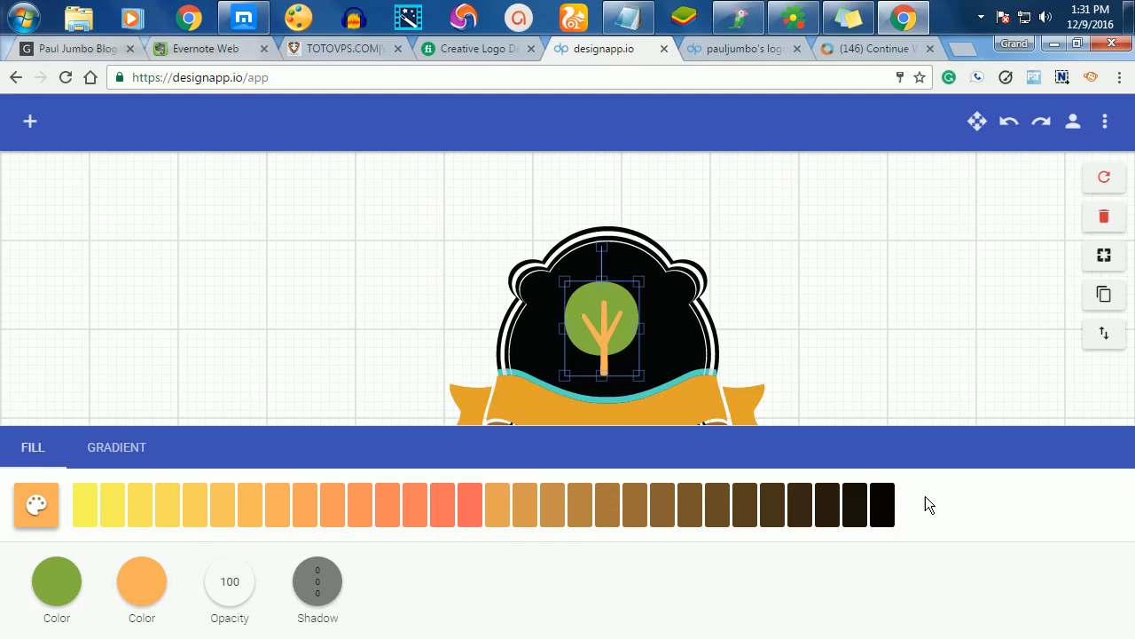
click(804, 504)
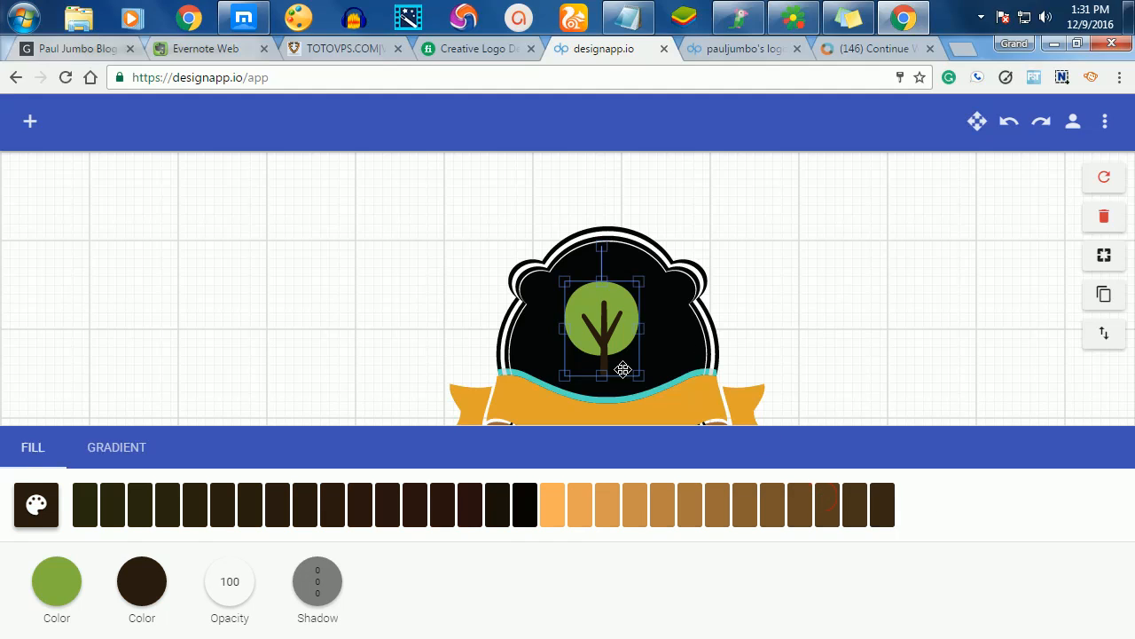
click(271, 505)
click(780, 268)
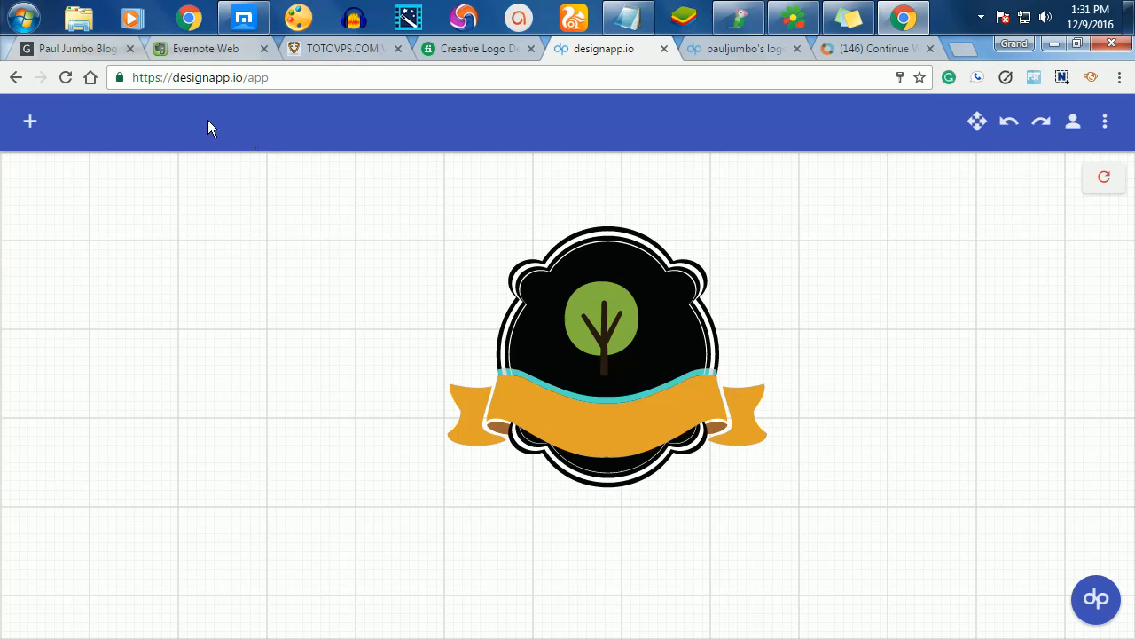
Add a Roboto text element reading 'Trust And Speed', replacing the 'Logo Text' placeholder.
click(29, 122)
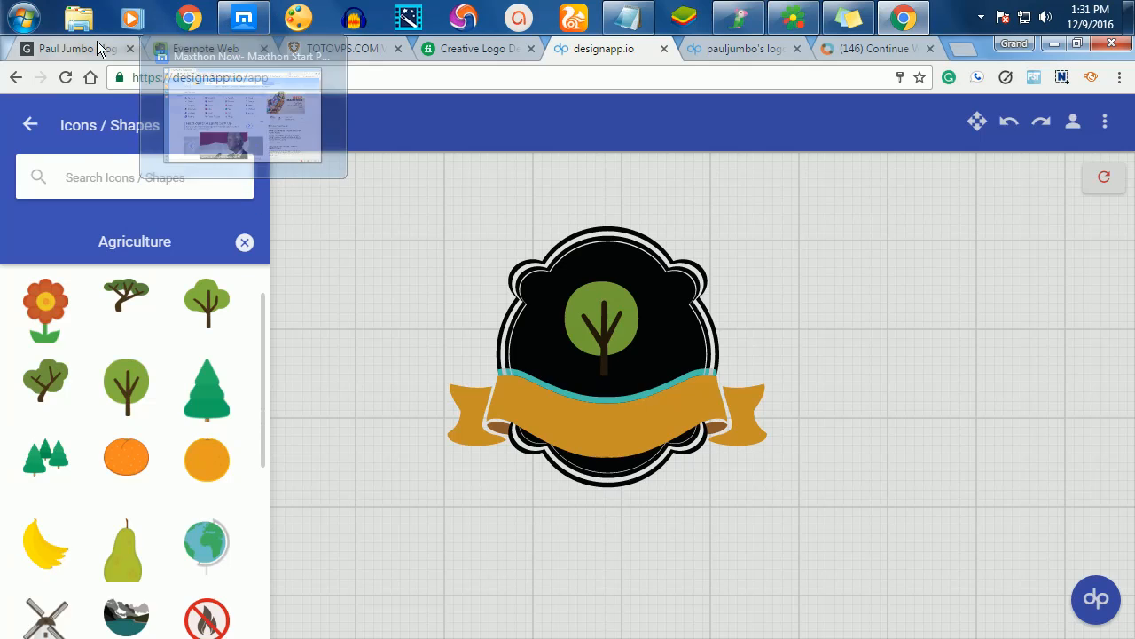
click(29, 124)
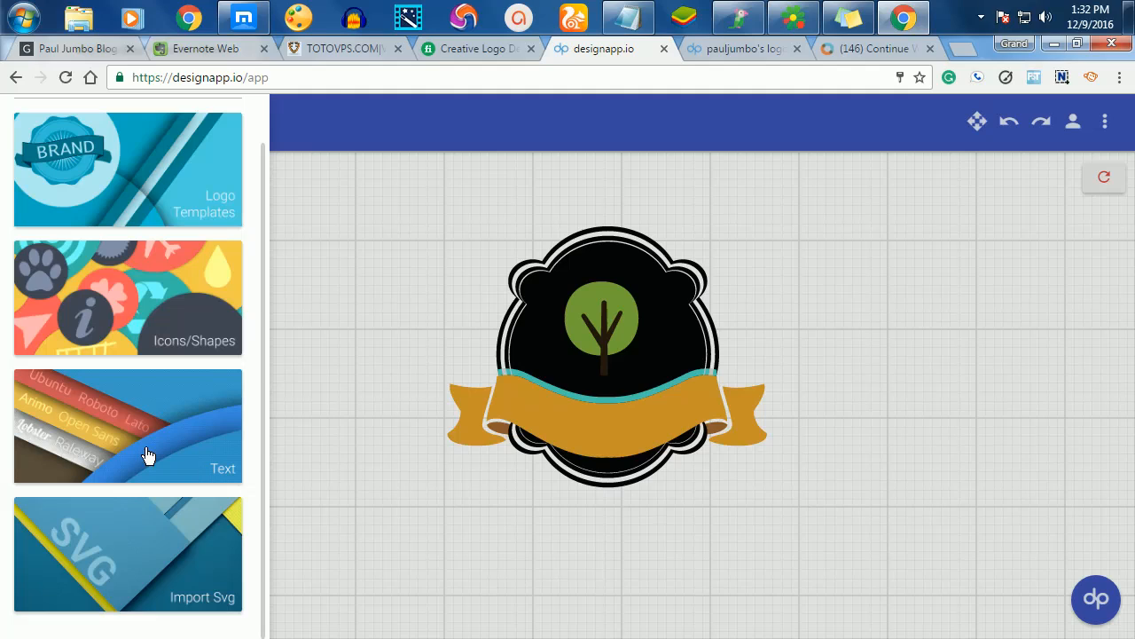
click(150, 420)
click(107, 205)
drag(107, 205, 4, 224)
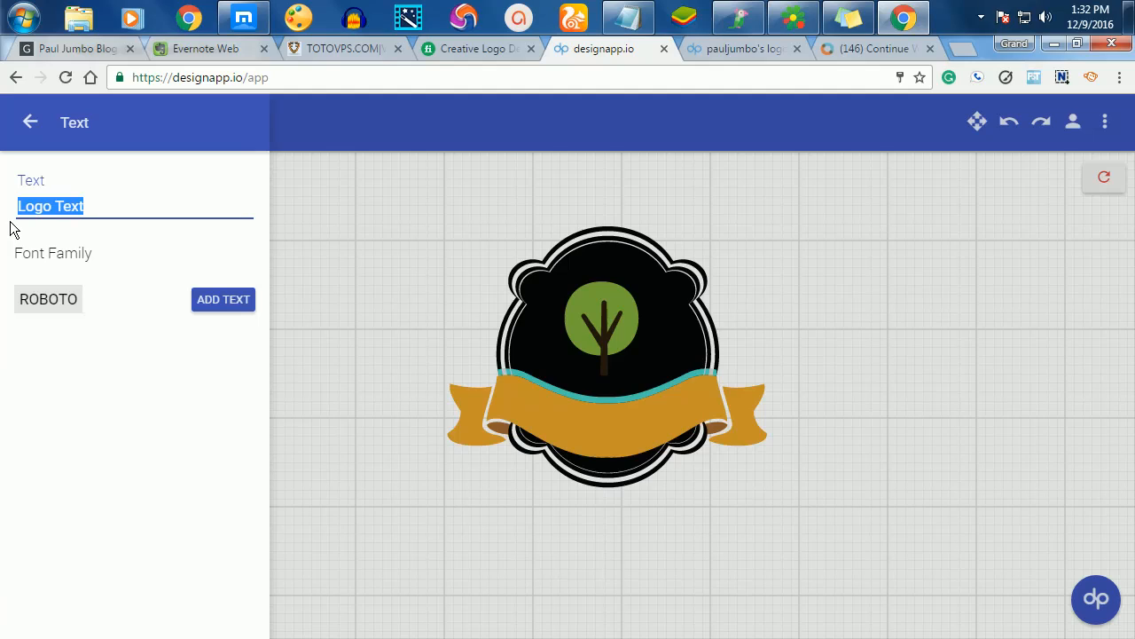
text(Trust And Speed)
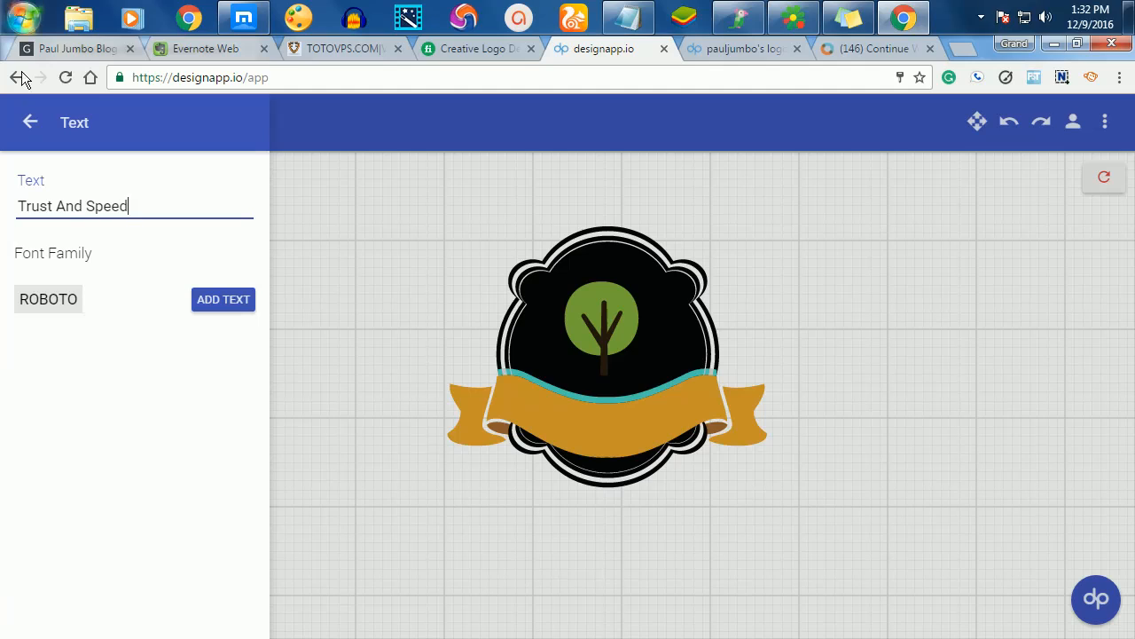
click(224, 307)
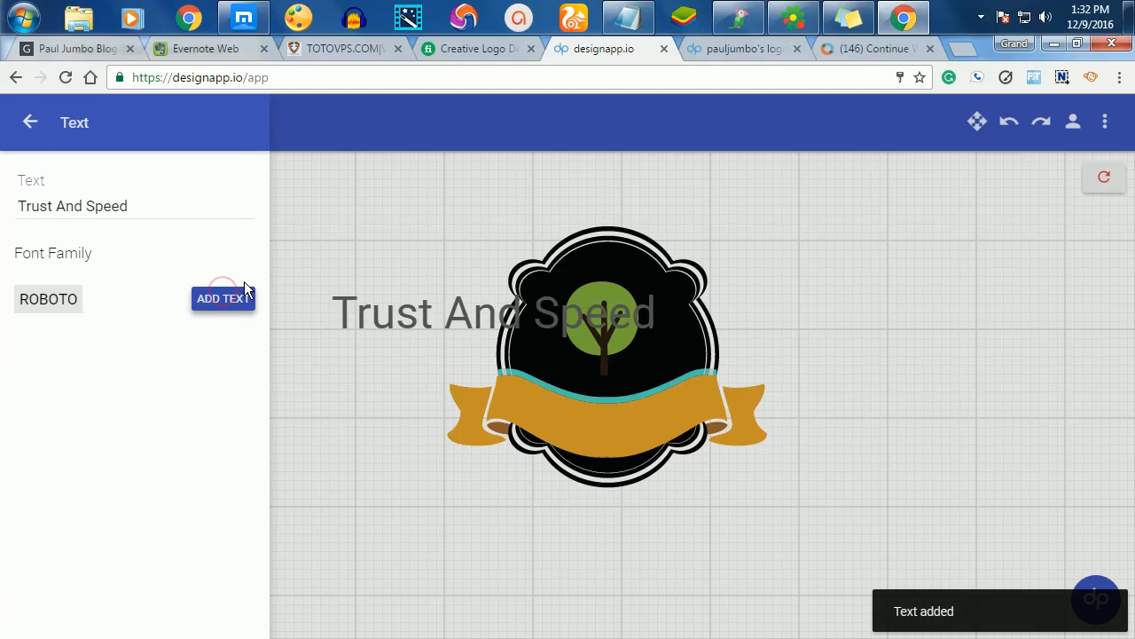
Shrink the Trust And Speed text and colour it near-black.
click(482, 312)
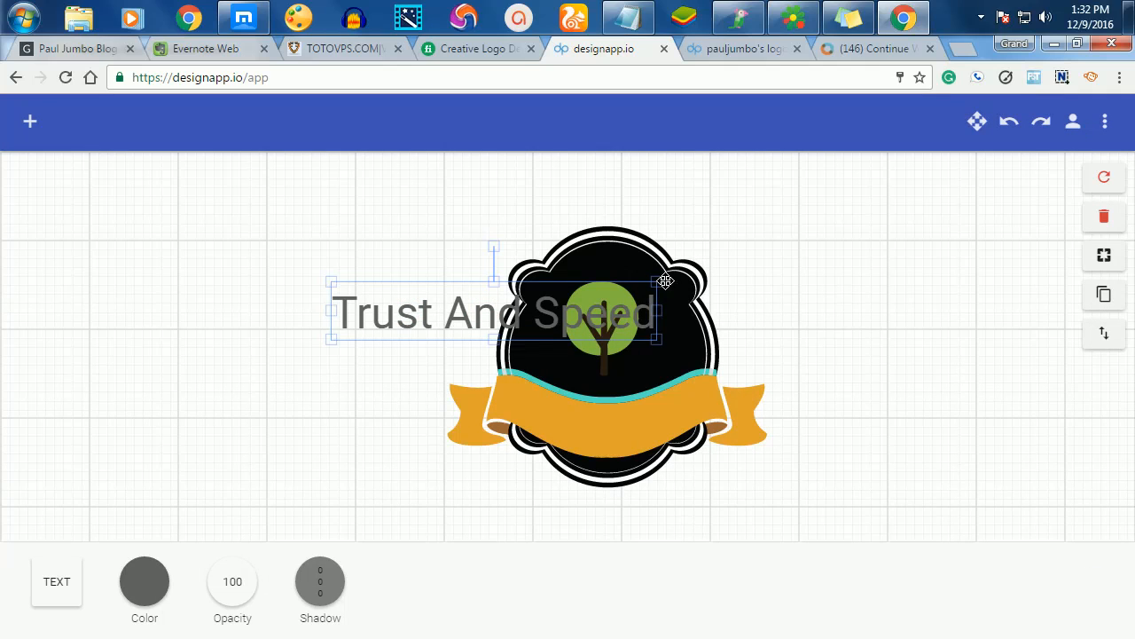
drag(656, 282, 525, 321)
drag(454, 335, 466, 327)
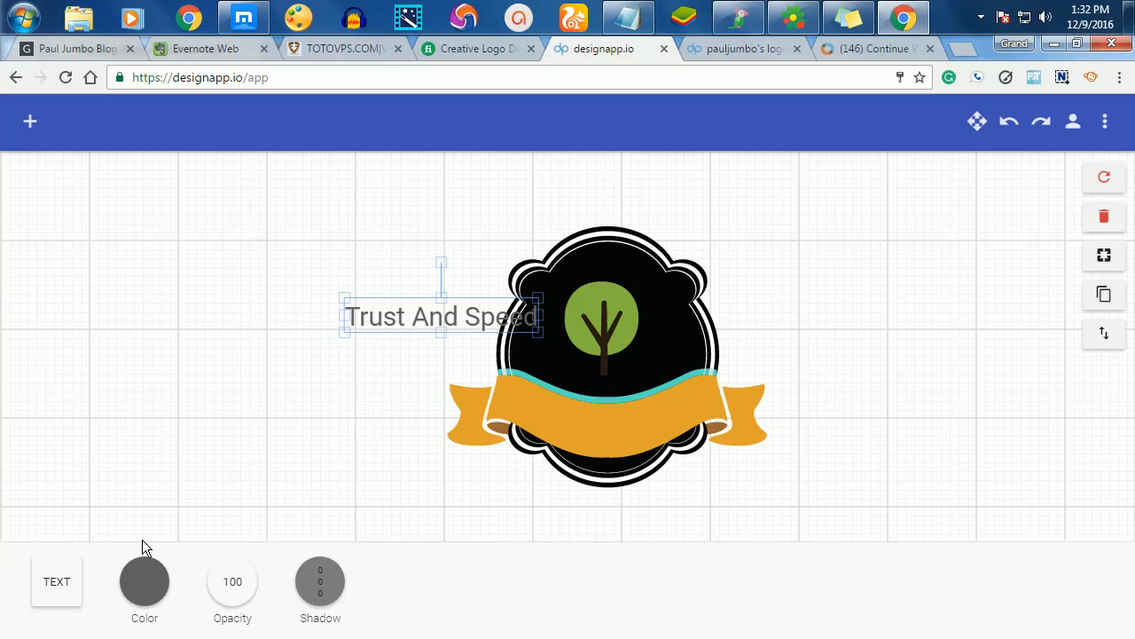
click(157, 600)
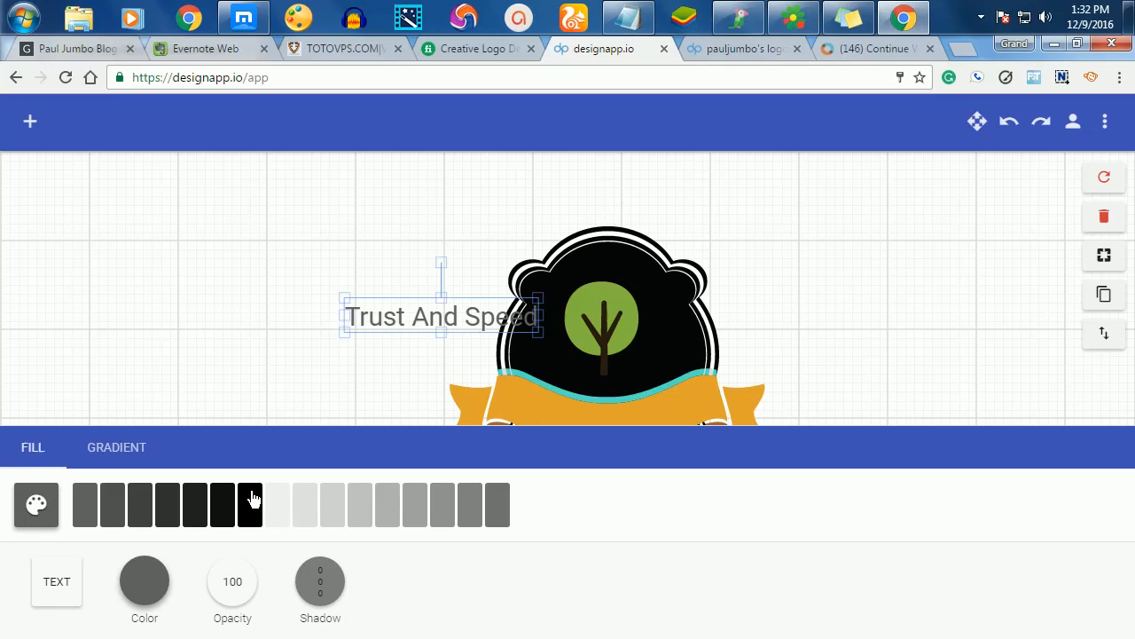
click(253, 504)
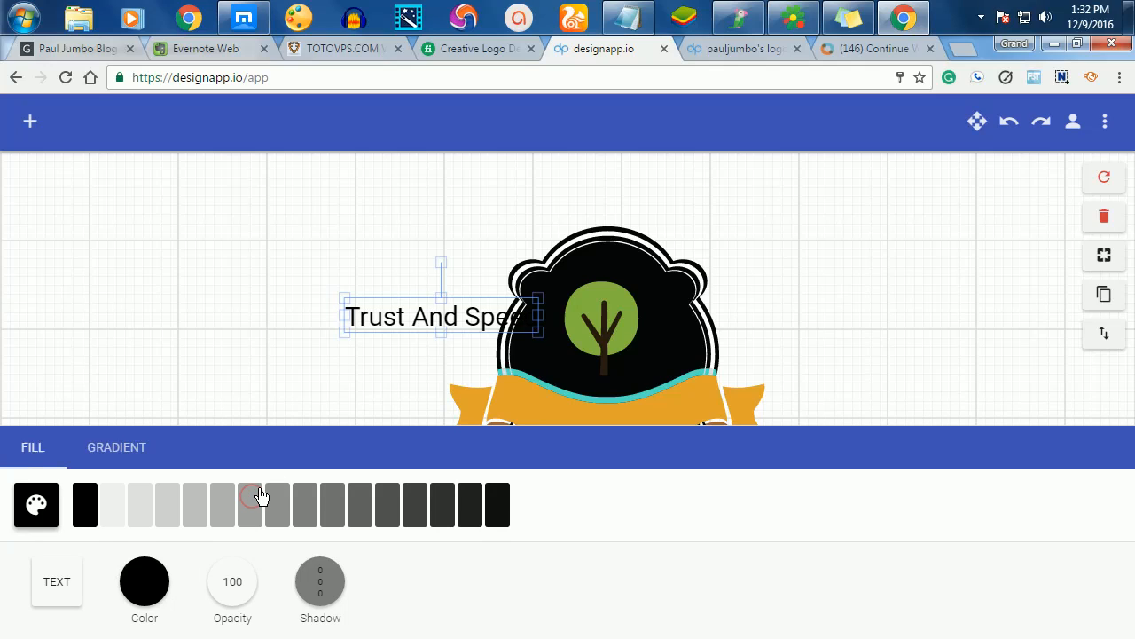
click(500, 521)
Place the text on the orange ribbon, slightly smaller and centred.
drag(435, 316, 599, 412)
click(1023, 365)
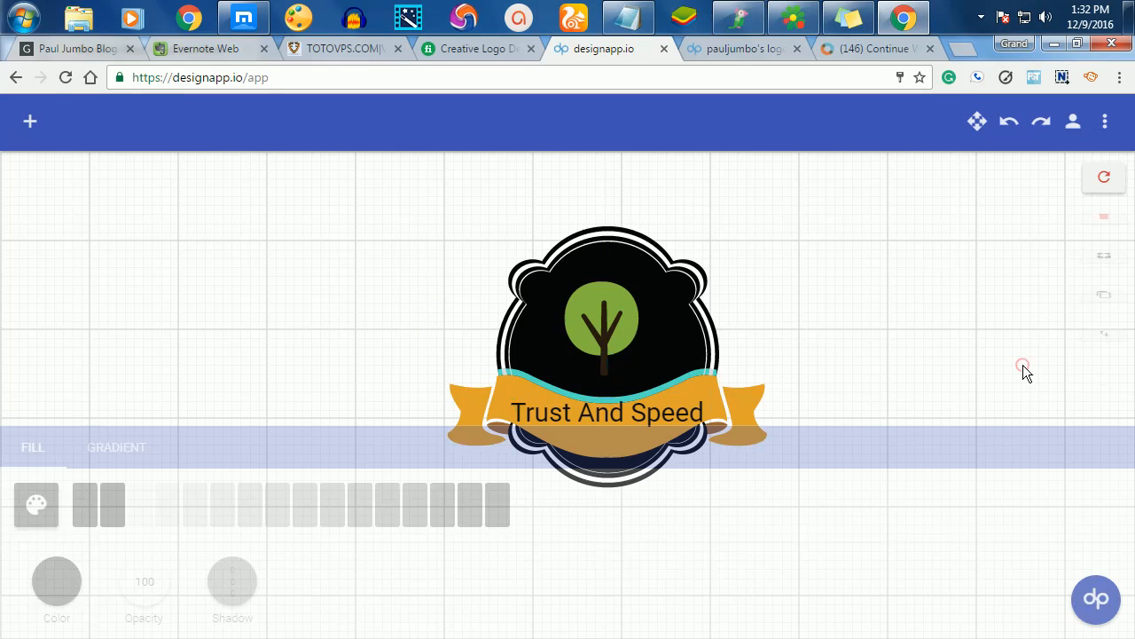
click(670, 414)
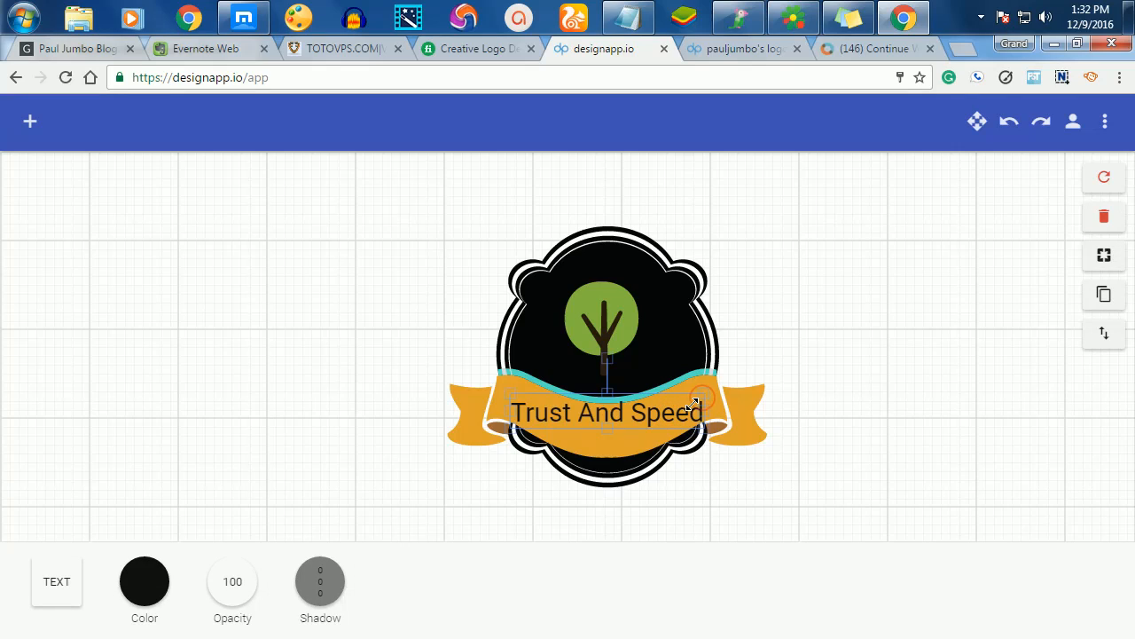
drag(701, 408, 678, 405)
drag(603, 420, 611, 423)
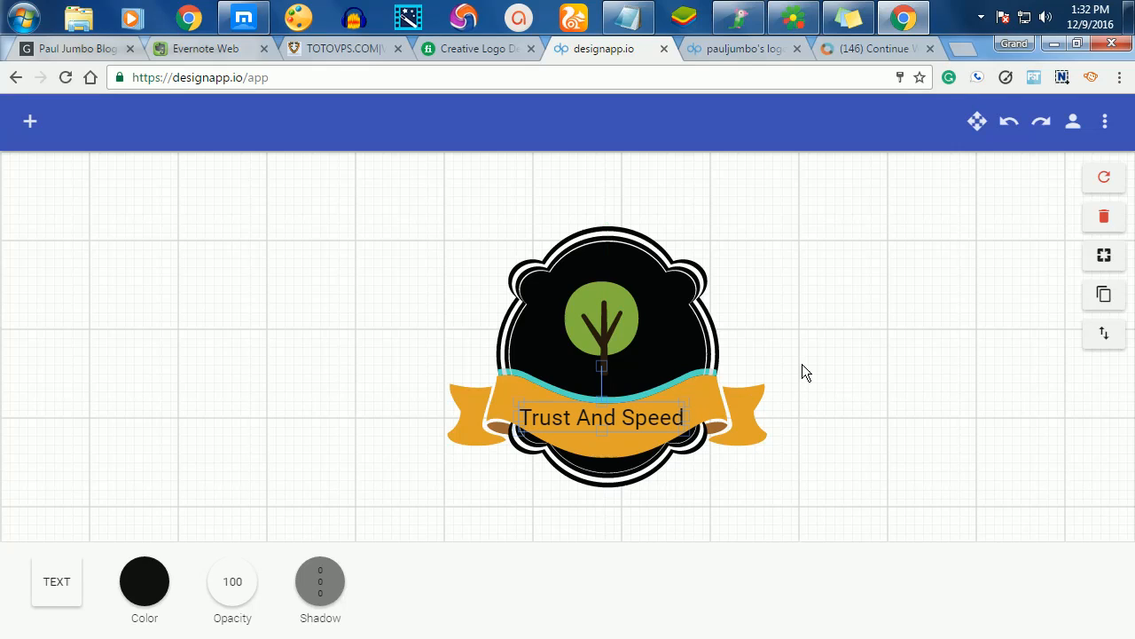
click(826, 359)
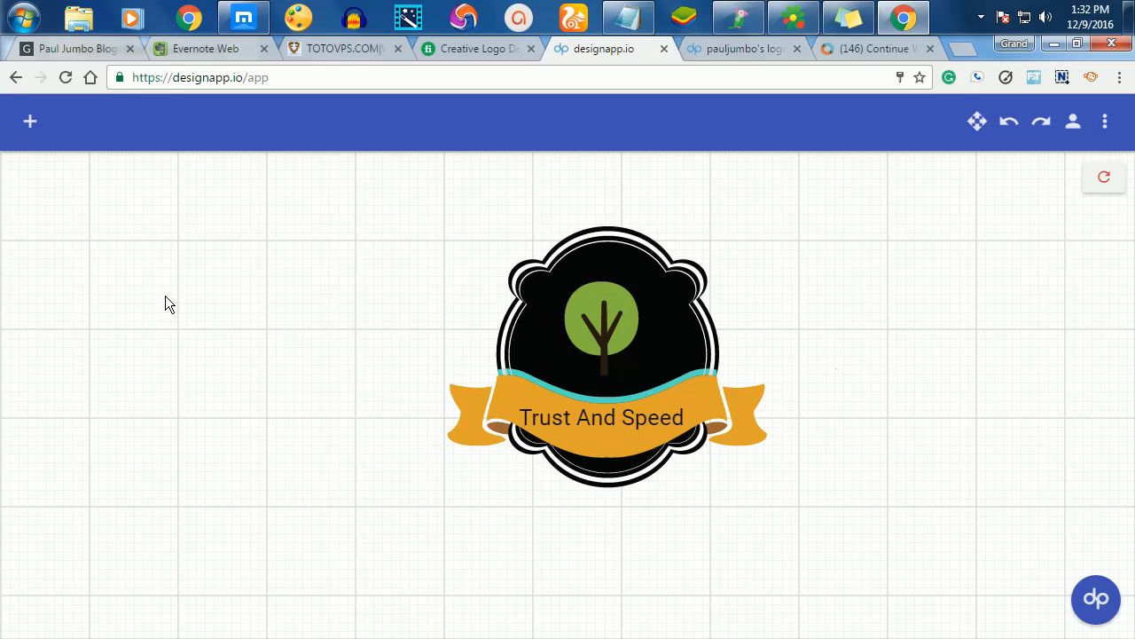
Add a new text element containing the farm's name.
click(30, 121)
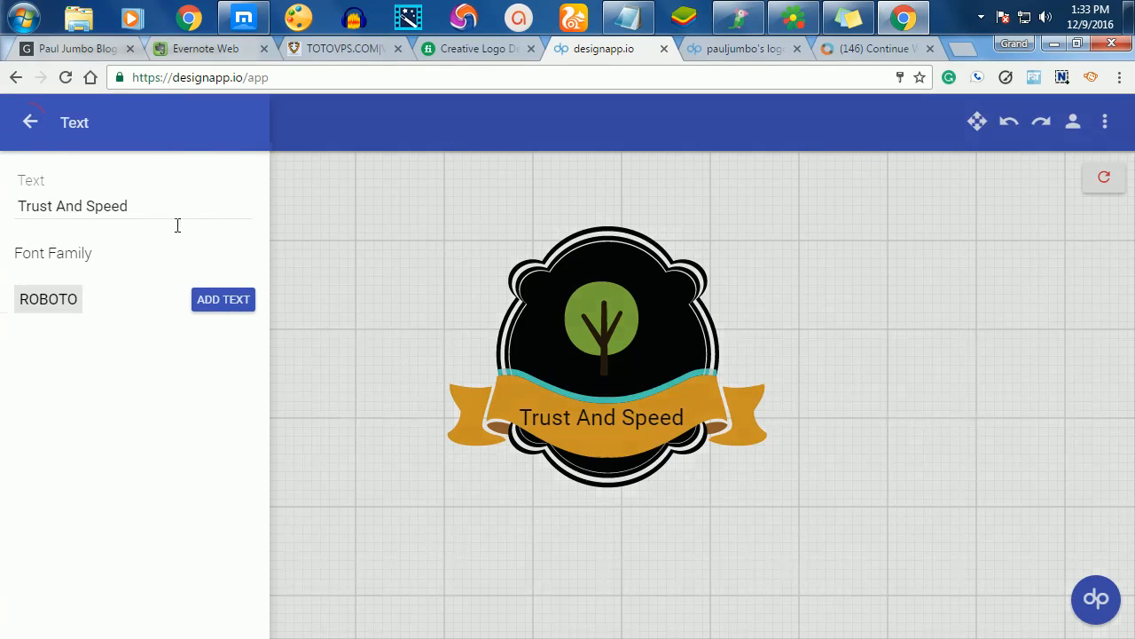
drag(134, 201, 2, 207)
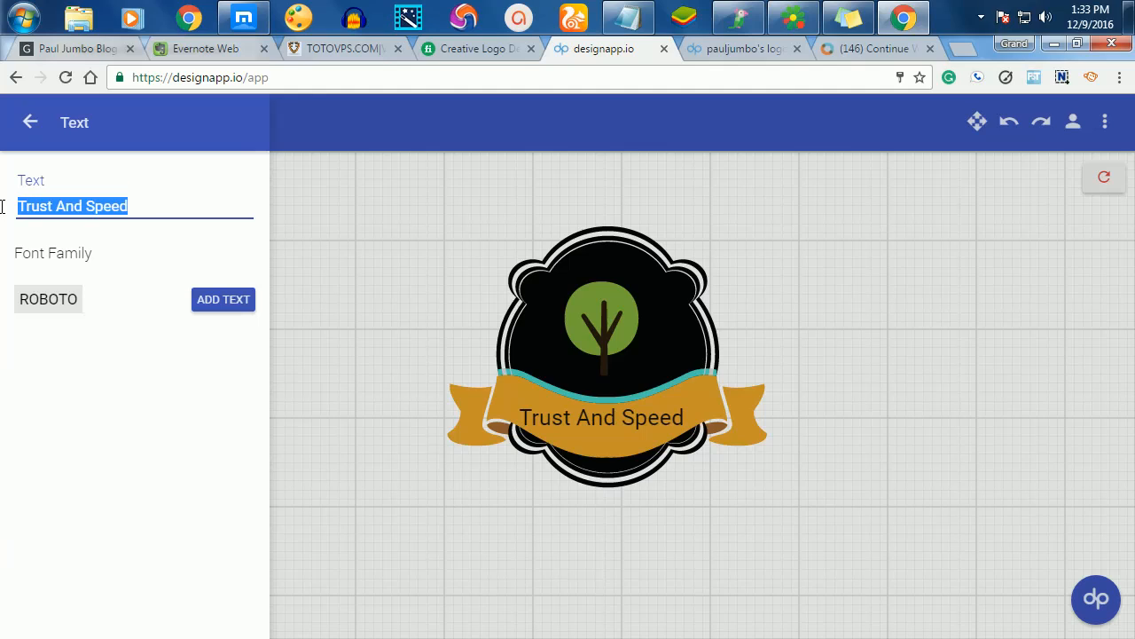
text(Paul)
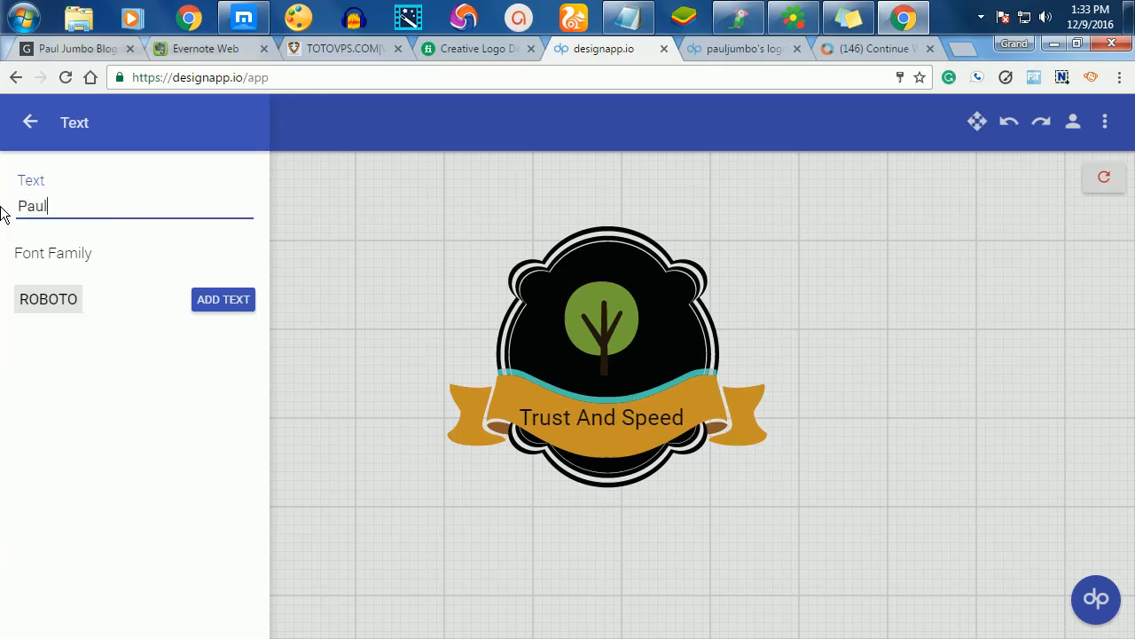
text(JuMBO)
key(BackSpace)
key(BackSpace)
key(BackSpace)
text(mbo Farm)
click(228, 299)
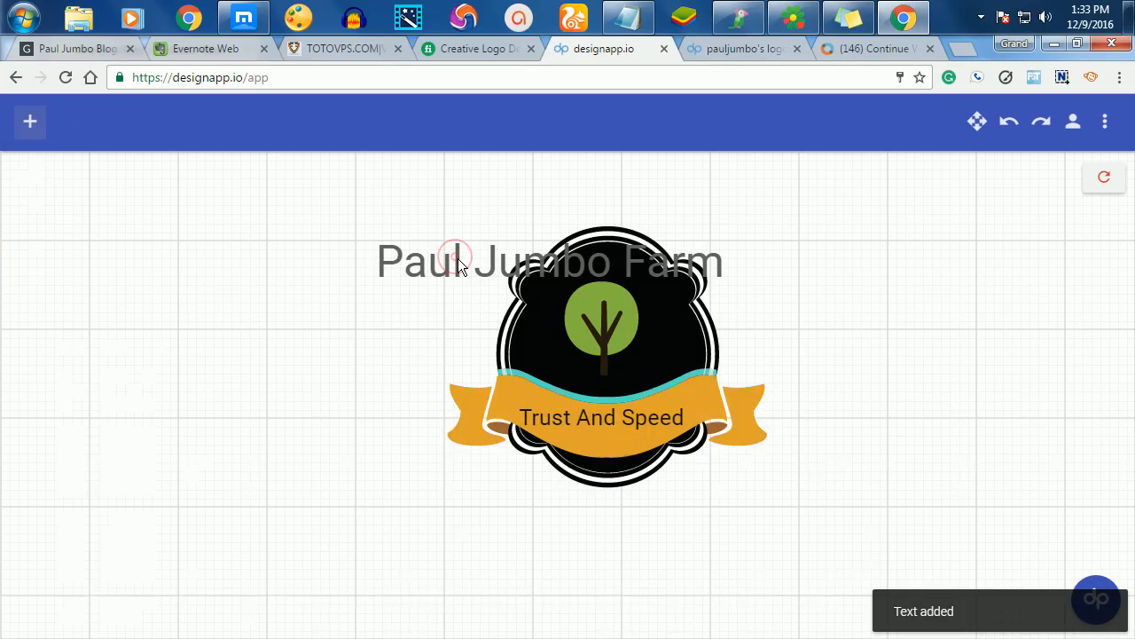
Move the farm name below the badge, make it black, and nudge the tree slightly.
drag(455, 257, 519, 504)
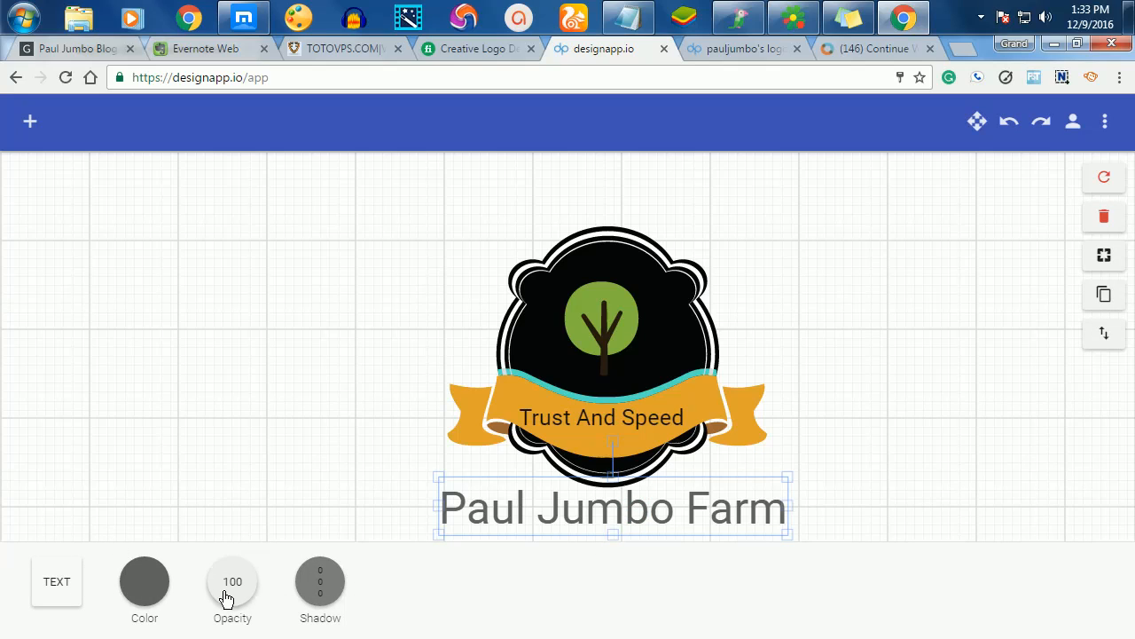
click(158, 589)
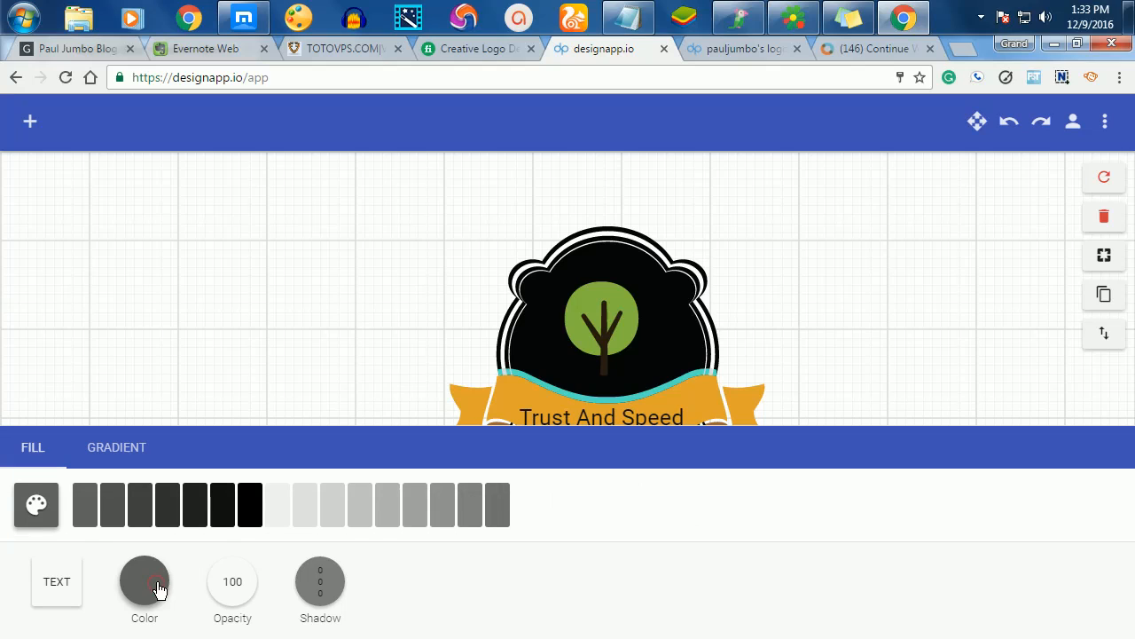
click(249, 520)
click(283, 368)
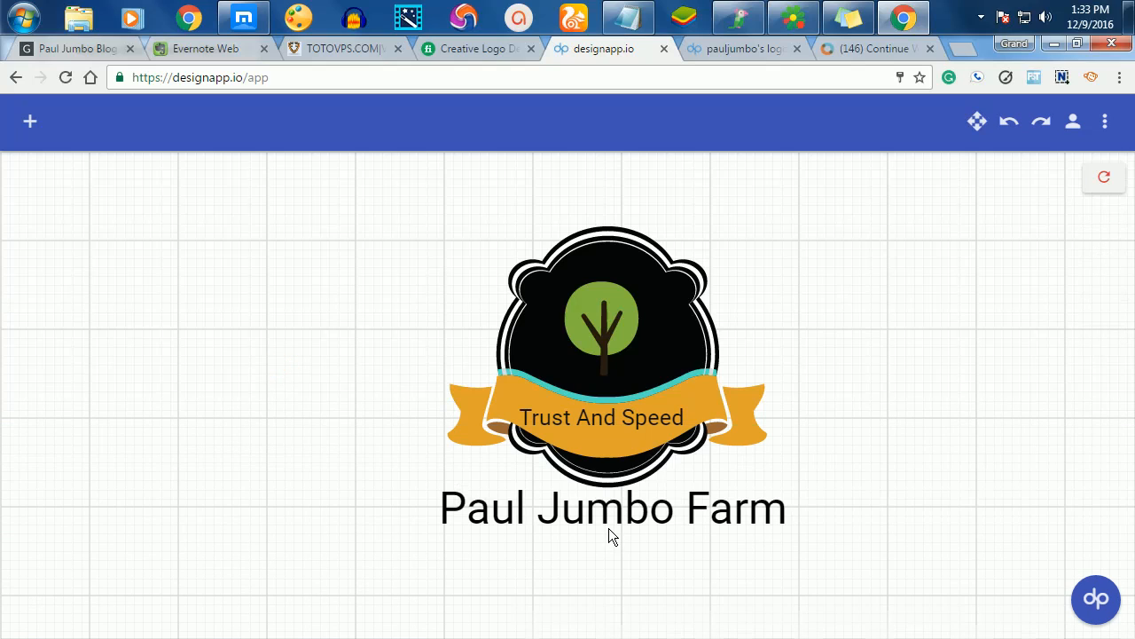
click(805, 215)
drag(636, 327, 634, 317)
click(858, 189)
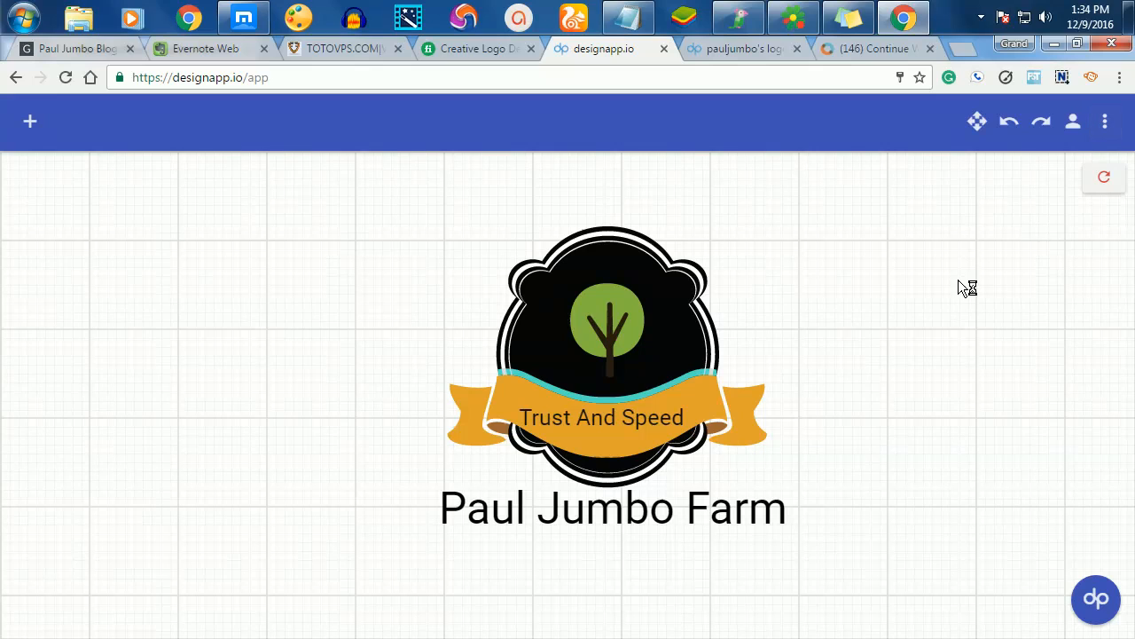
Save the logo with Save & Download Design from the three-dot menu, then close the options.
click(1105, 124)
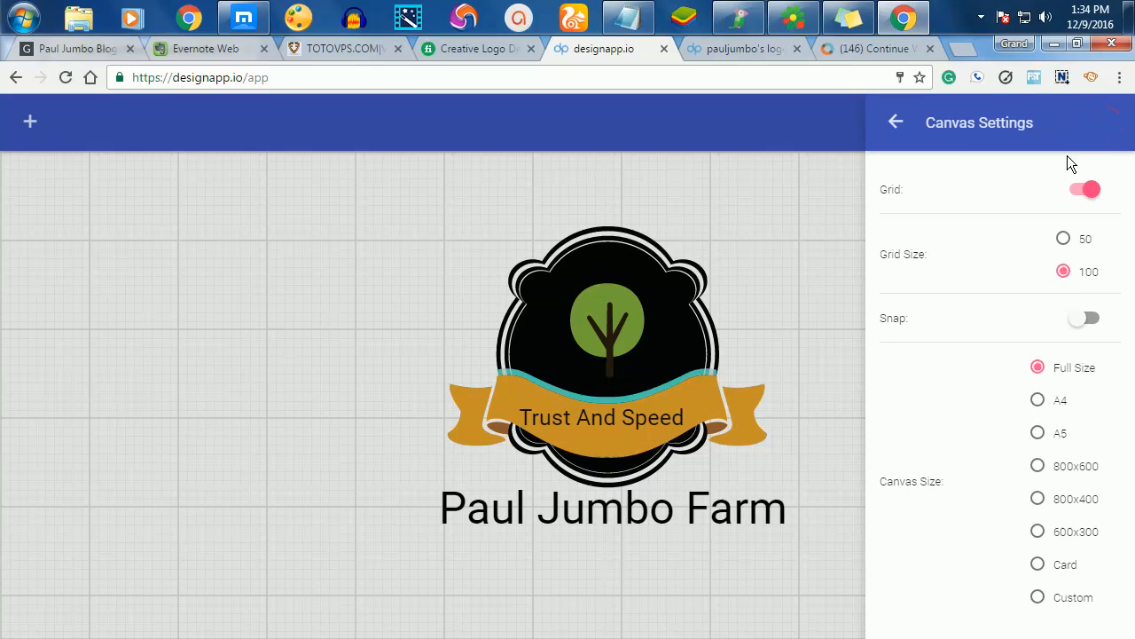
click(896, 126)
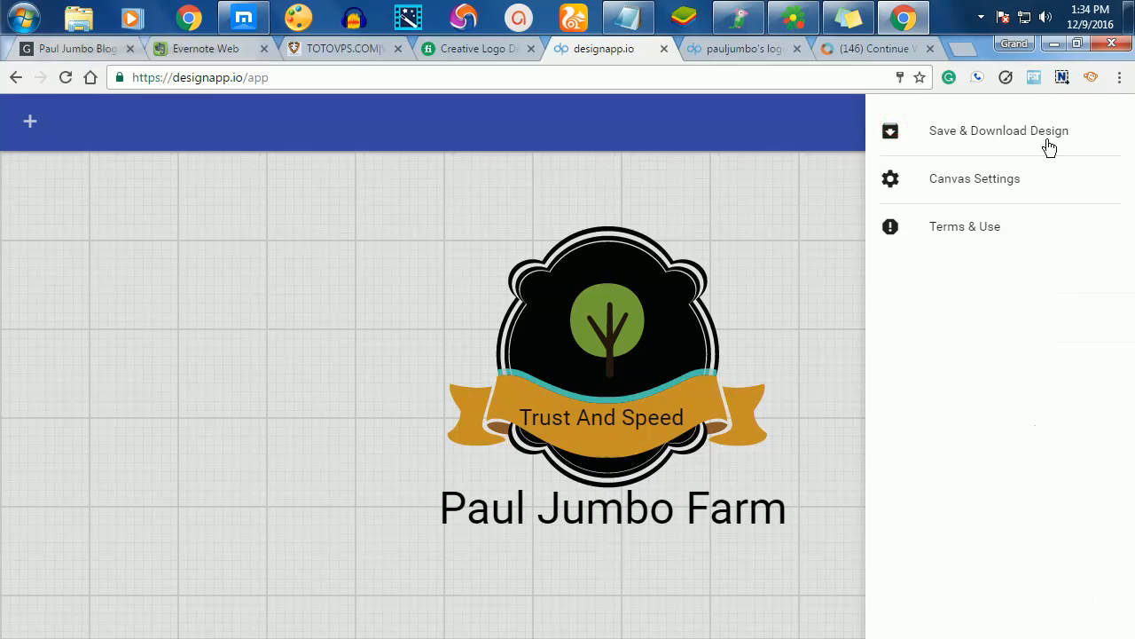
click(1002, 131)
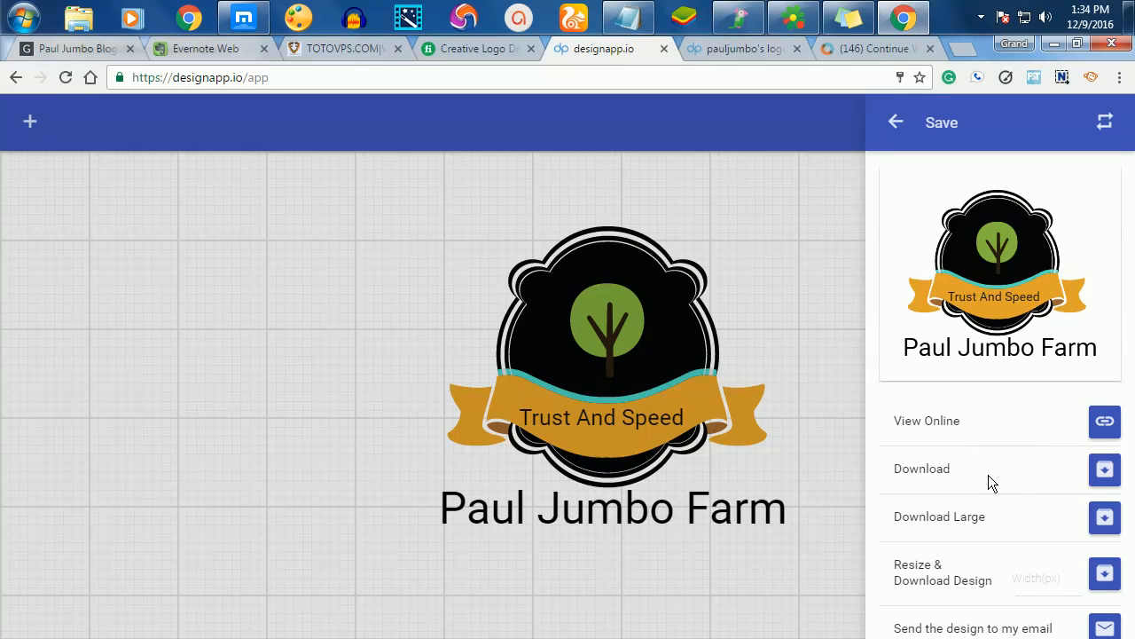
click(775, 130)
Select the whole badge graphic on the canvas.
click(667, 266)
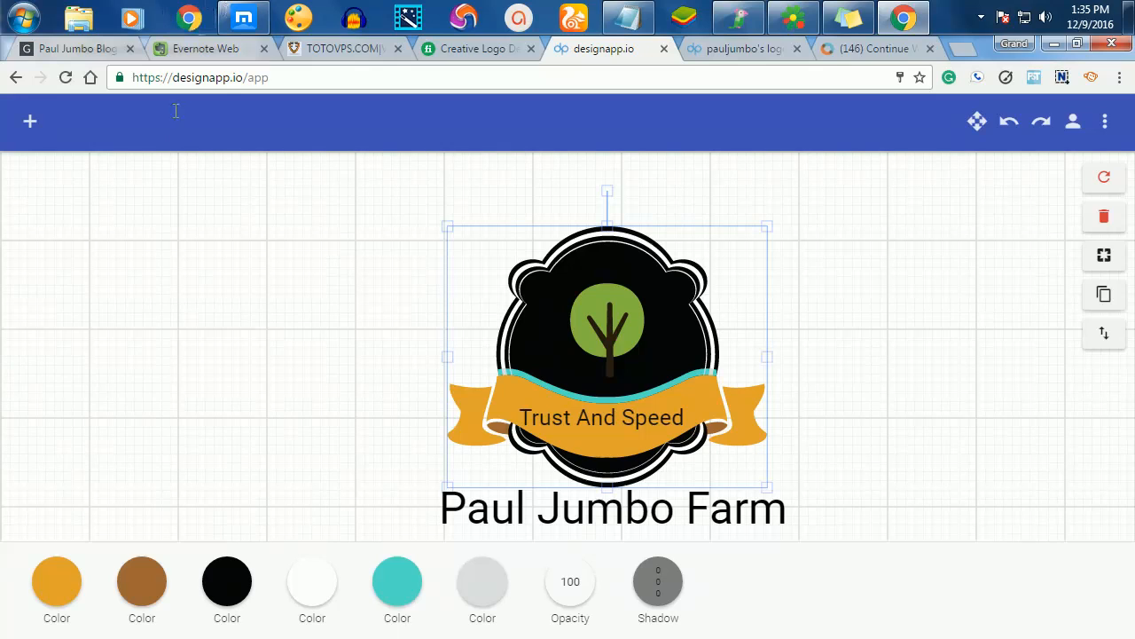
Switch to the blog's browser tab and open its Contact page.
click(80, 50)
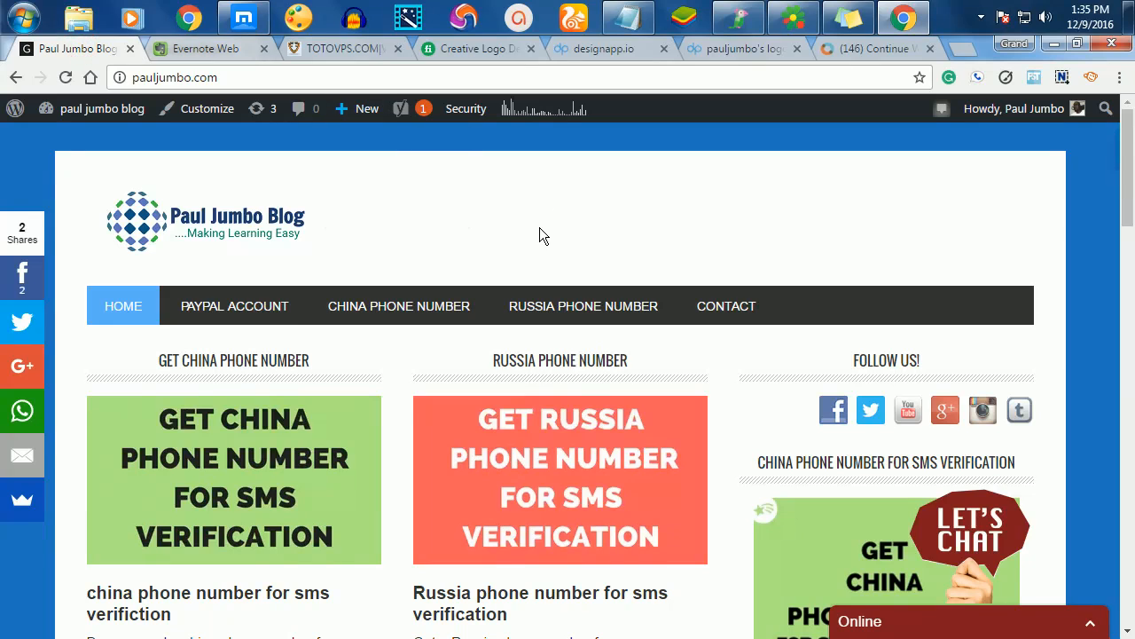
scroll(556, 200, down, 2)
scroll(557, 200, up, 2)
click(726, 321)
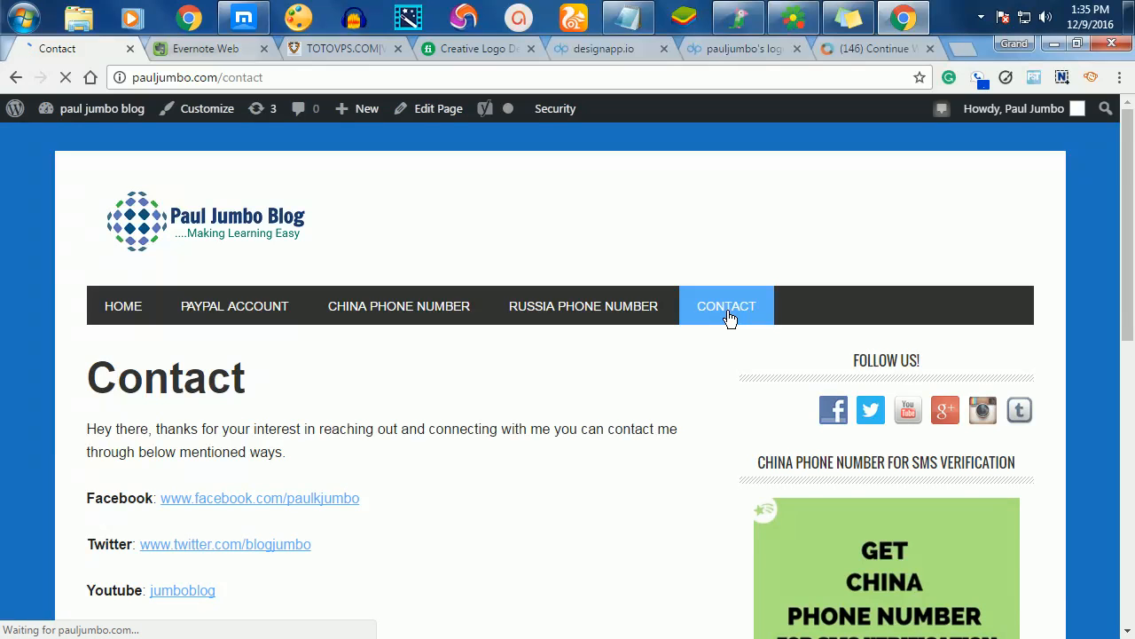
Select the Whatsapp contact line, then show the hidden system tray icons.
scroll(606, 515, down, 2)
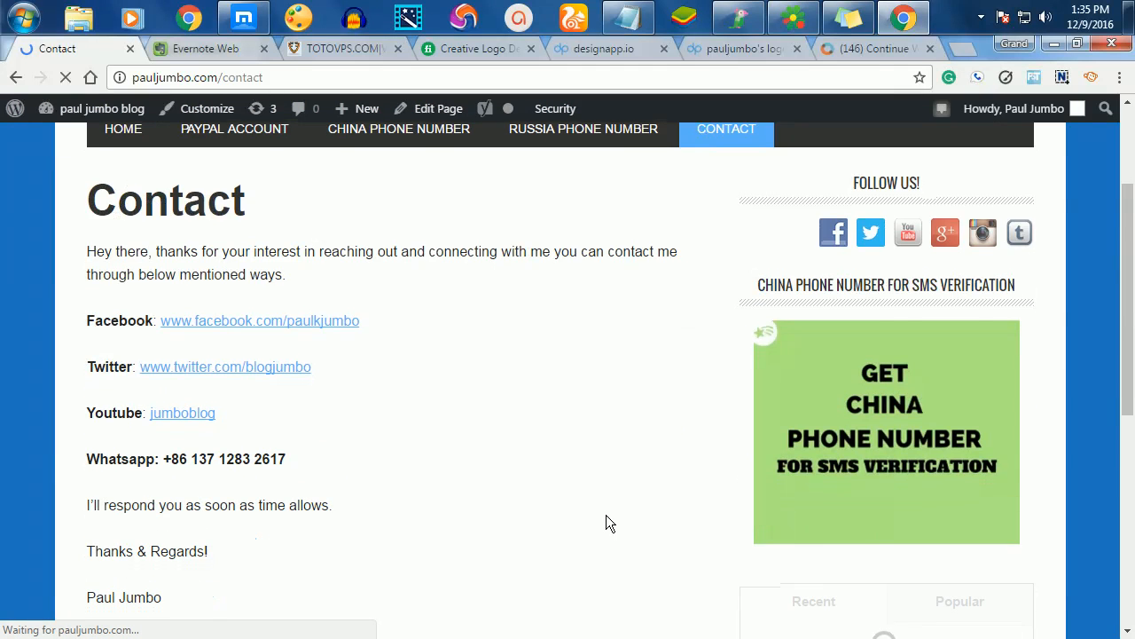
scroll(606, 523, down, 3)
scroll(608, 519, up, 2)
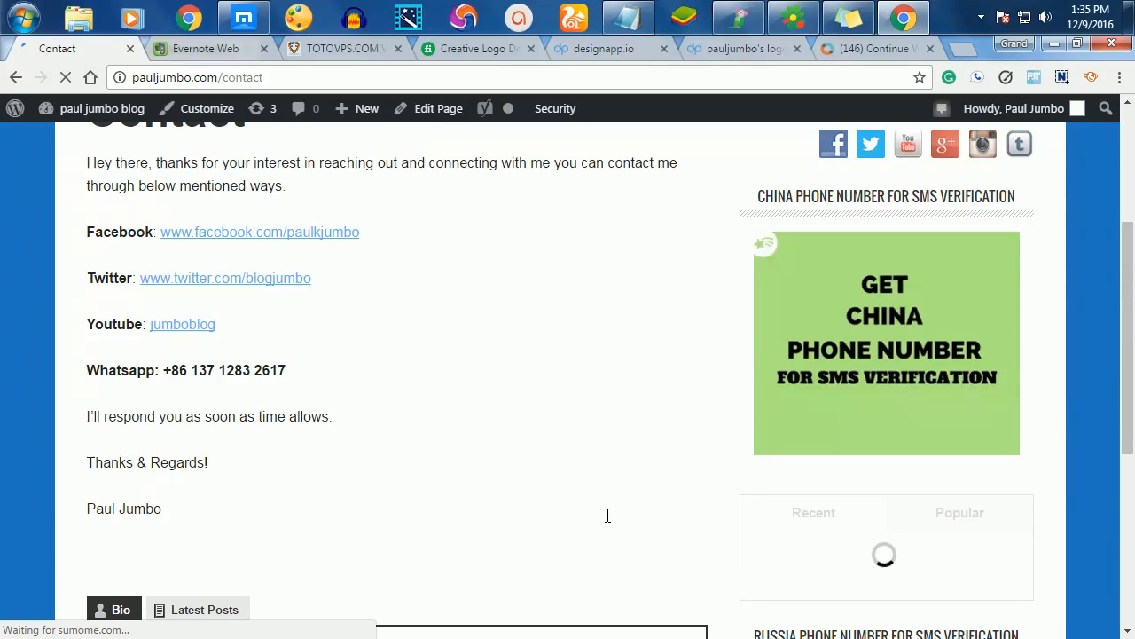
triple_click(195, 373)
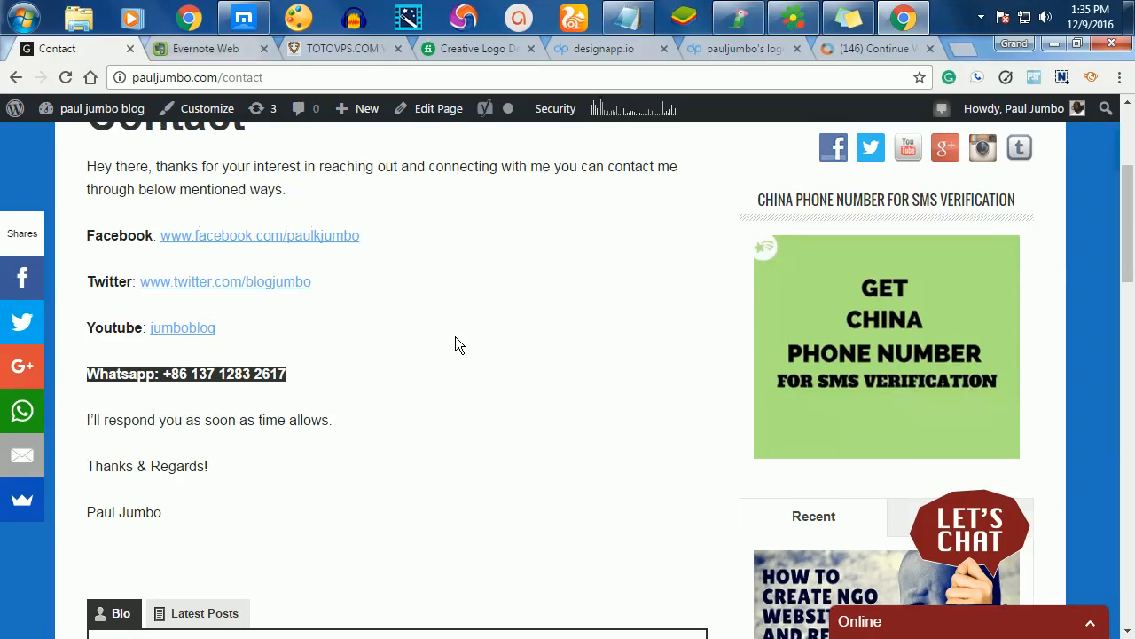
scroll(455, 336, up, 3)
scroll(455, 337, down, 2)
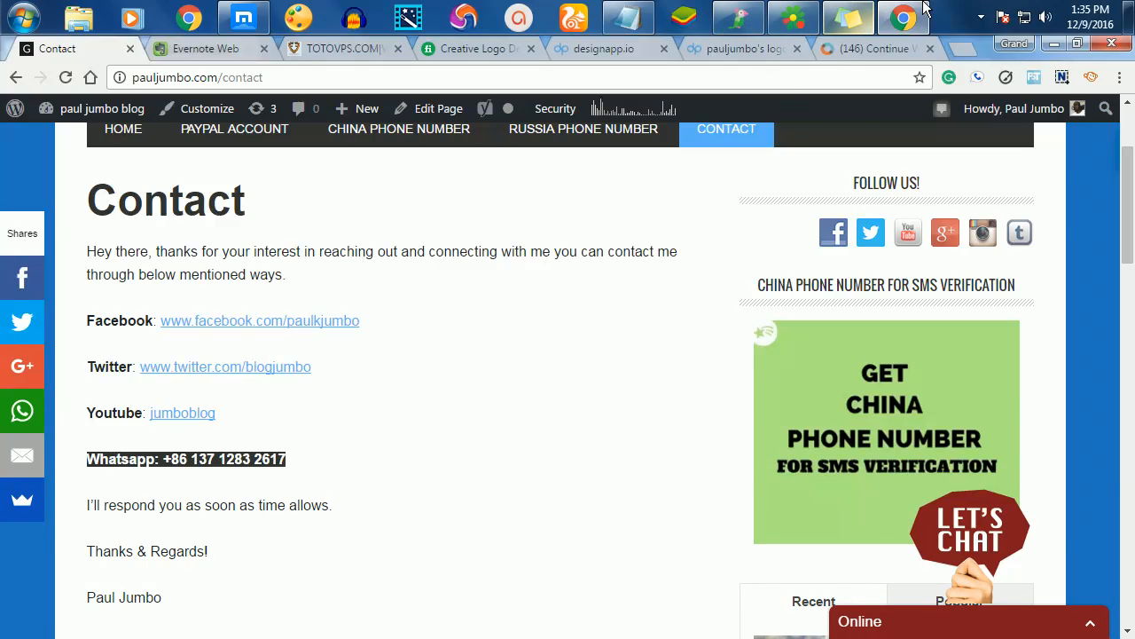
click(981, 16)
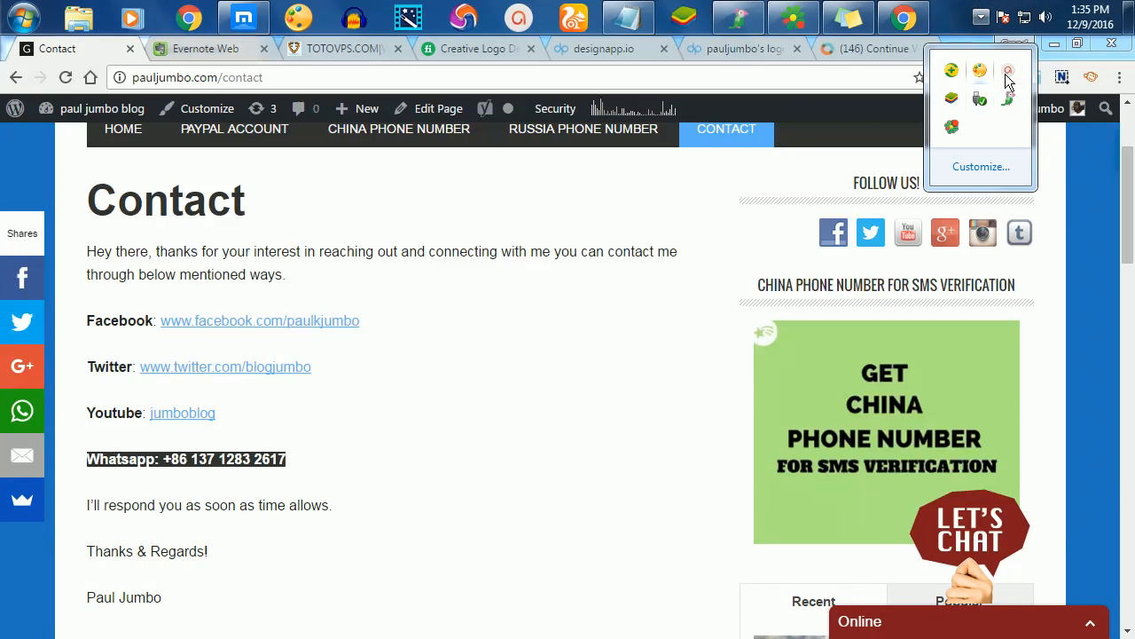